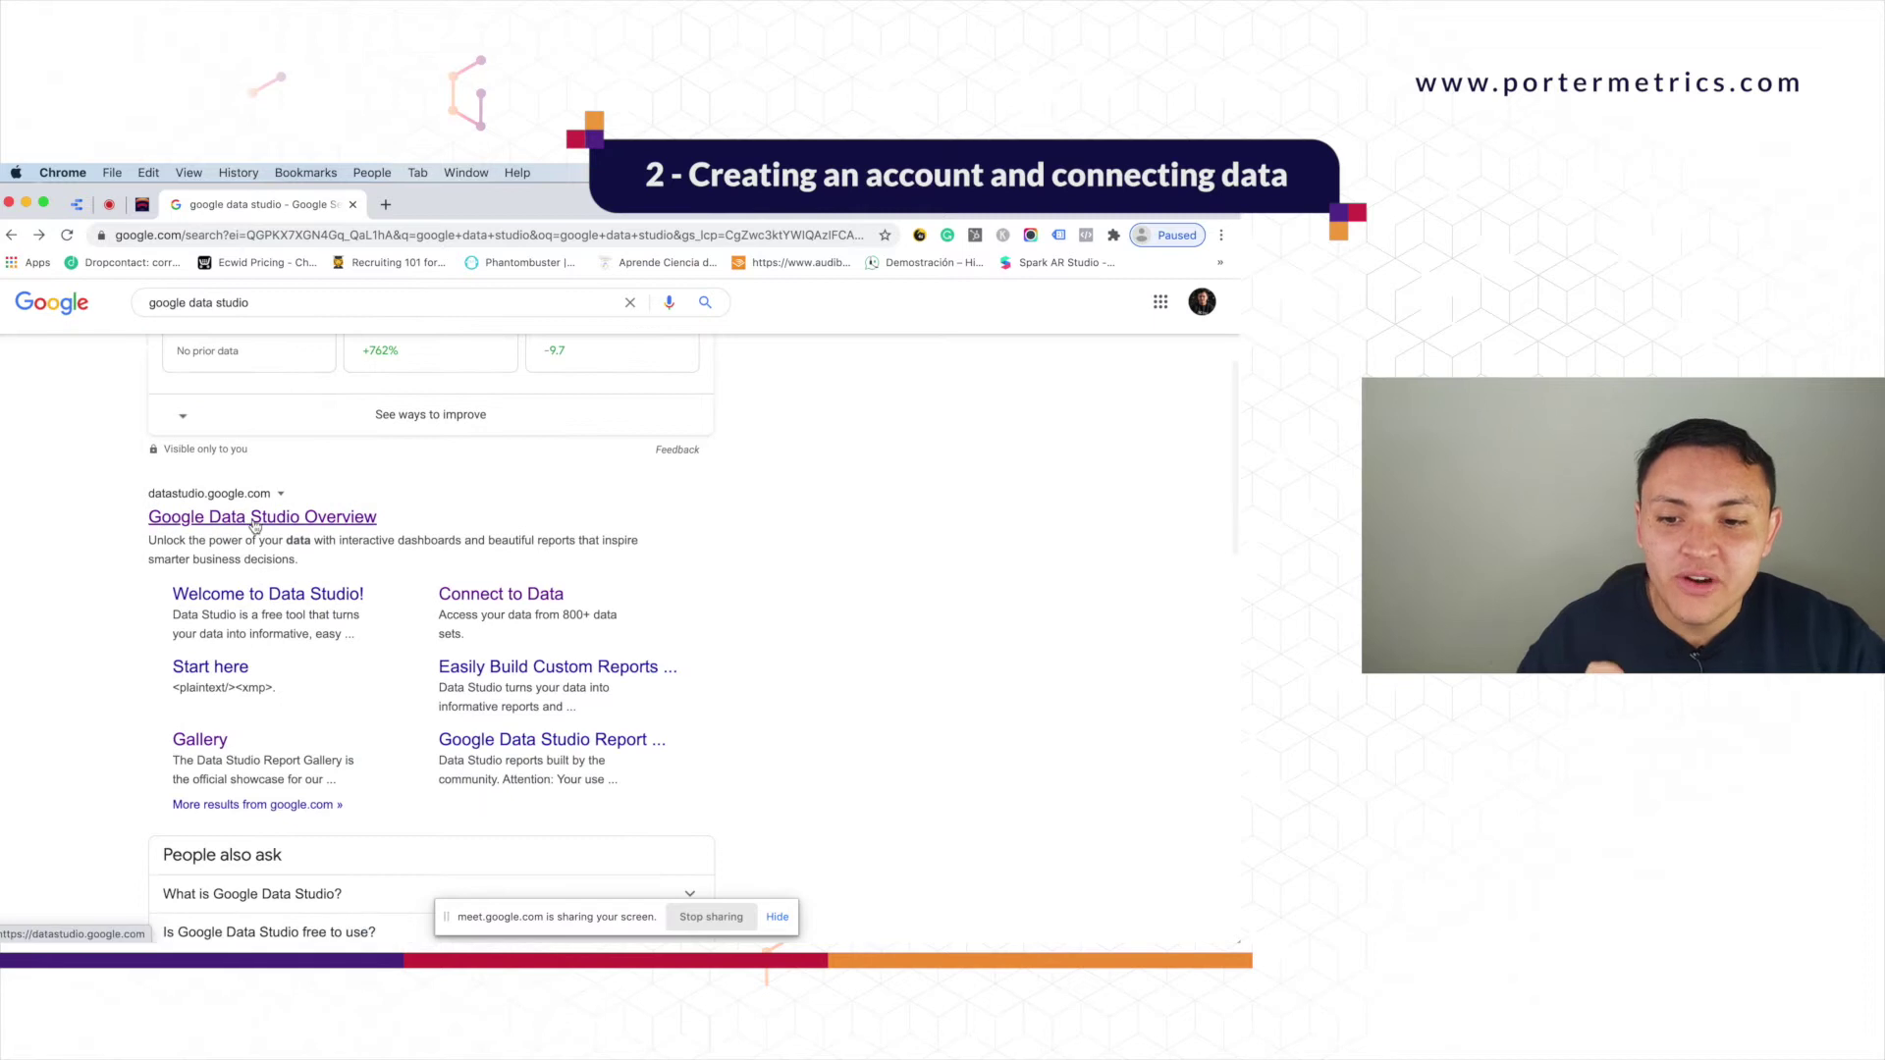
Step: Open Google Data Studio from the Google search results and create a blank report
left_click(254, 528)
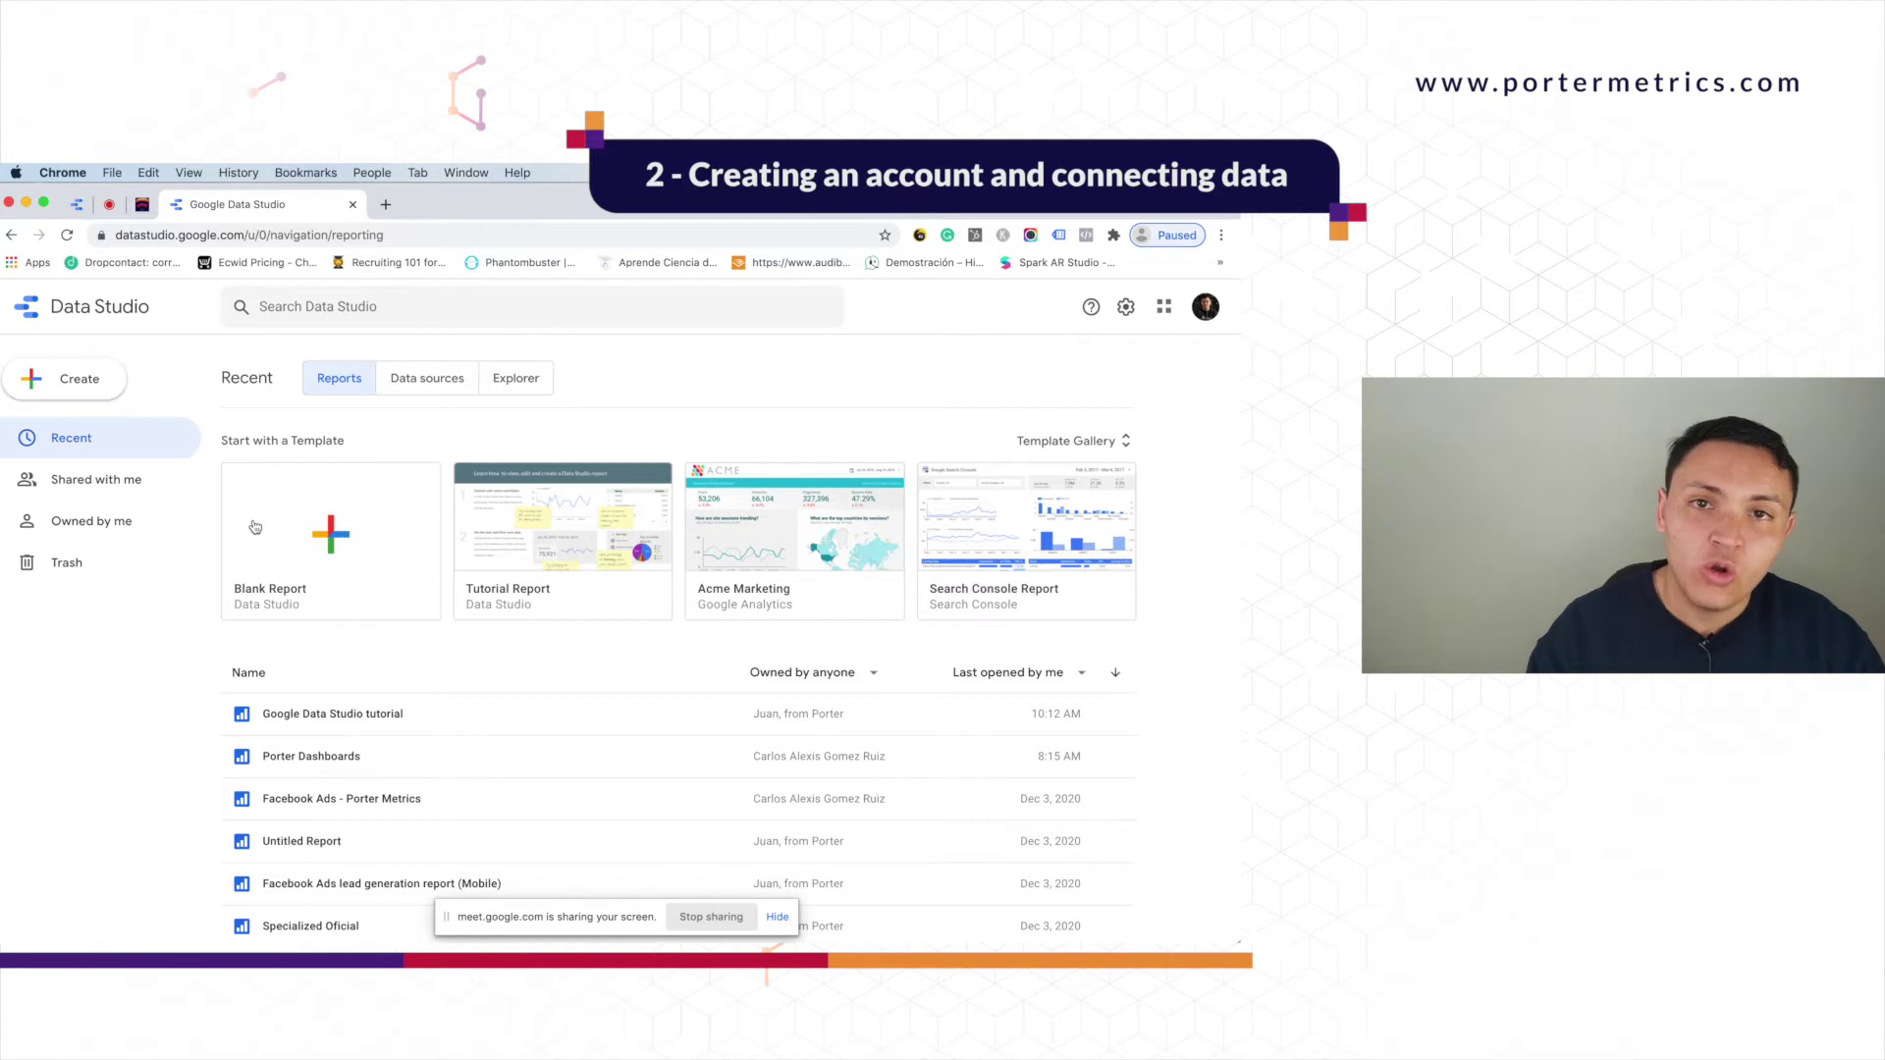
left_click(142, 206)
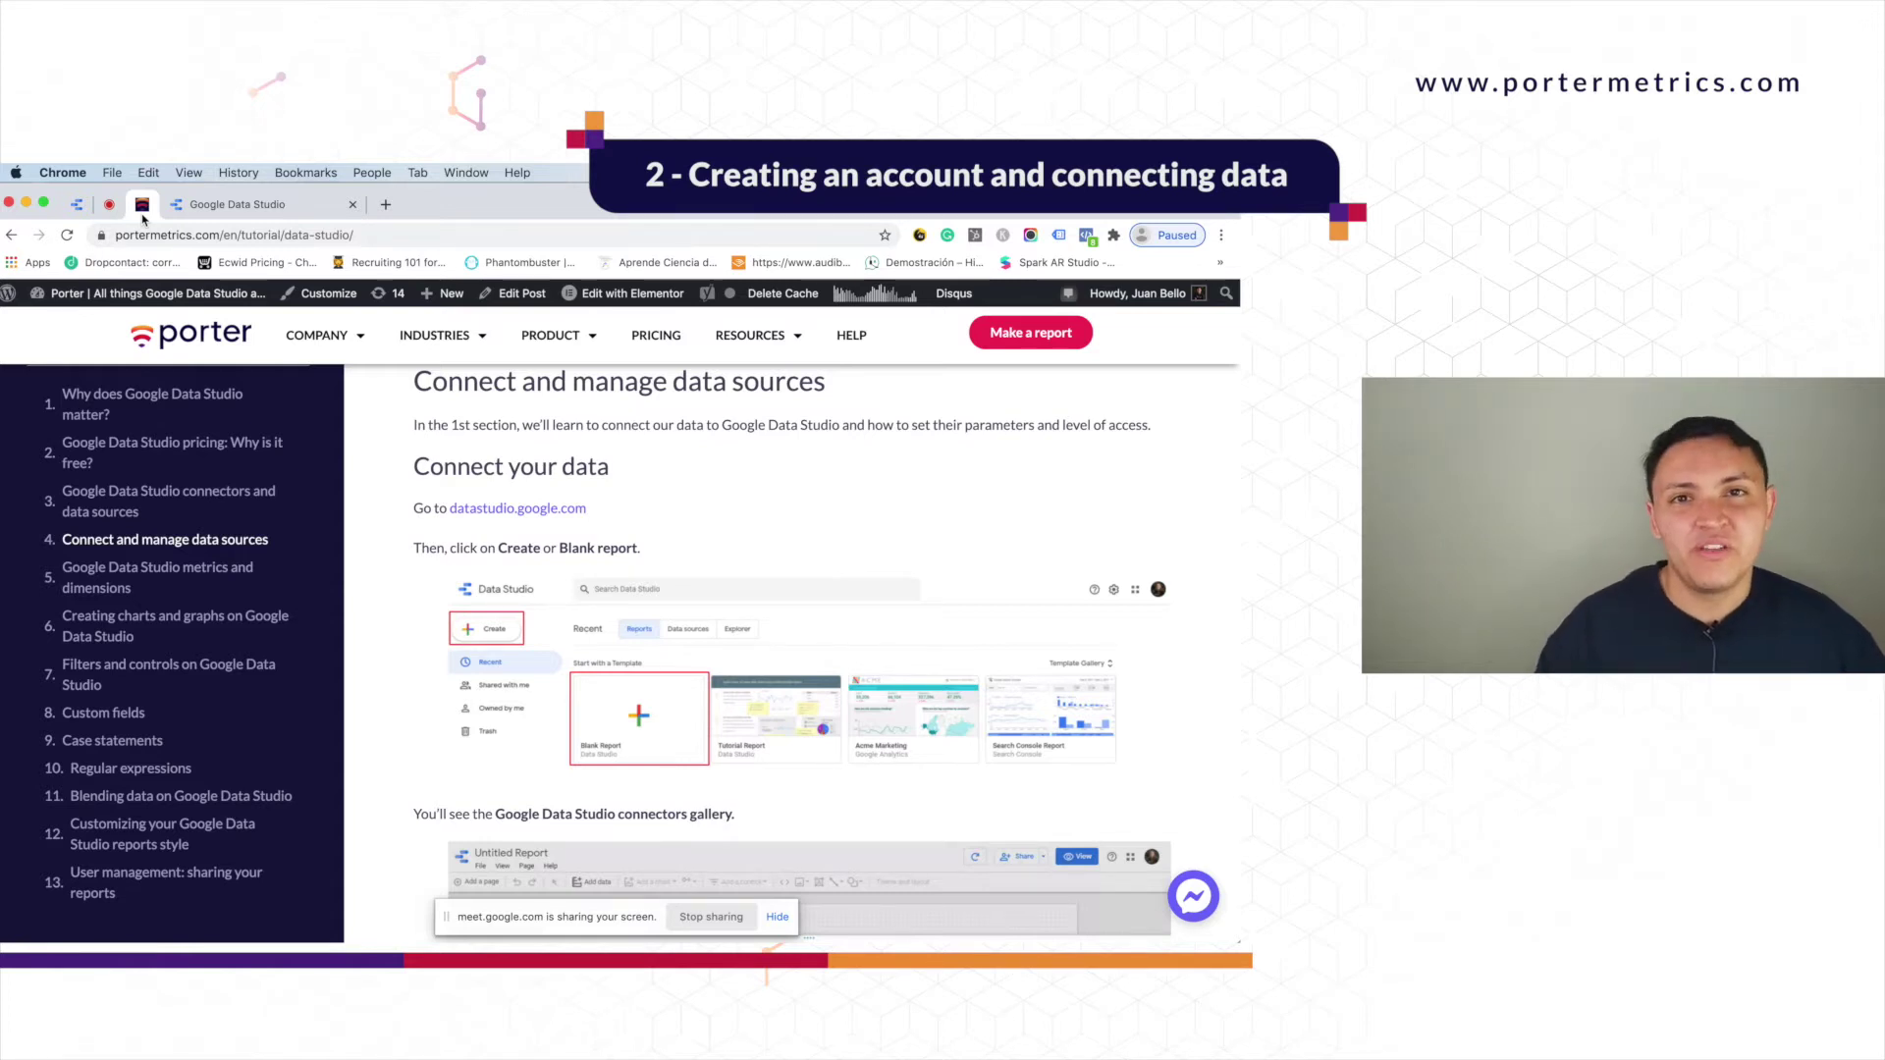
left_click(191, 207)
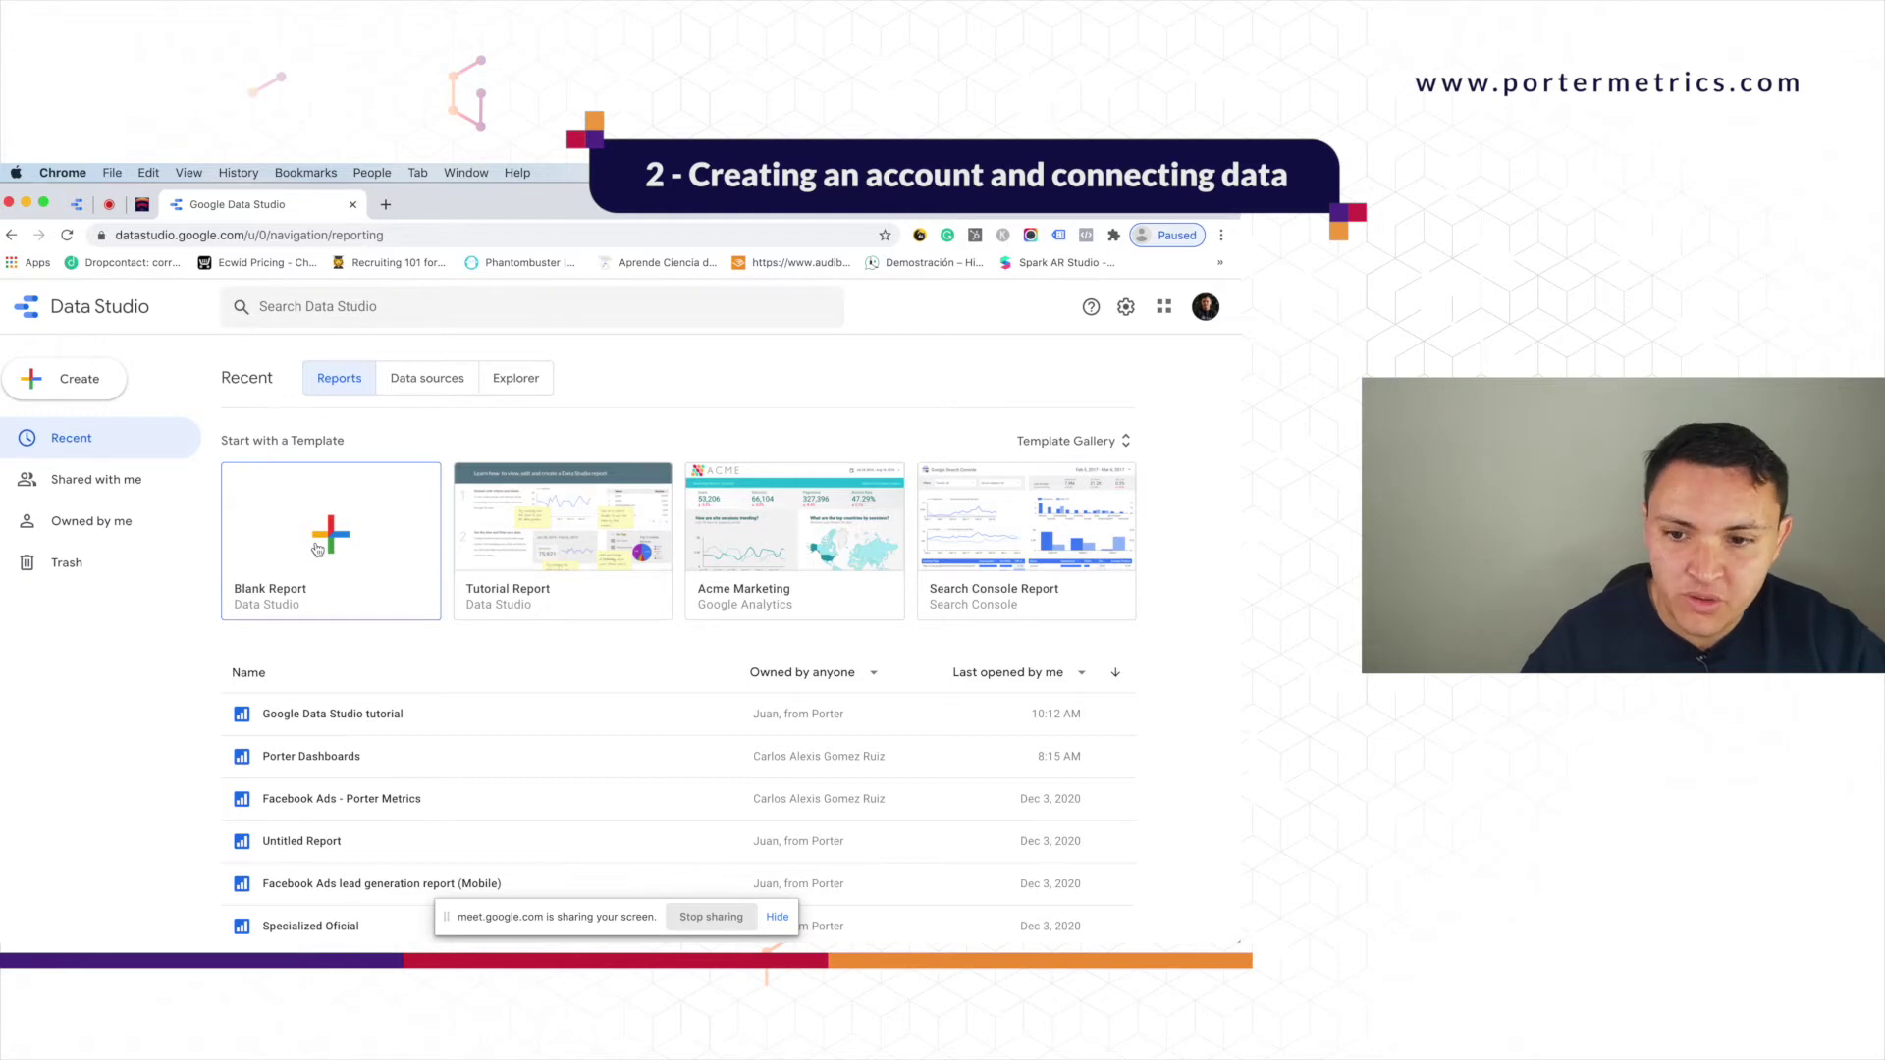
left_click(87, 386)
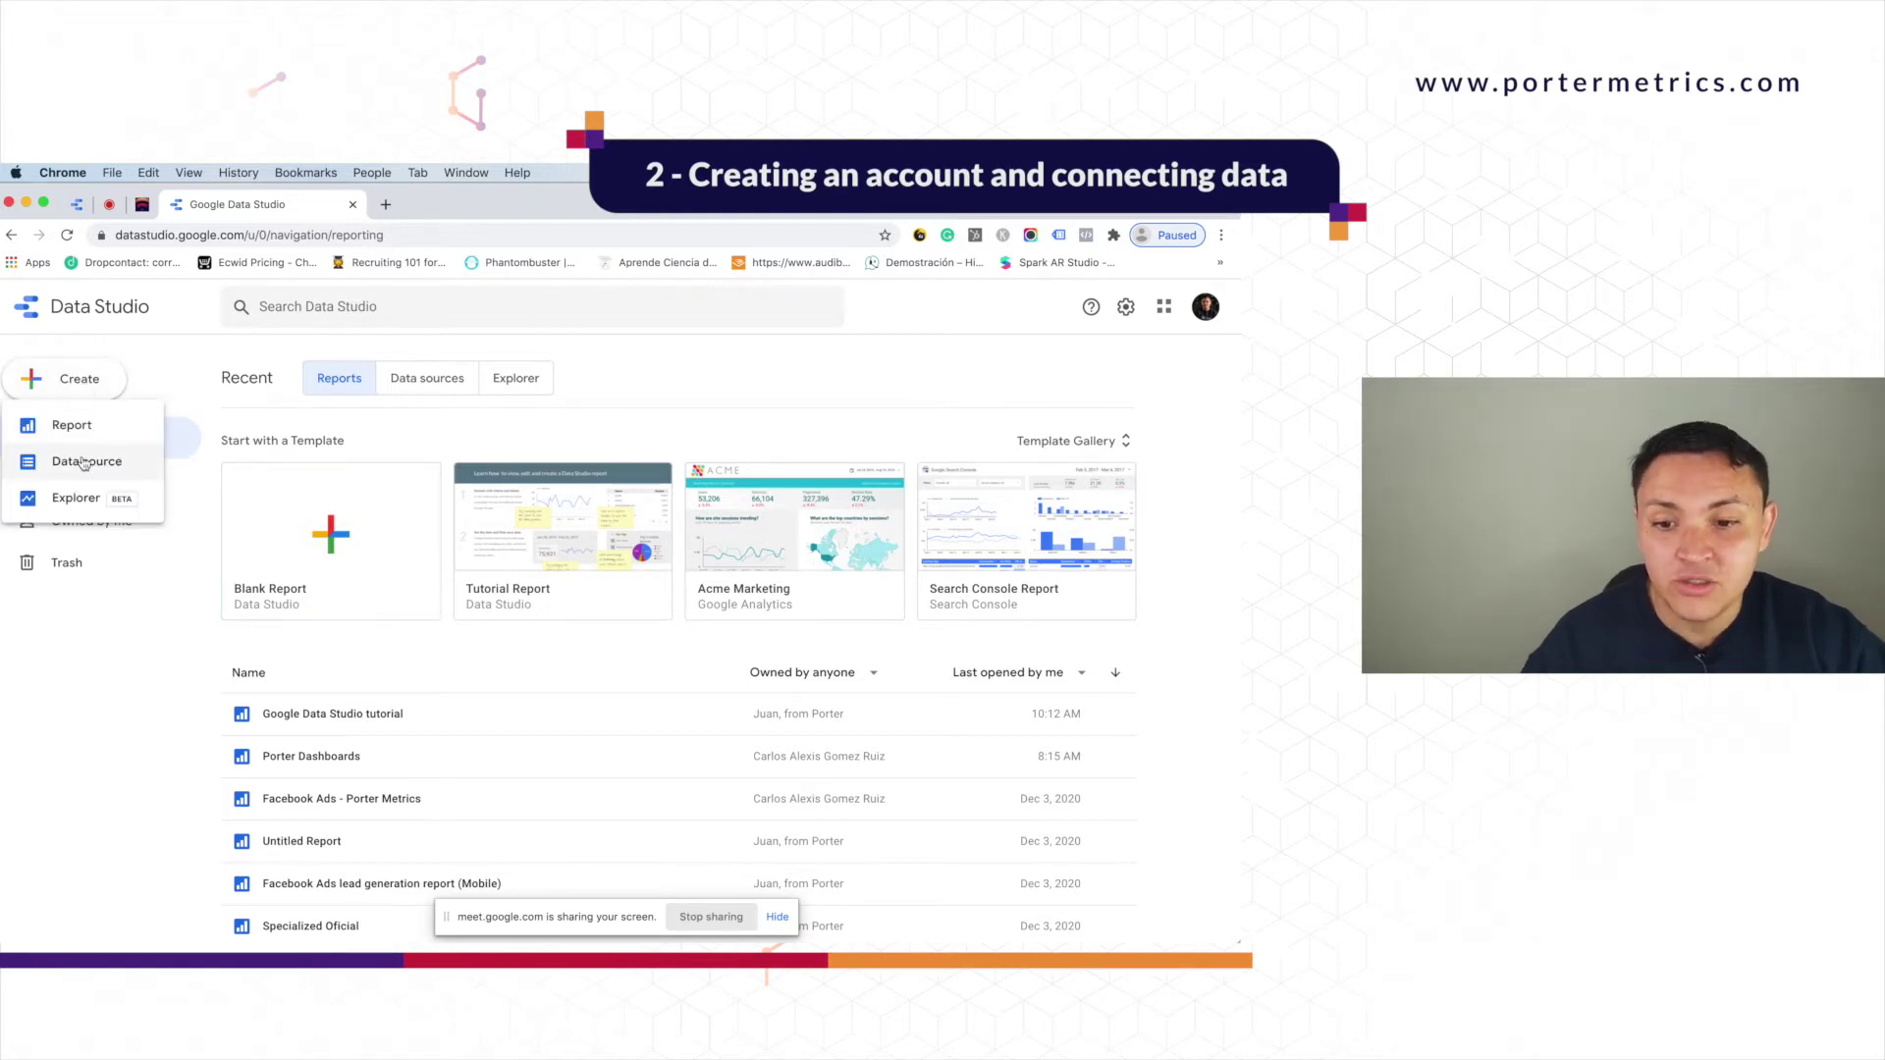
left_click(104, 756)
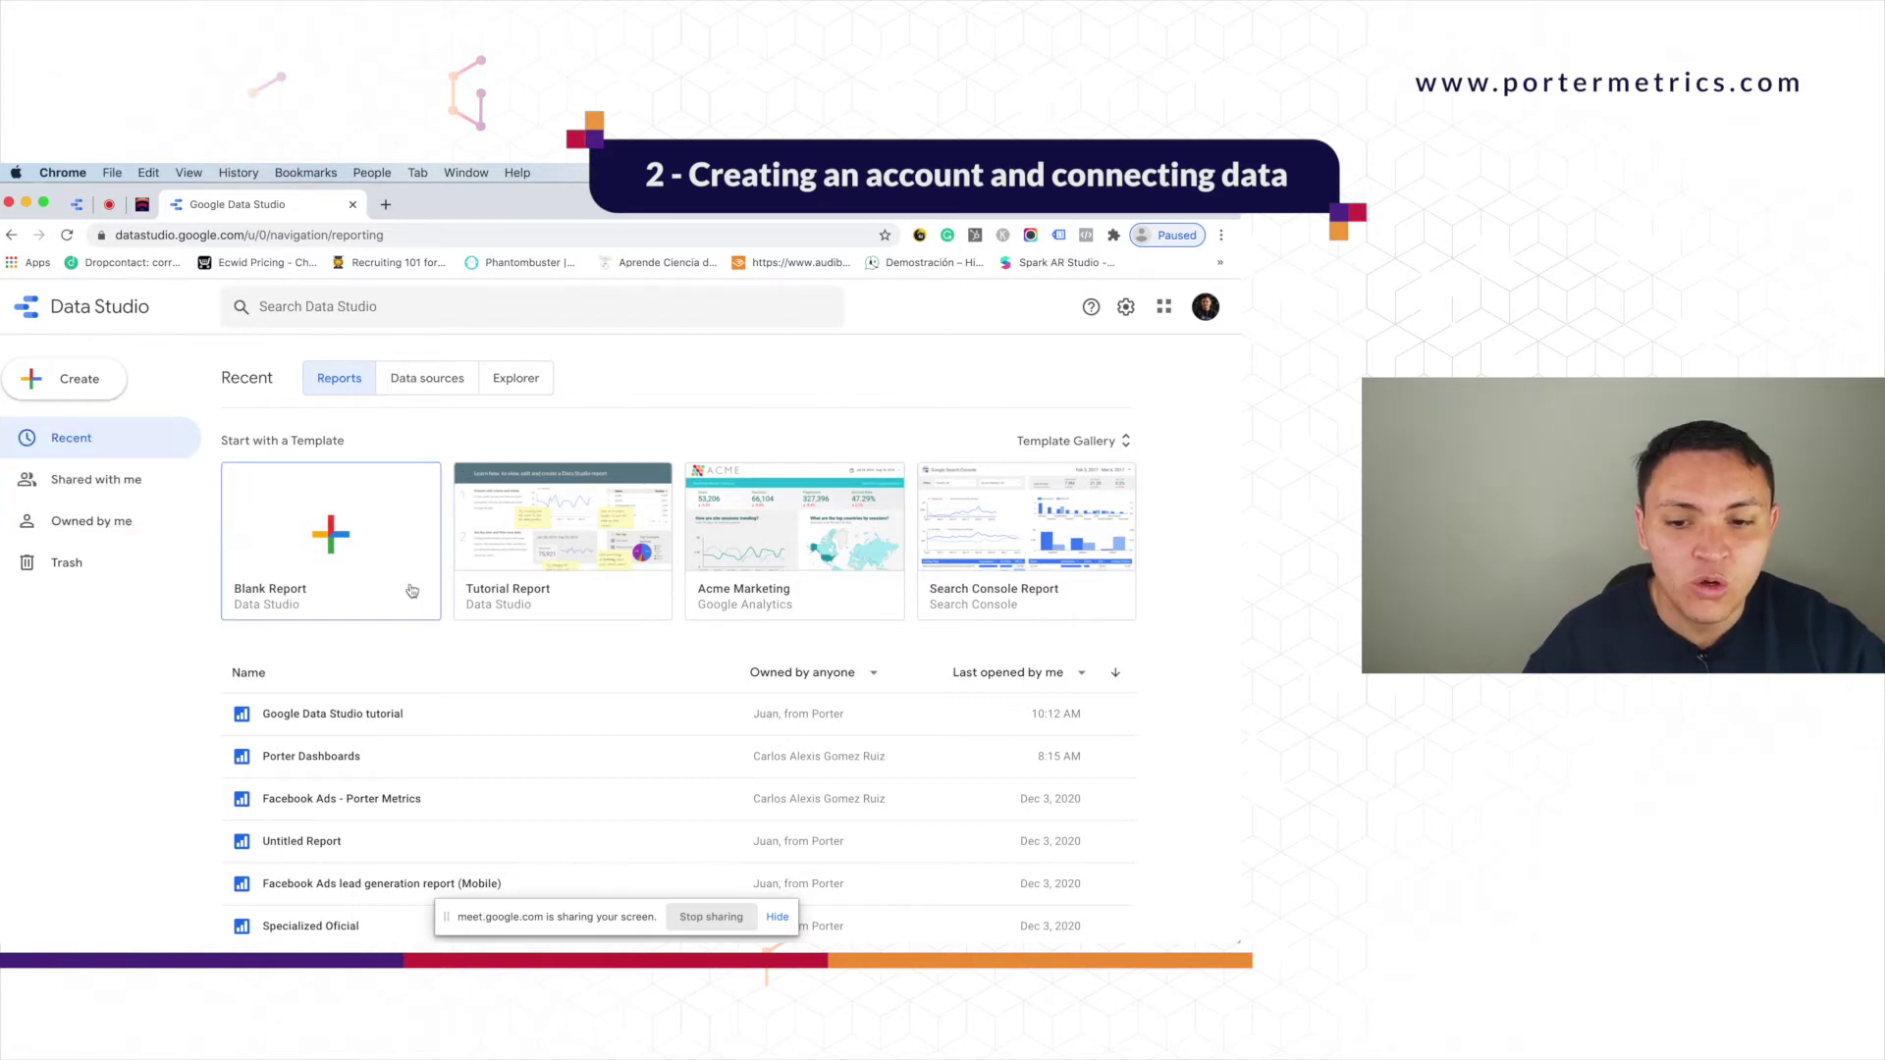
left_click(326, 545)
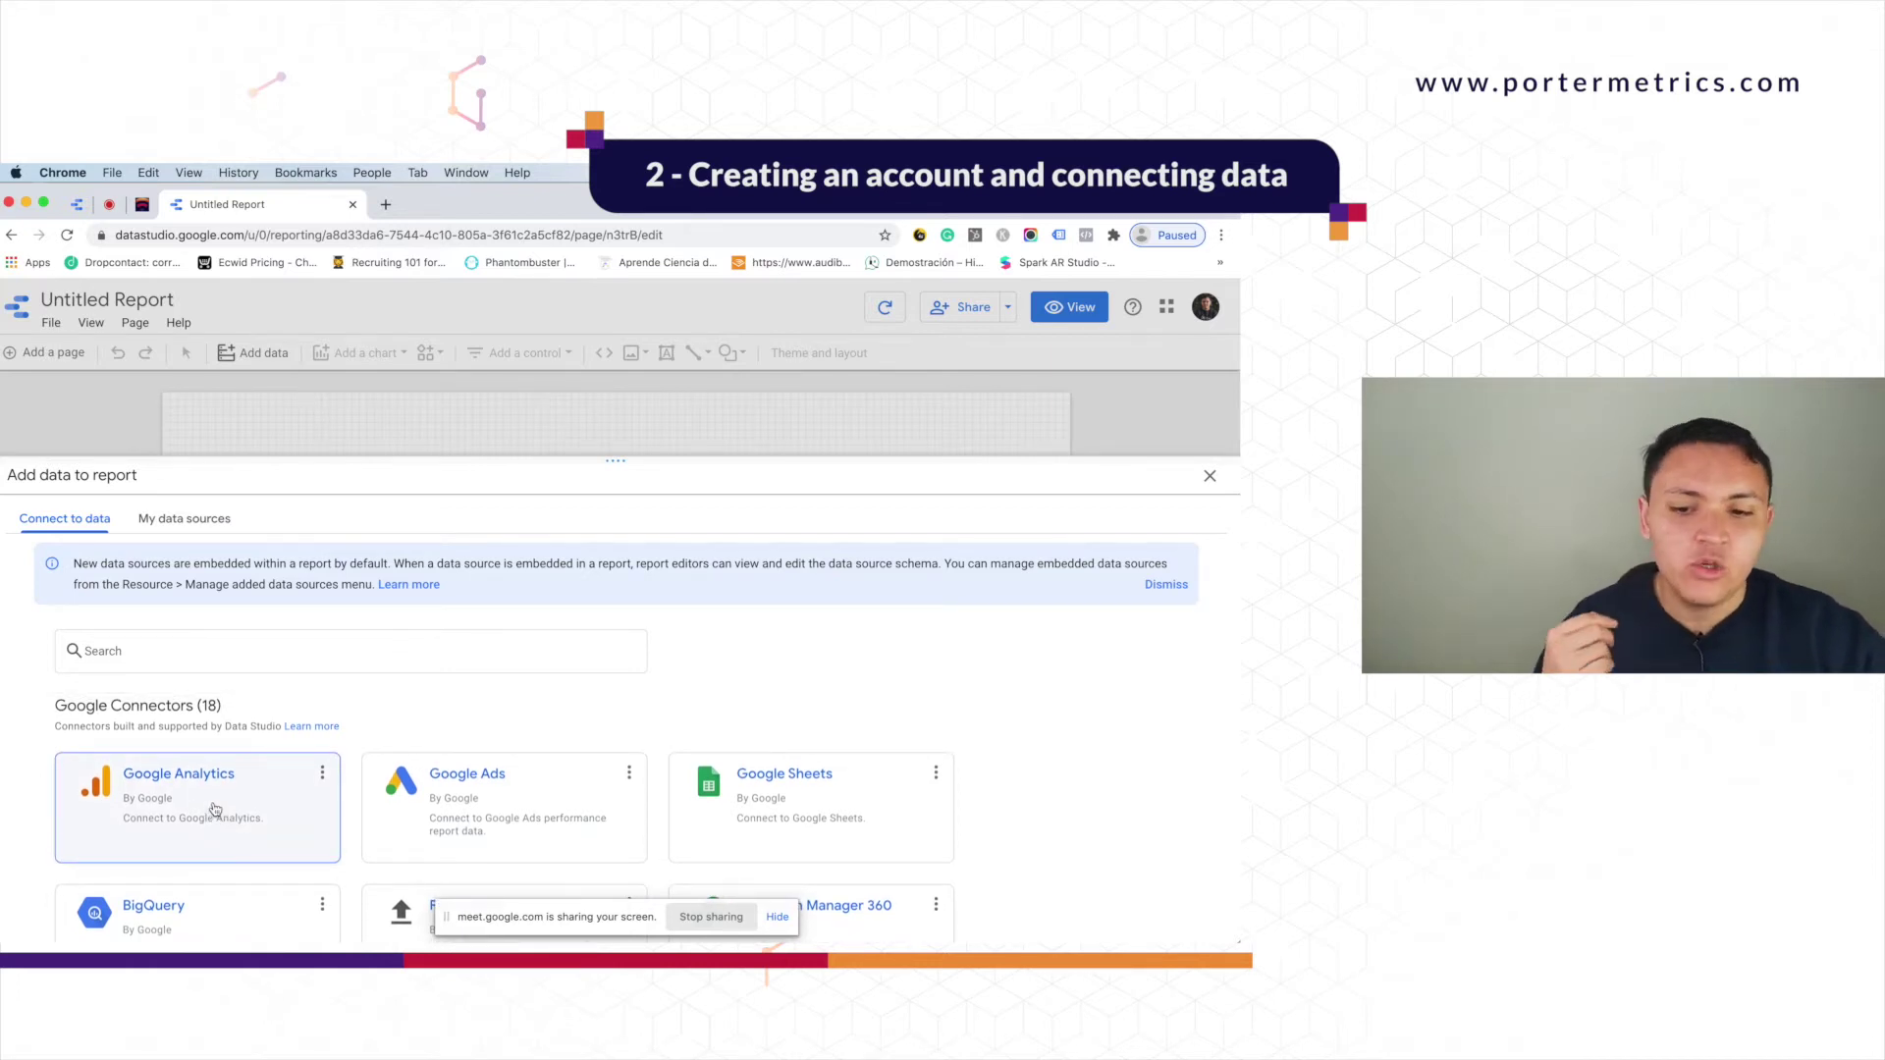
Step: Browse the available Google connectors and search the connector gallery for "porter" to review the matching partner connectors
scroll(215, 809, "down", 1)
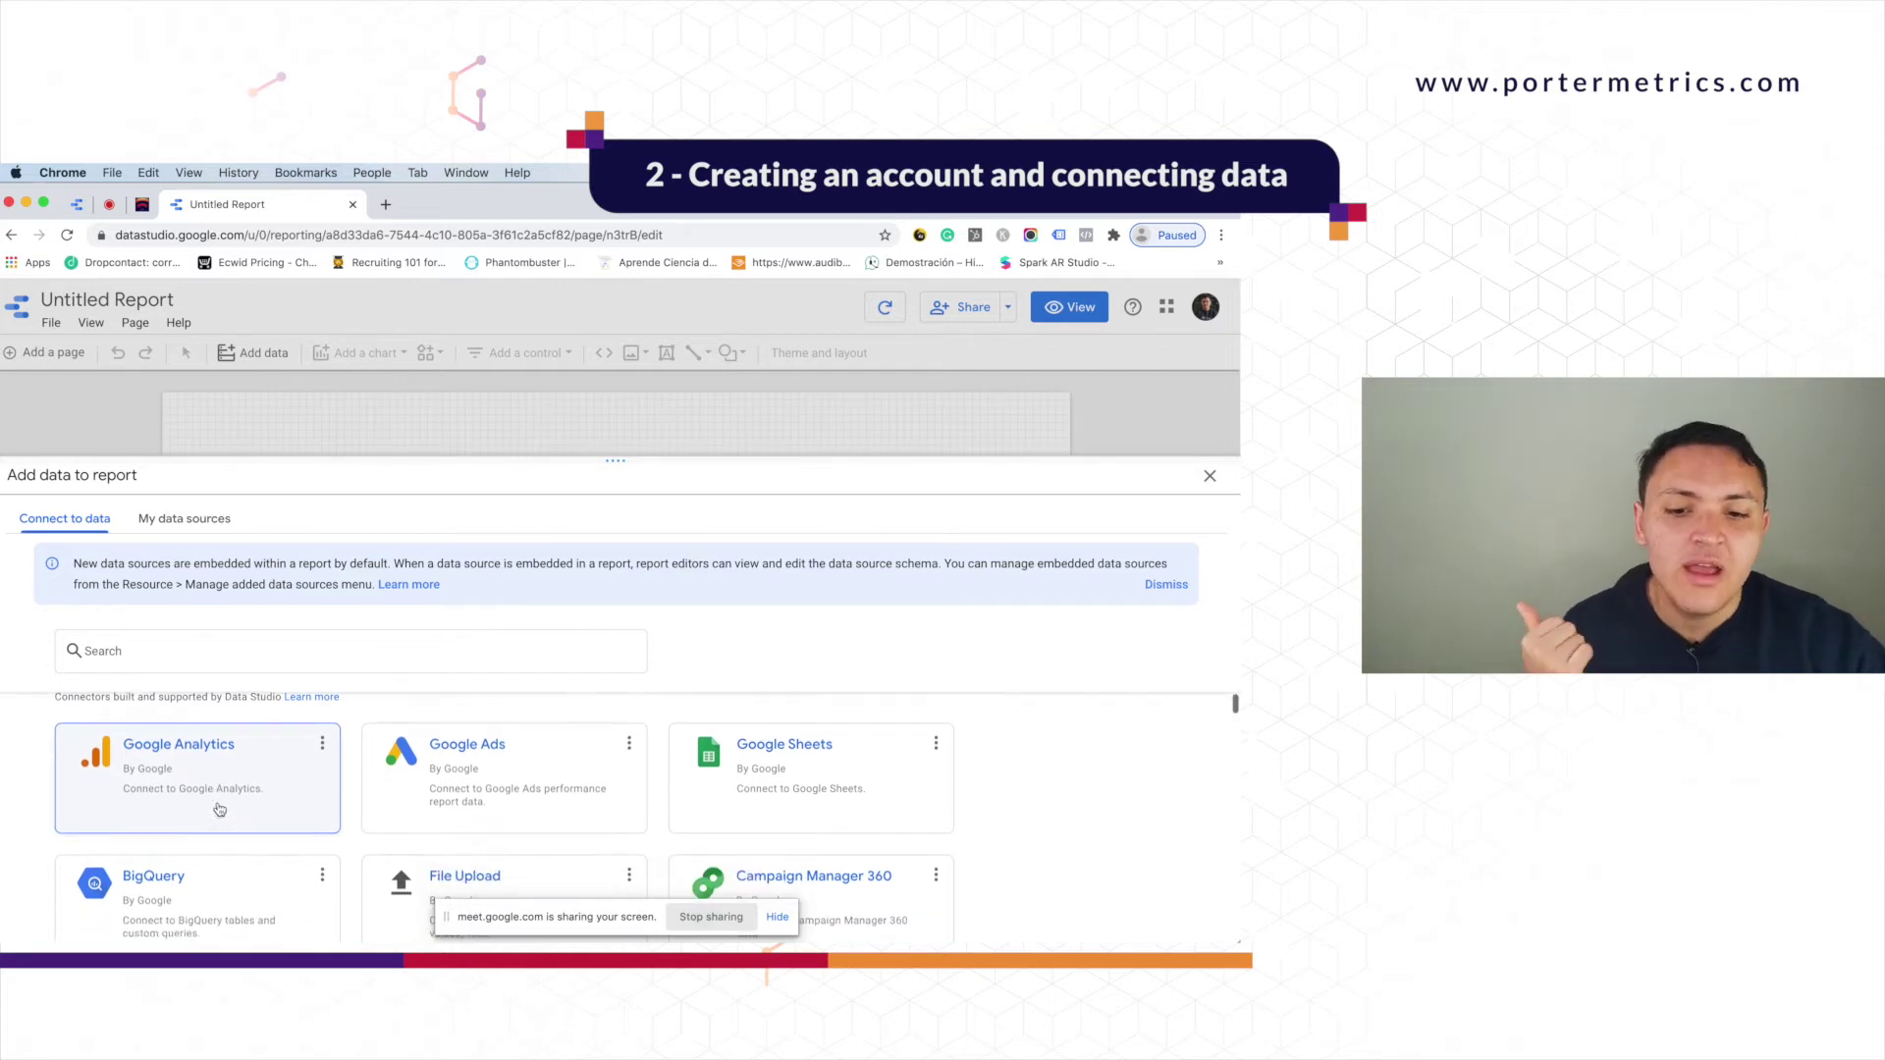
scroll(751, 829, "down", 5)
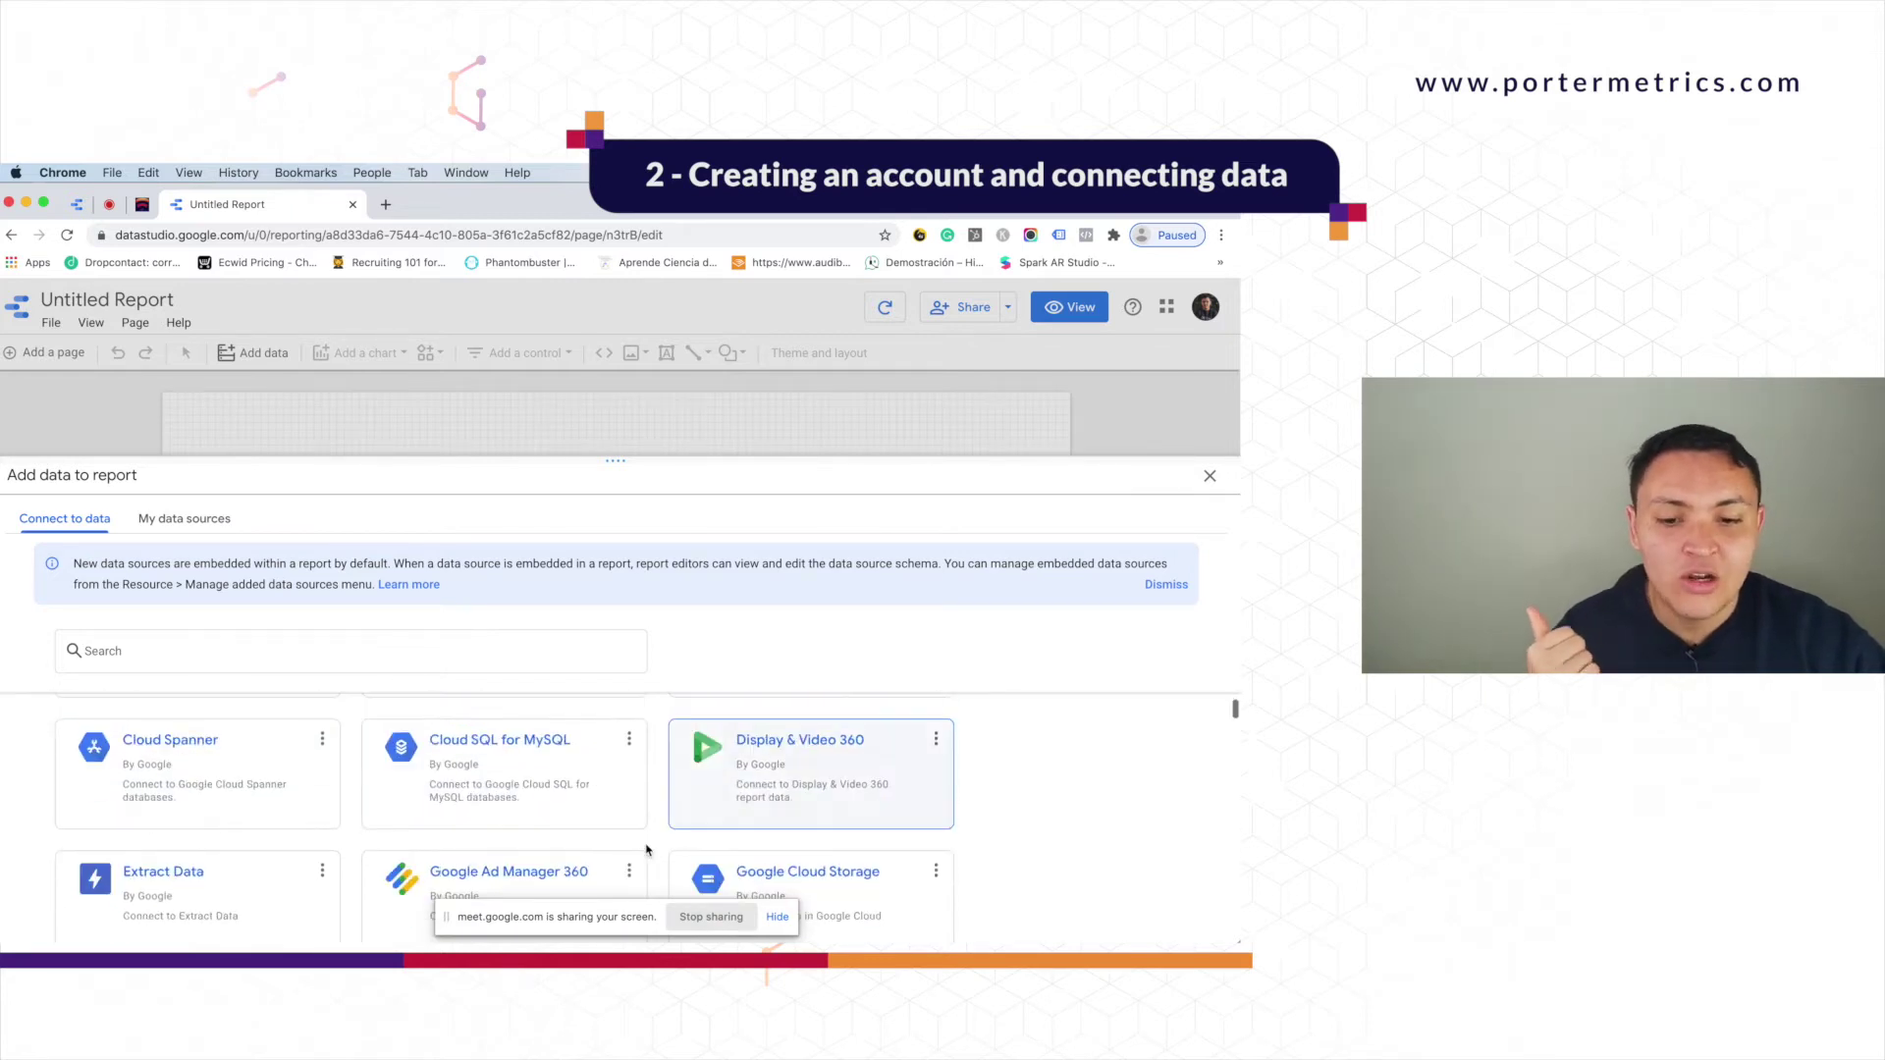
scroll(631, 844, "up", 6)
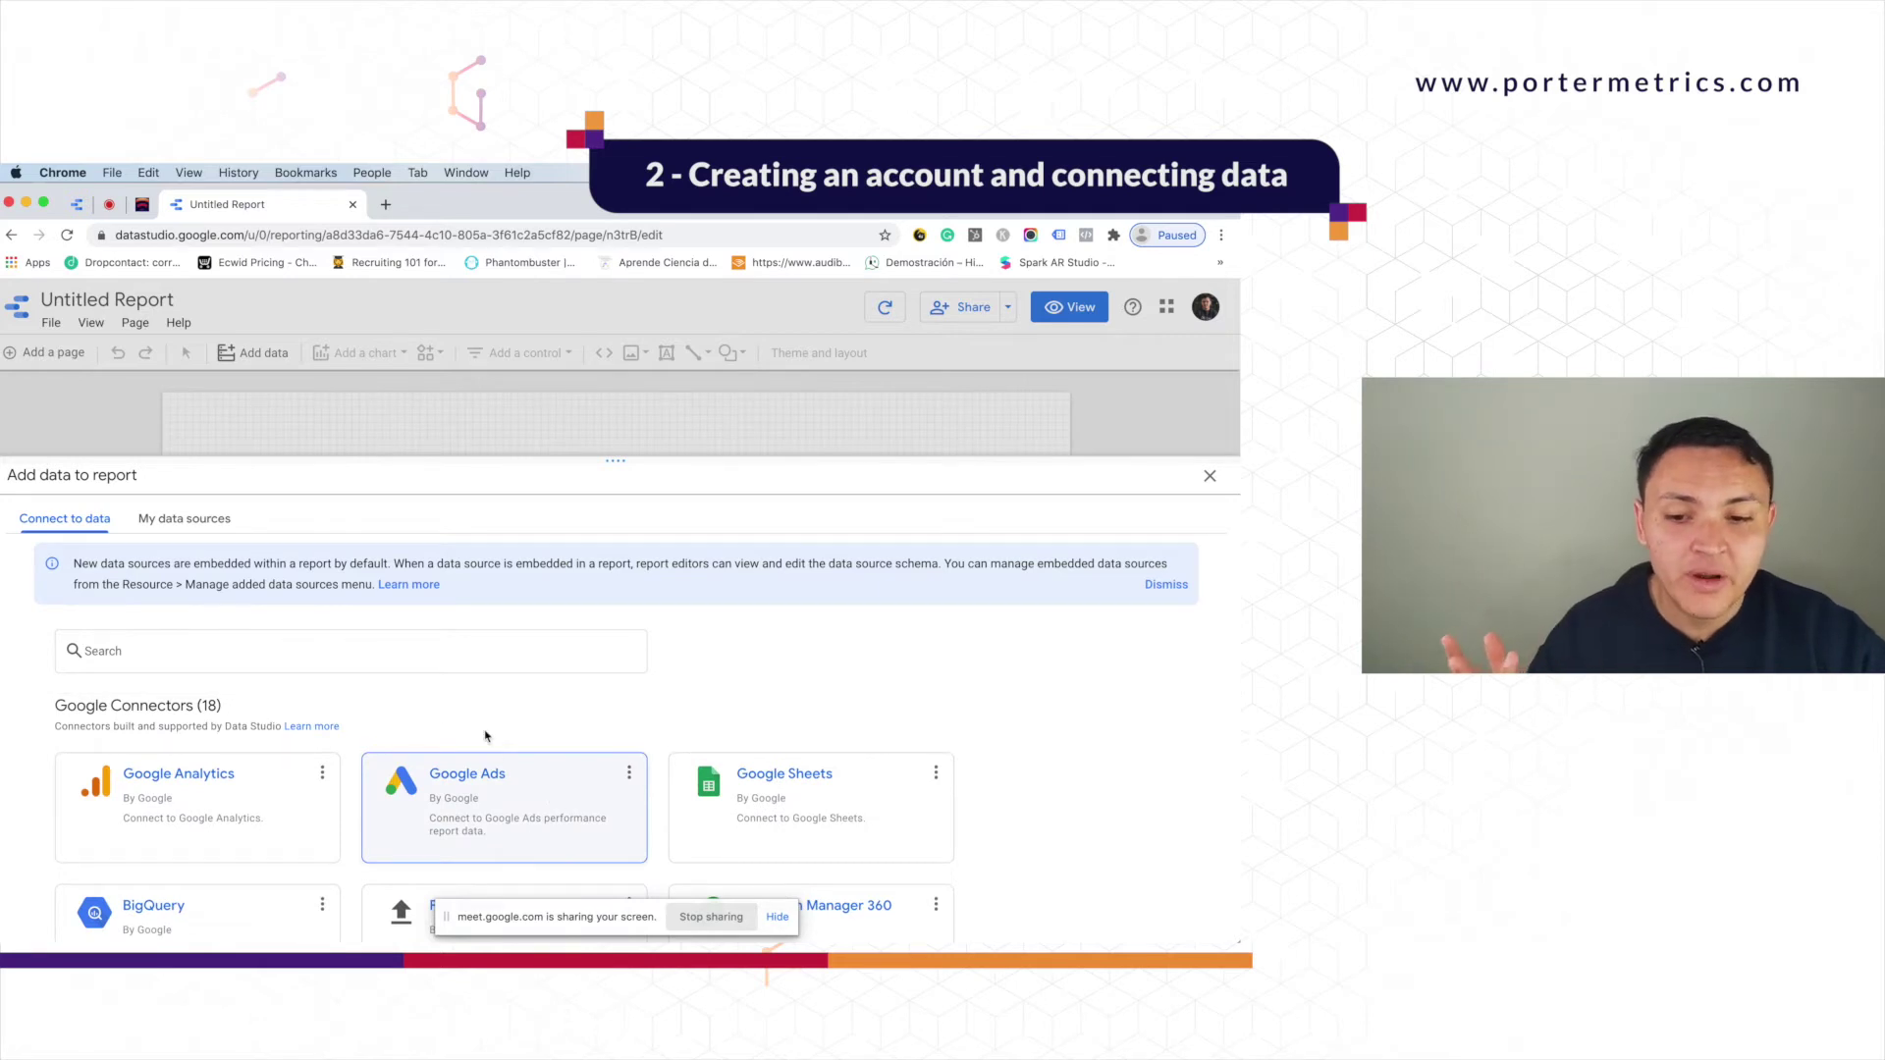
left_click(329, 648)
type("porter")
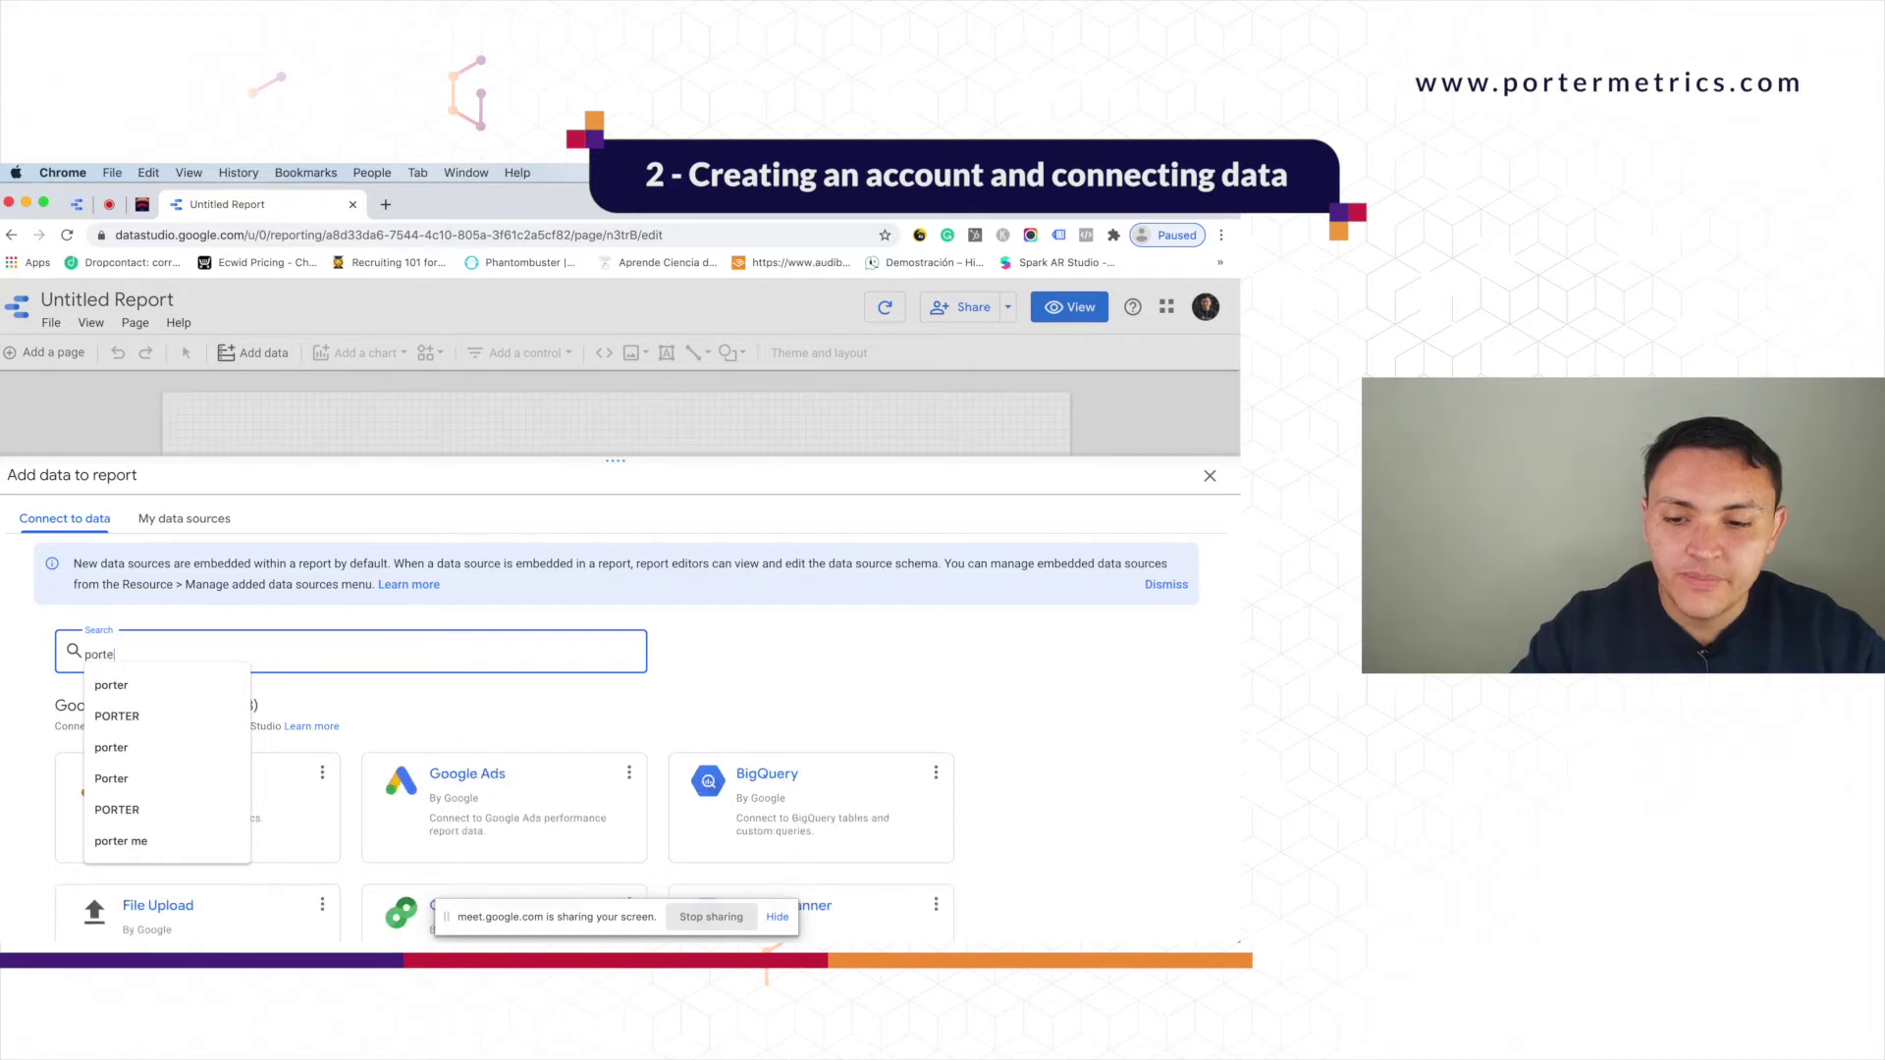
left_click(830, 680)
scroll(656, 817, "down", 3)
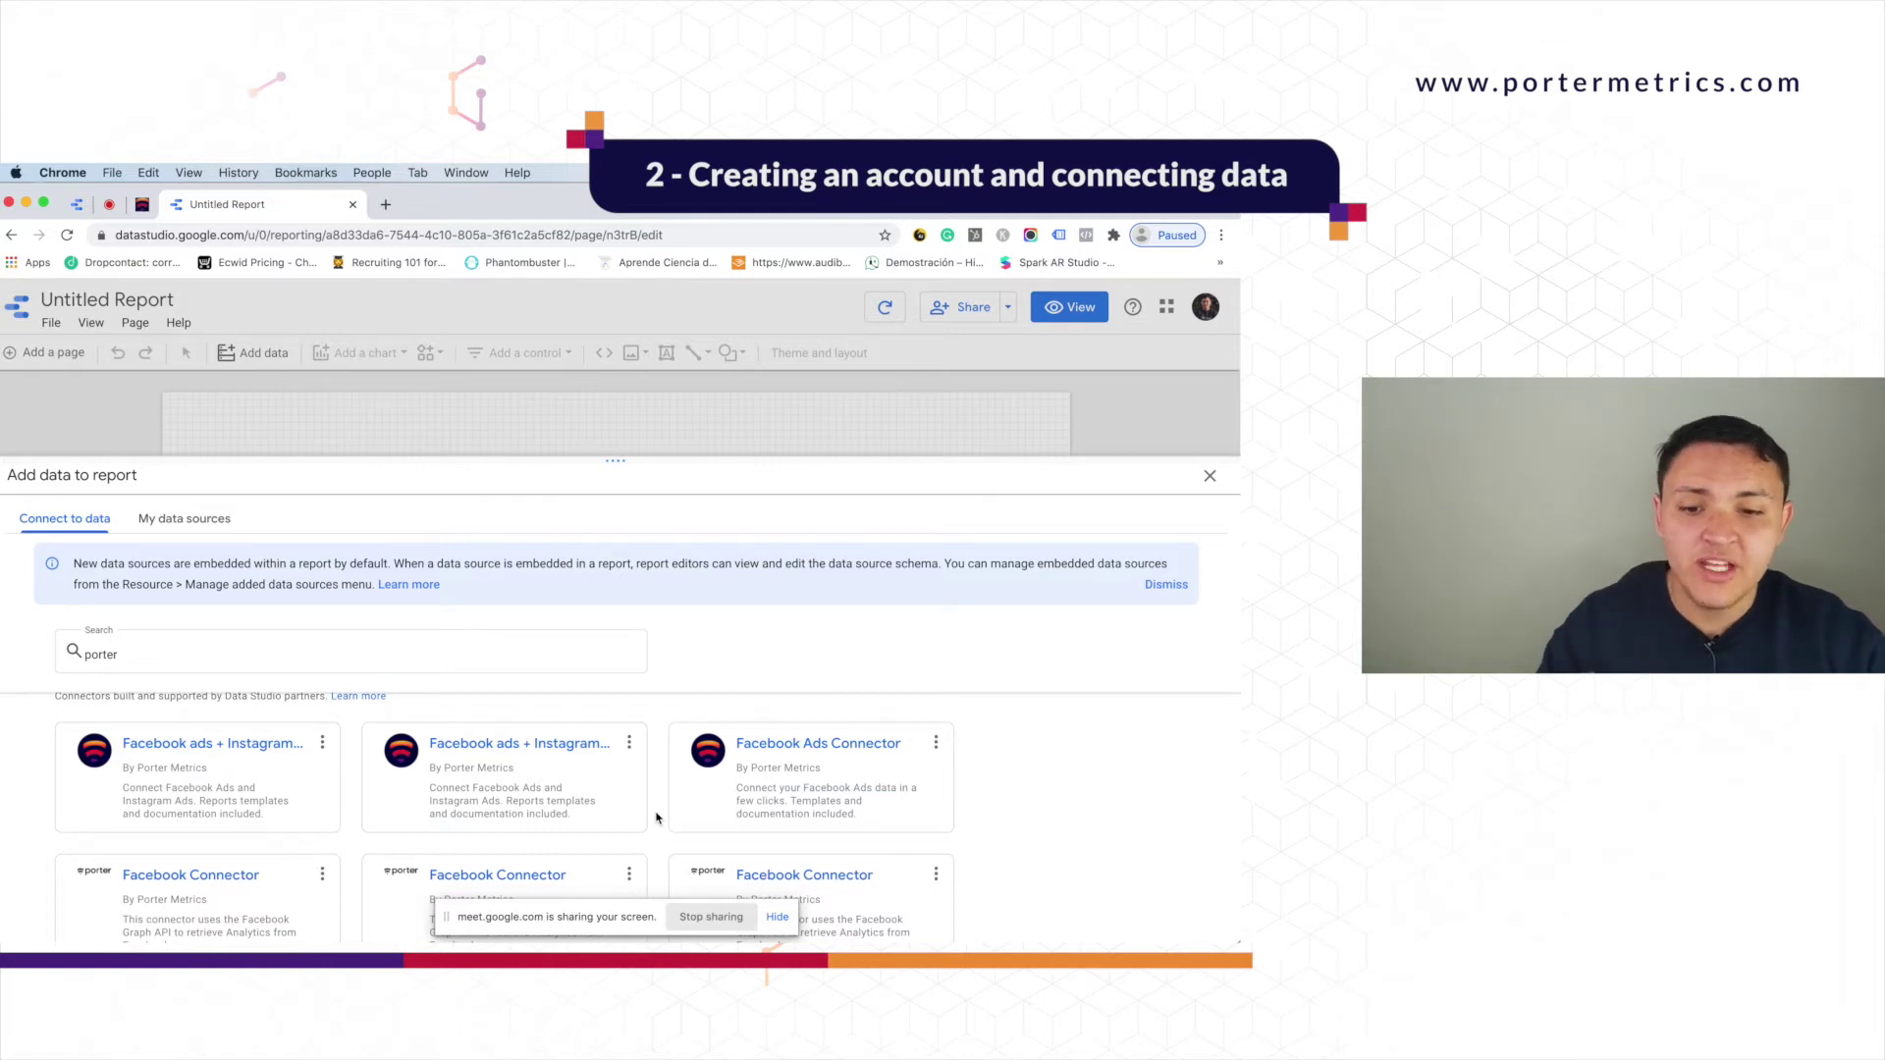
scroll(655, 817, "up", 2)
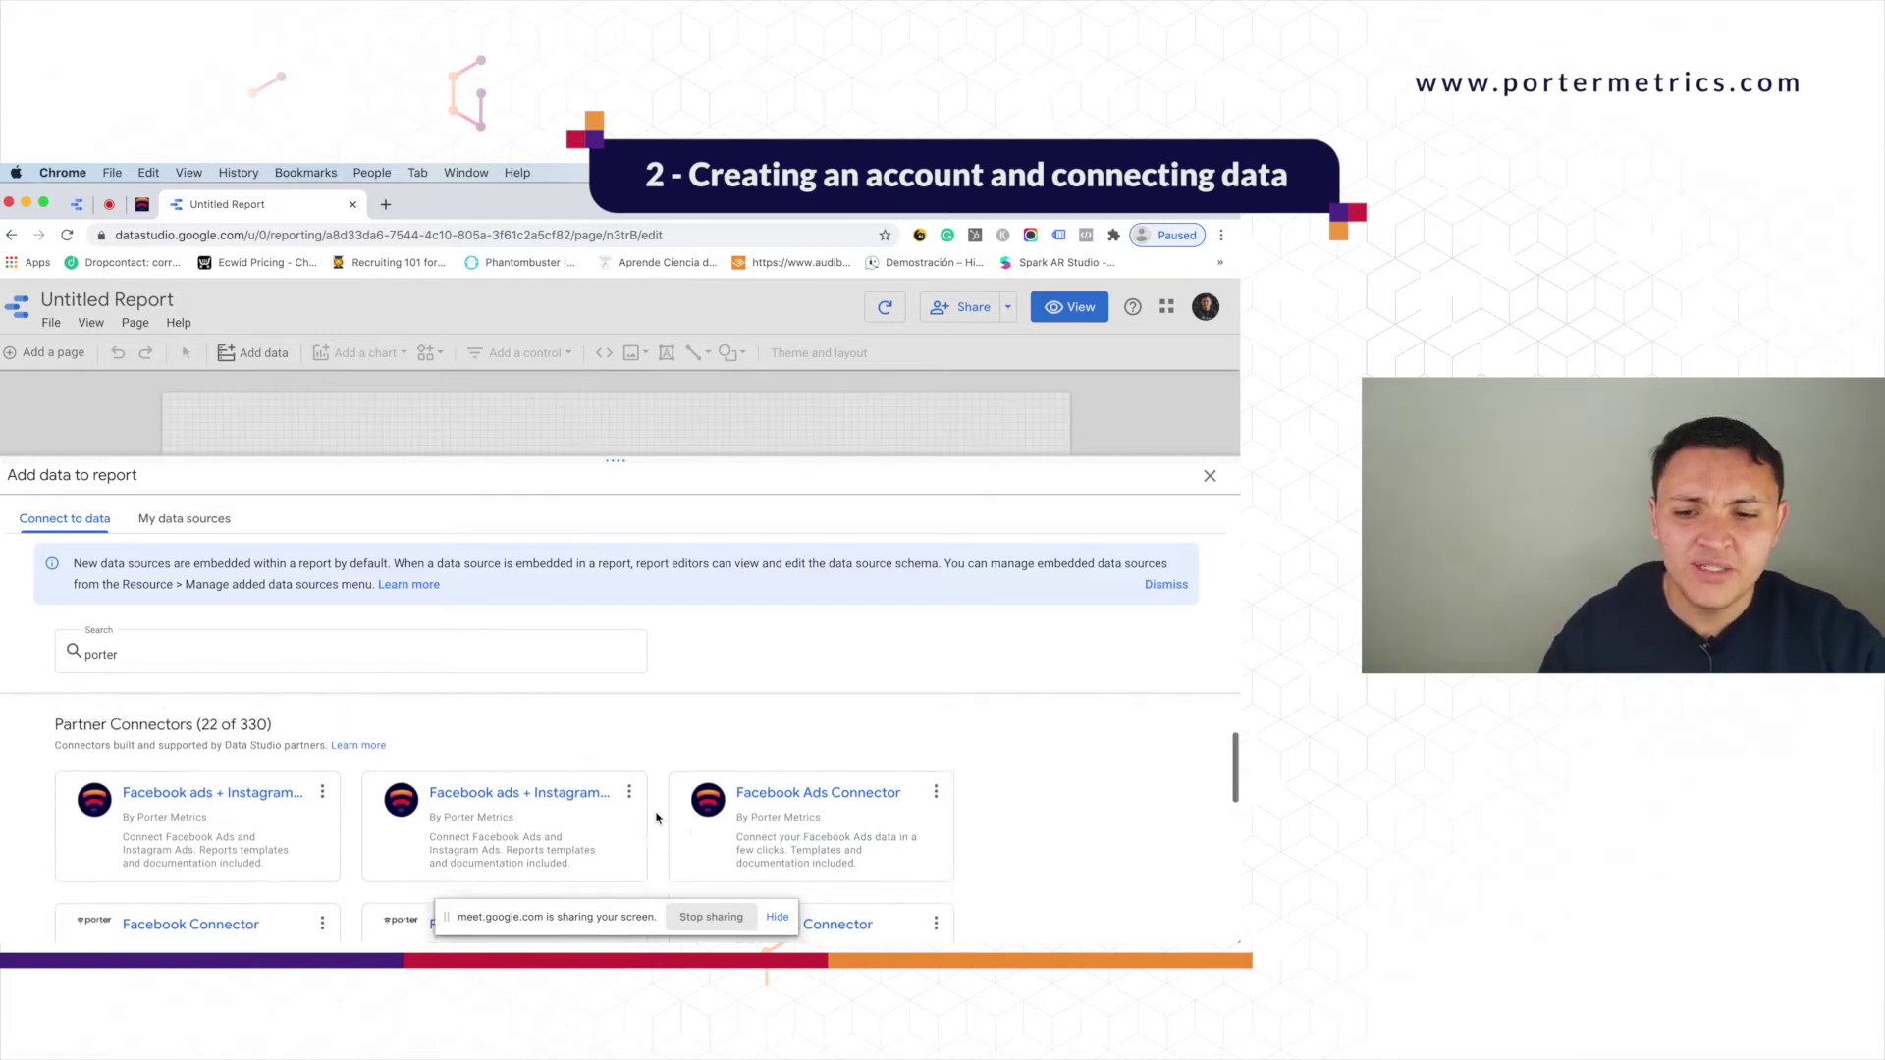
Step: Clear the connector search and look through the Google connectors, such as Google Analytics, BigQuery and File Upload
left_click(628, 652)
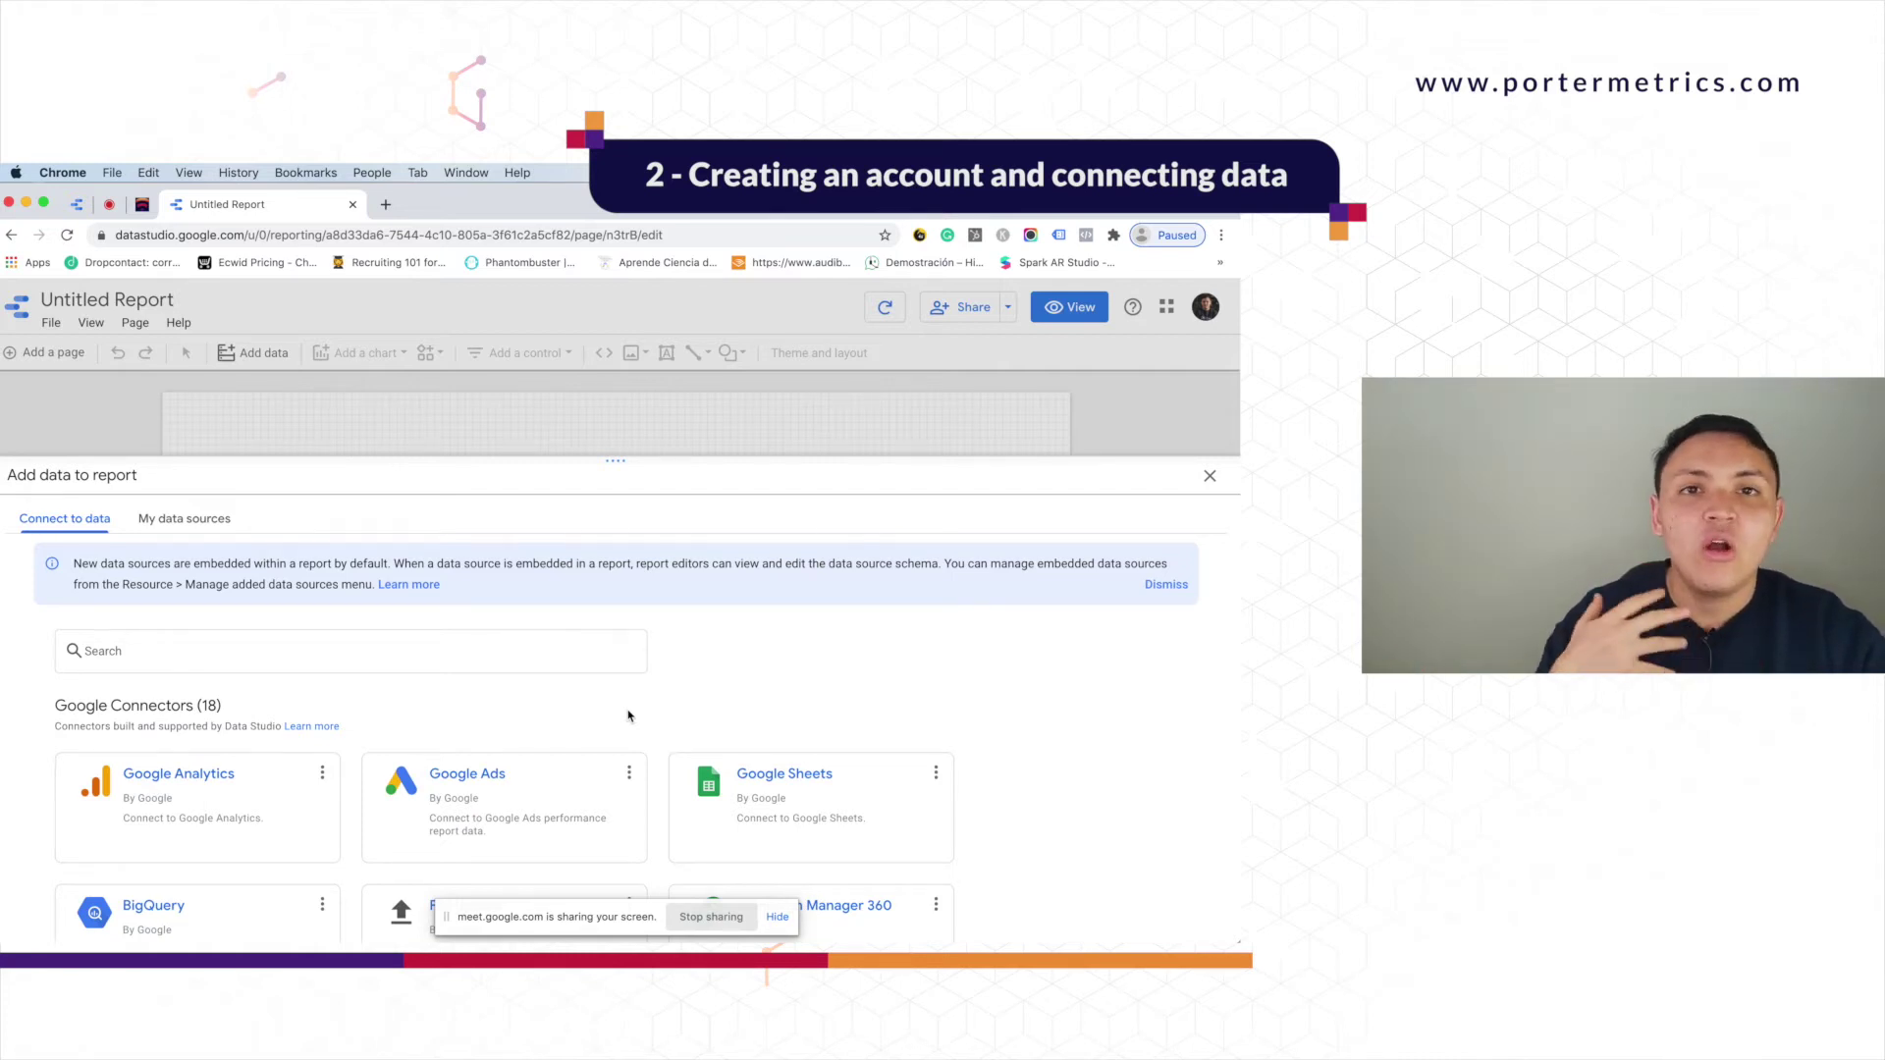
scroll(629, 716, "down", 2)
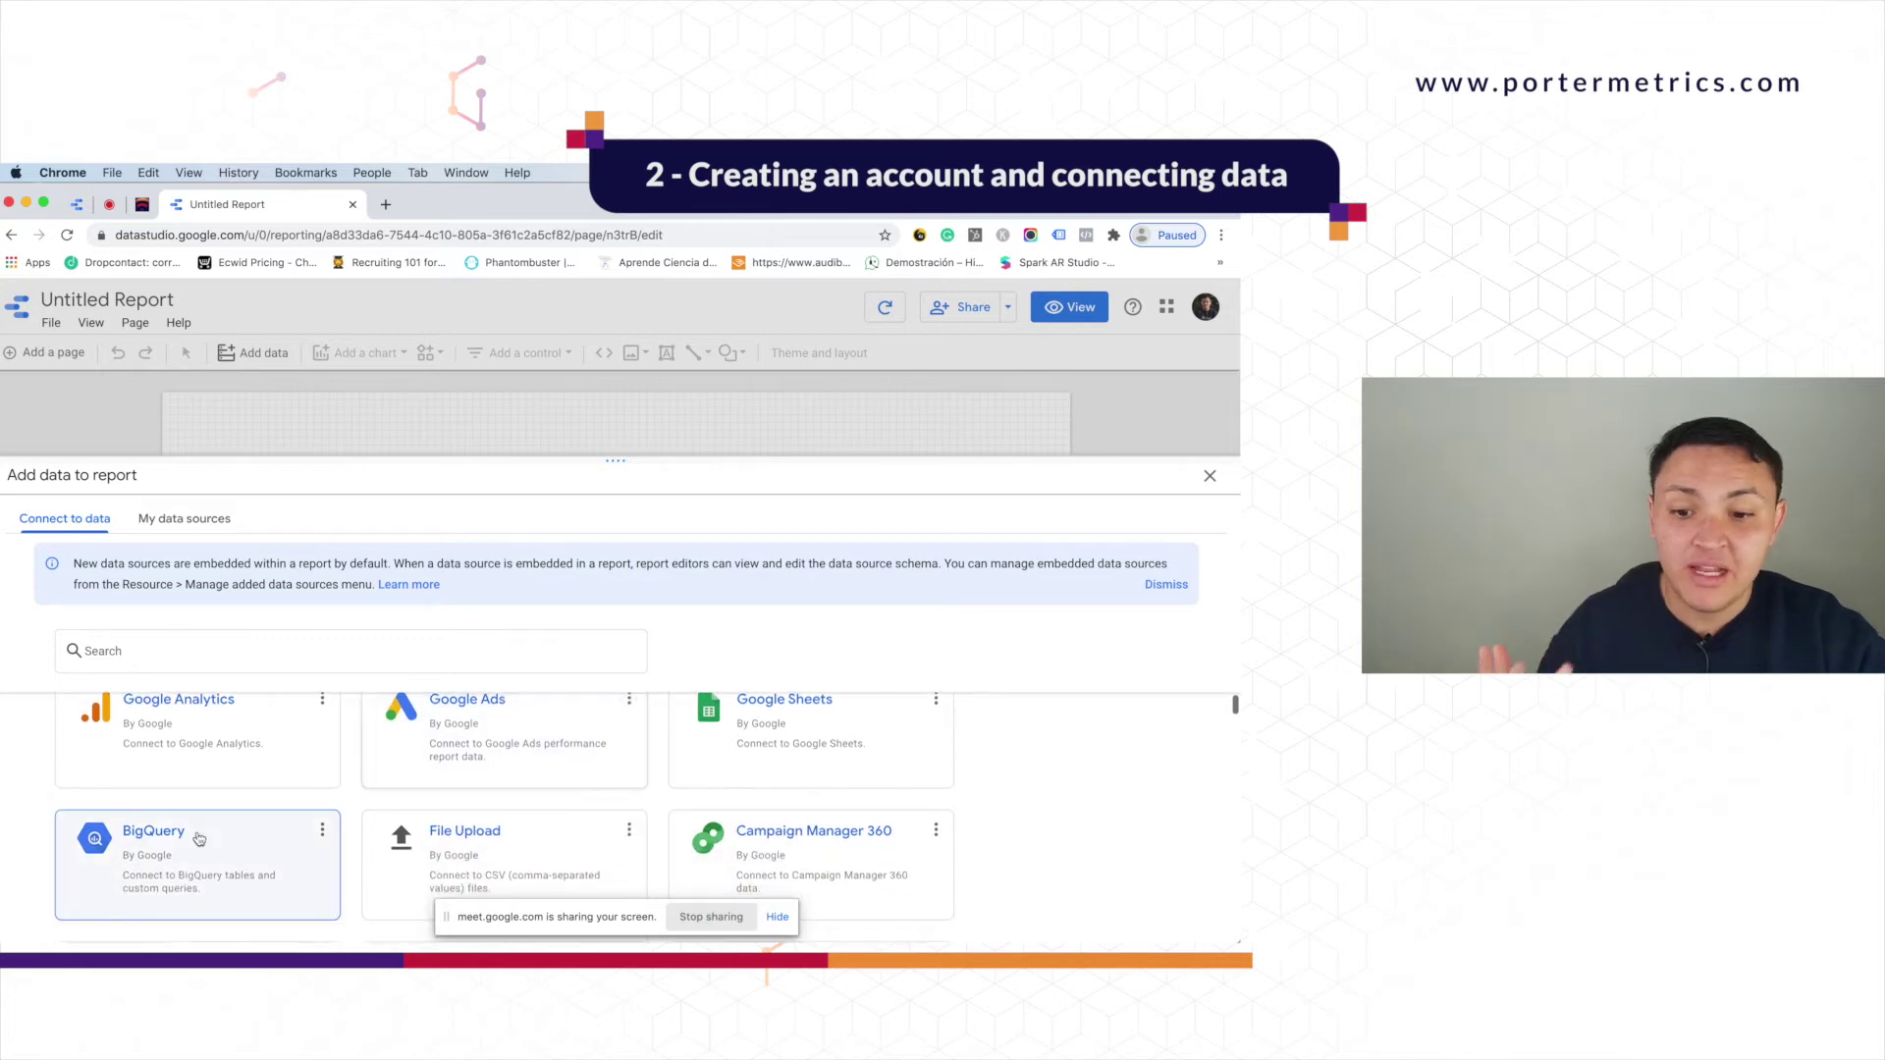
scroll(345, 862, "down", 3)
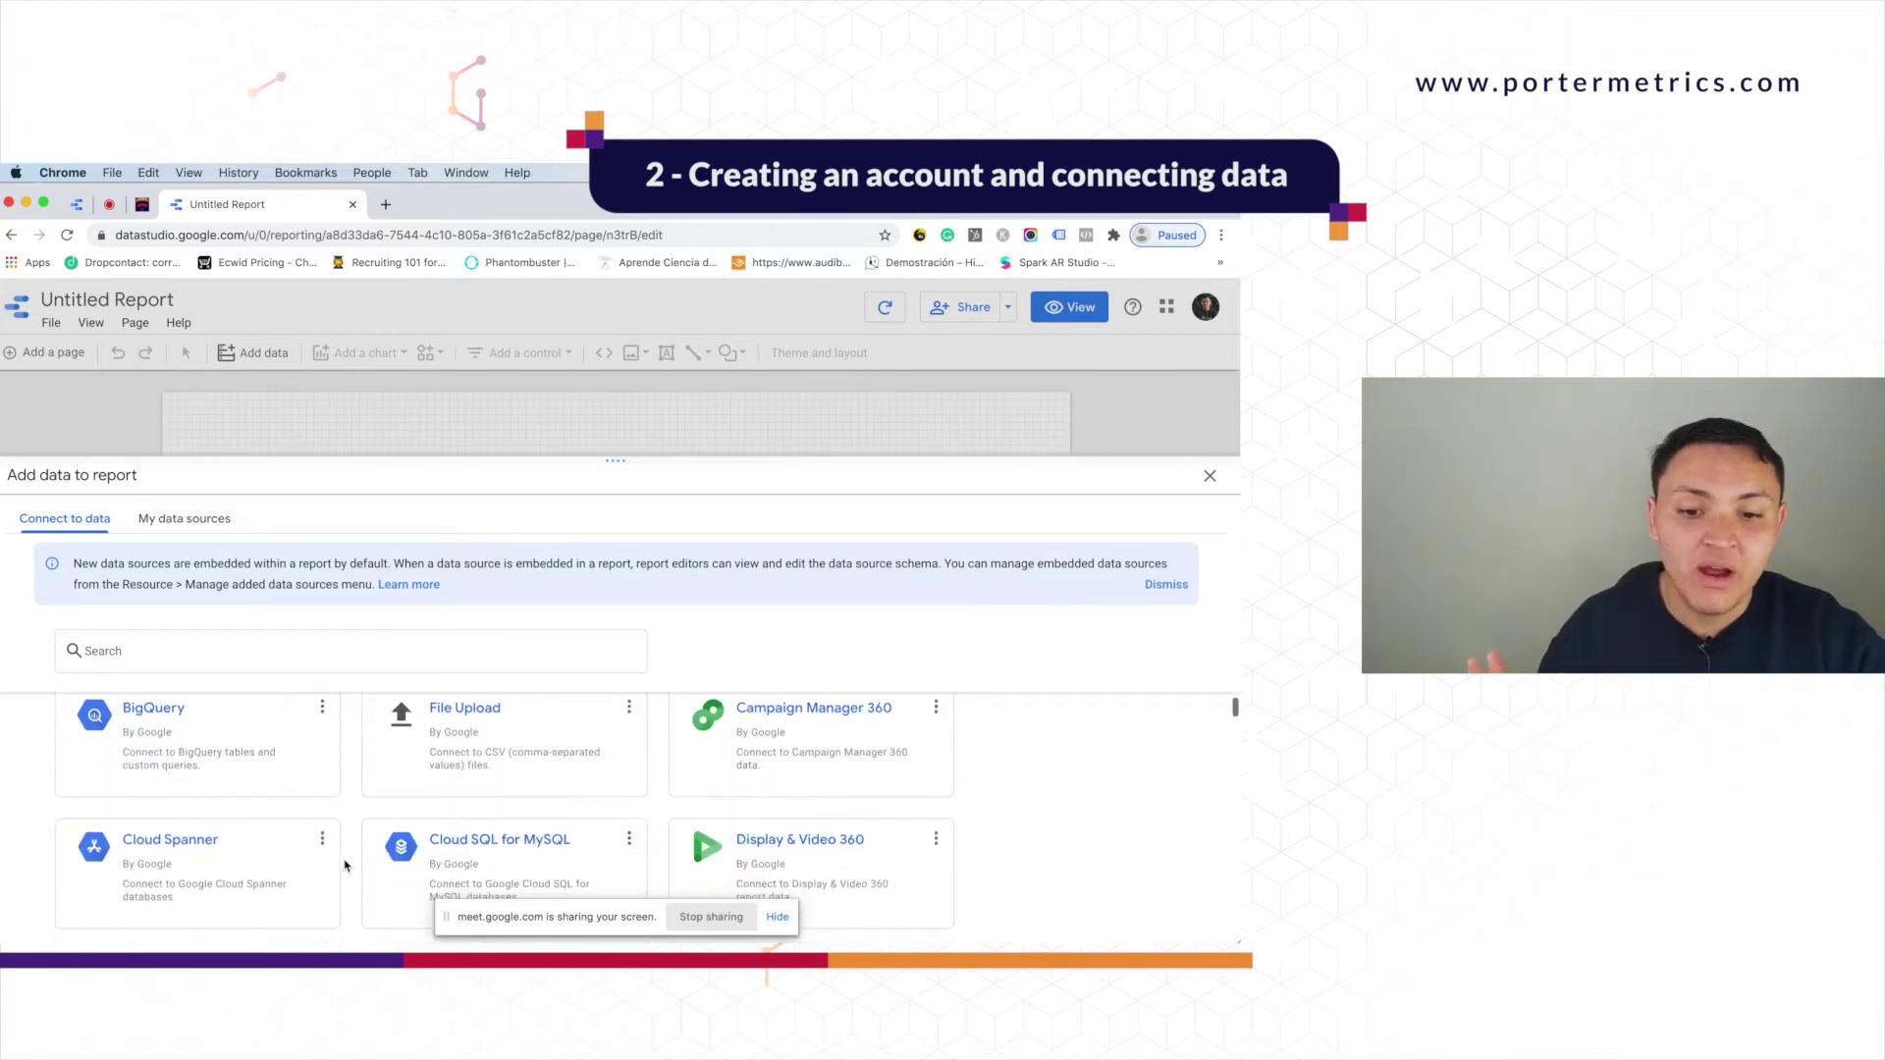
scroll(481, 855, "up", 5)
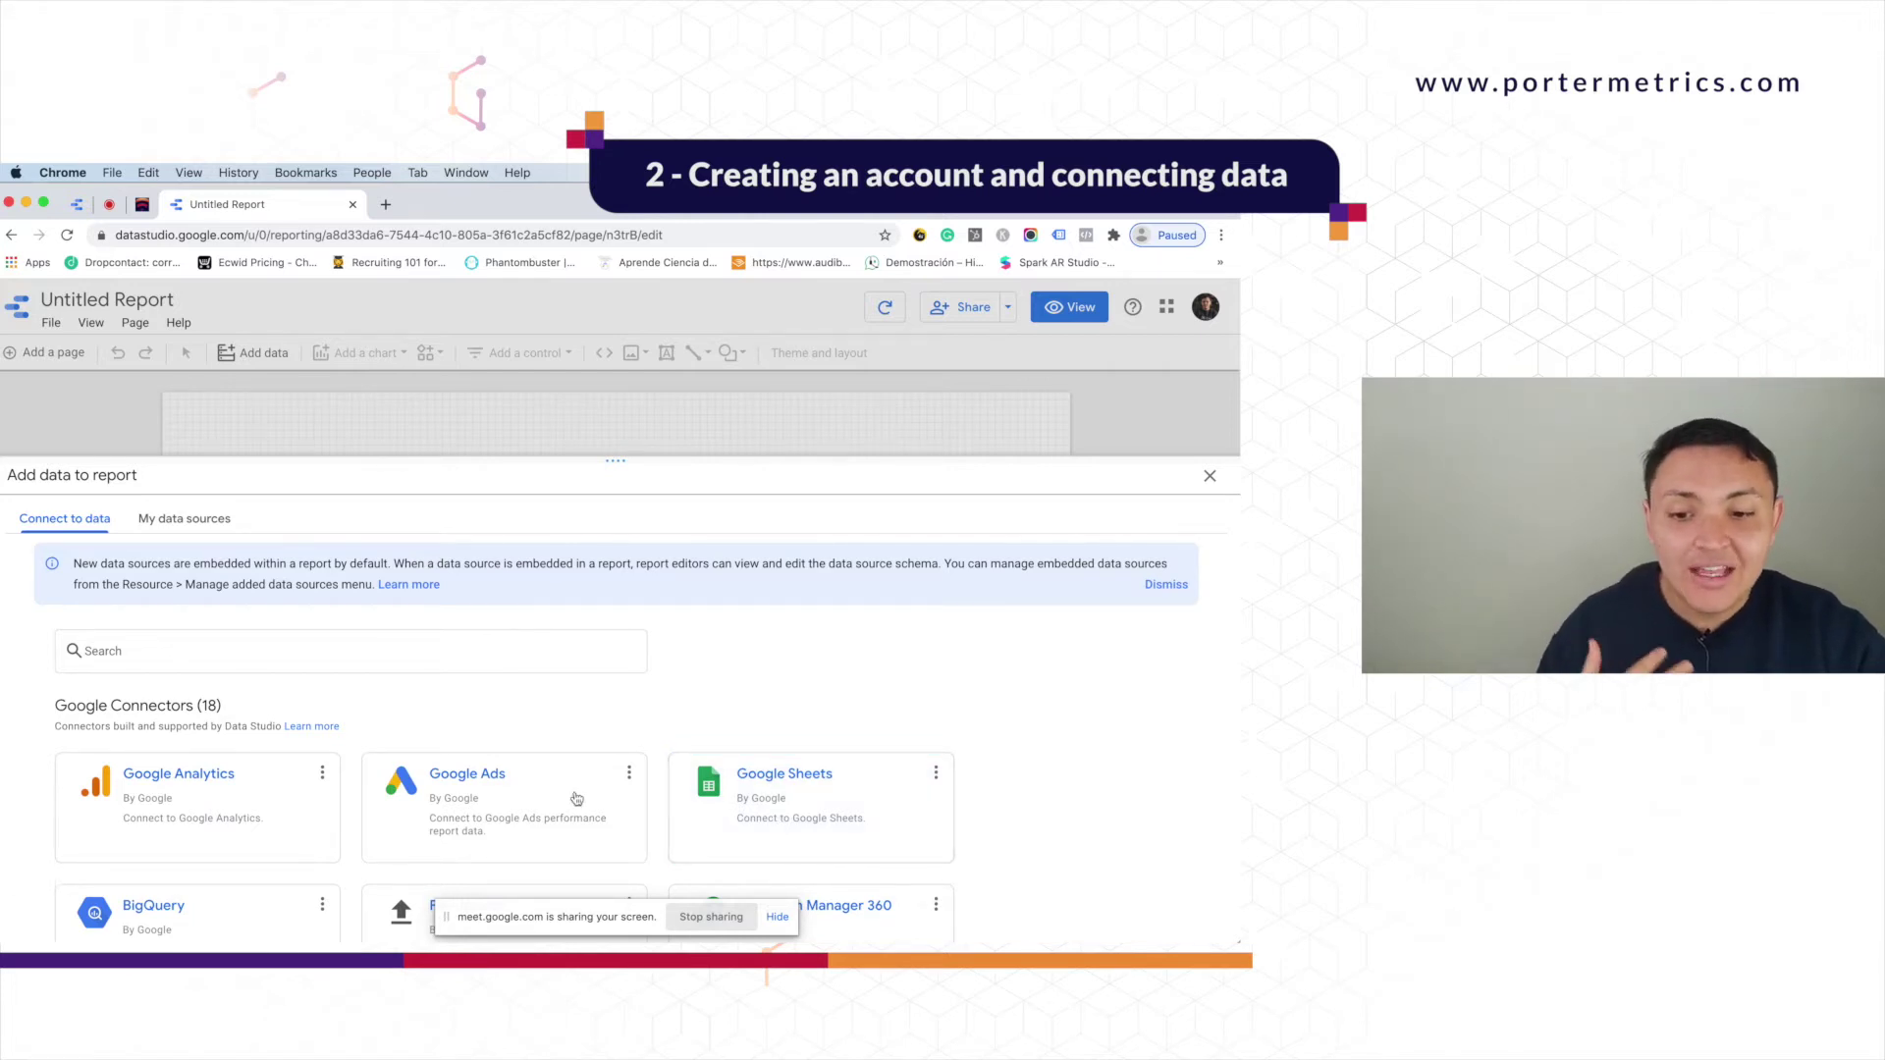
scroll(576, 797, "down", 2)
scroll(576, 798, "up", 1)
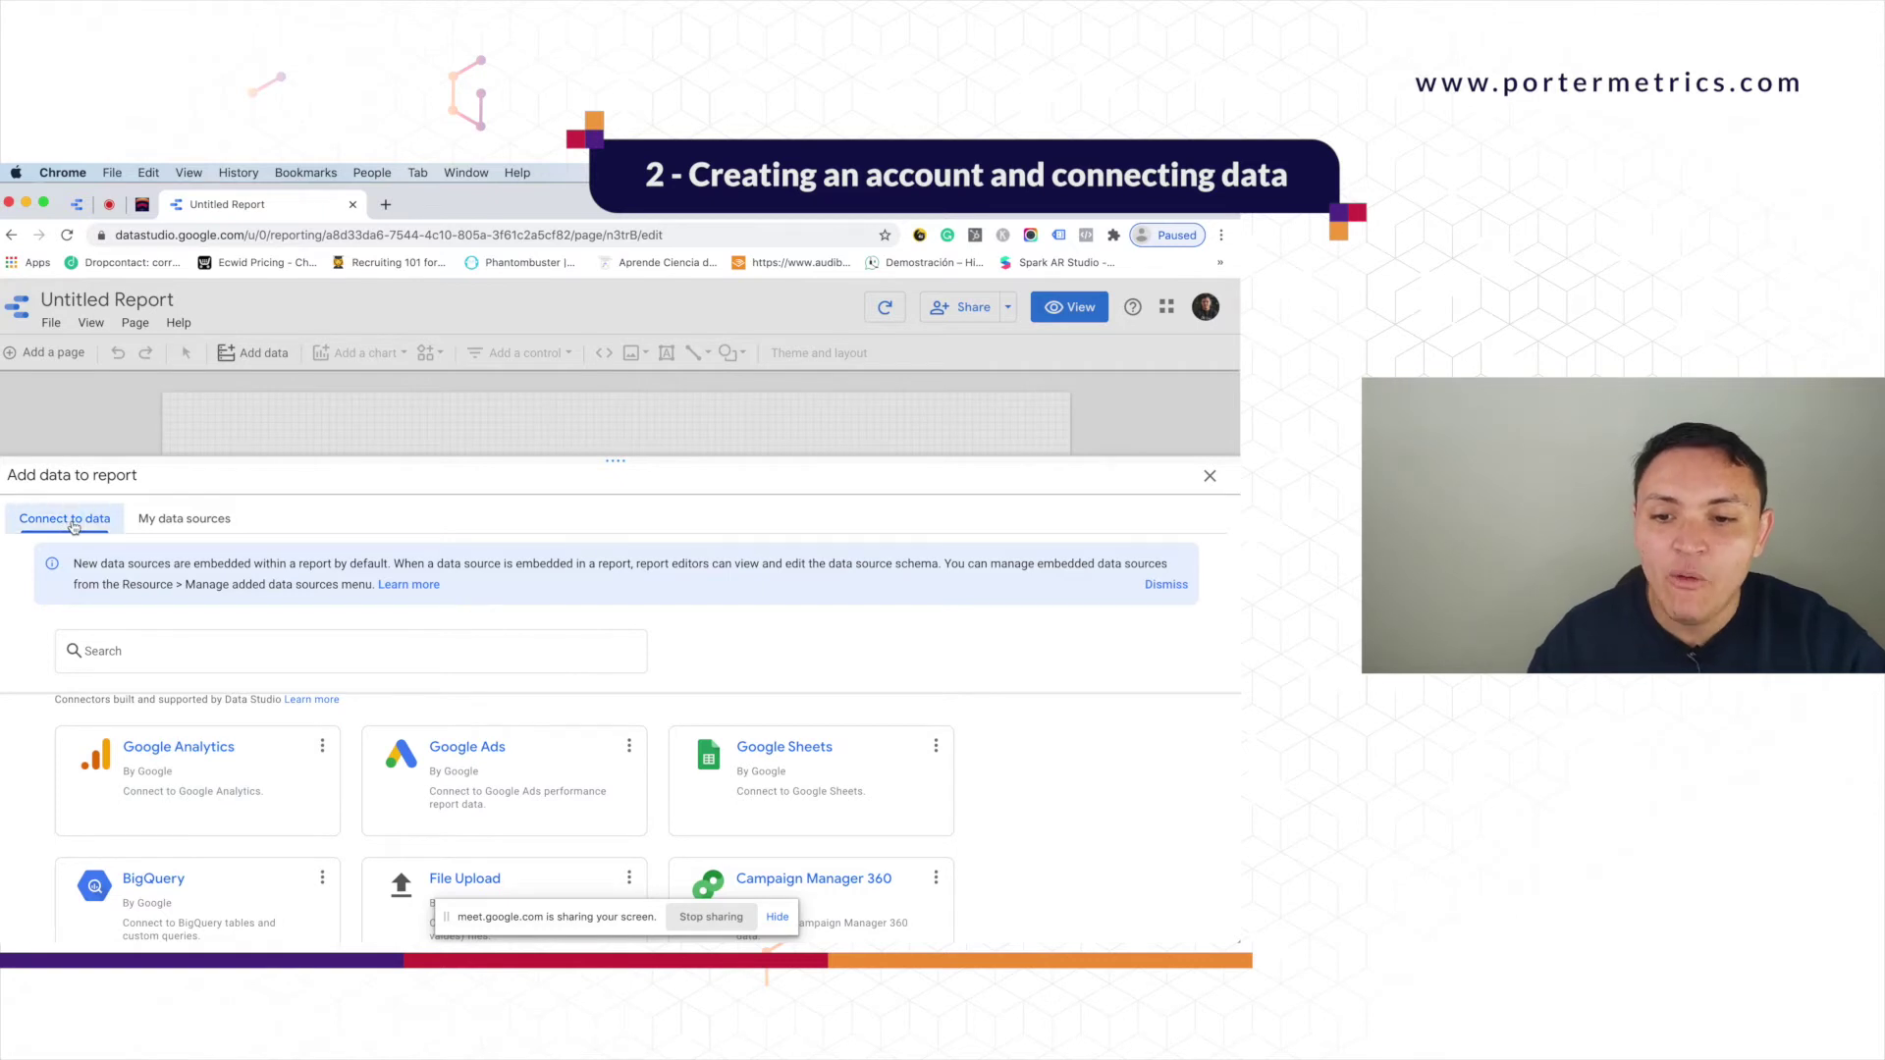
Step: Search the existing data sources for "sample", add [Sample] Google Analytics Data to the report, and enlarge the resulting table
left_click(181, 528)
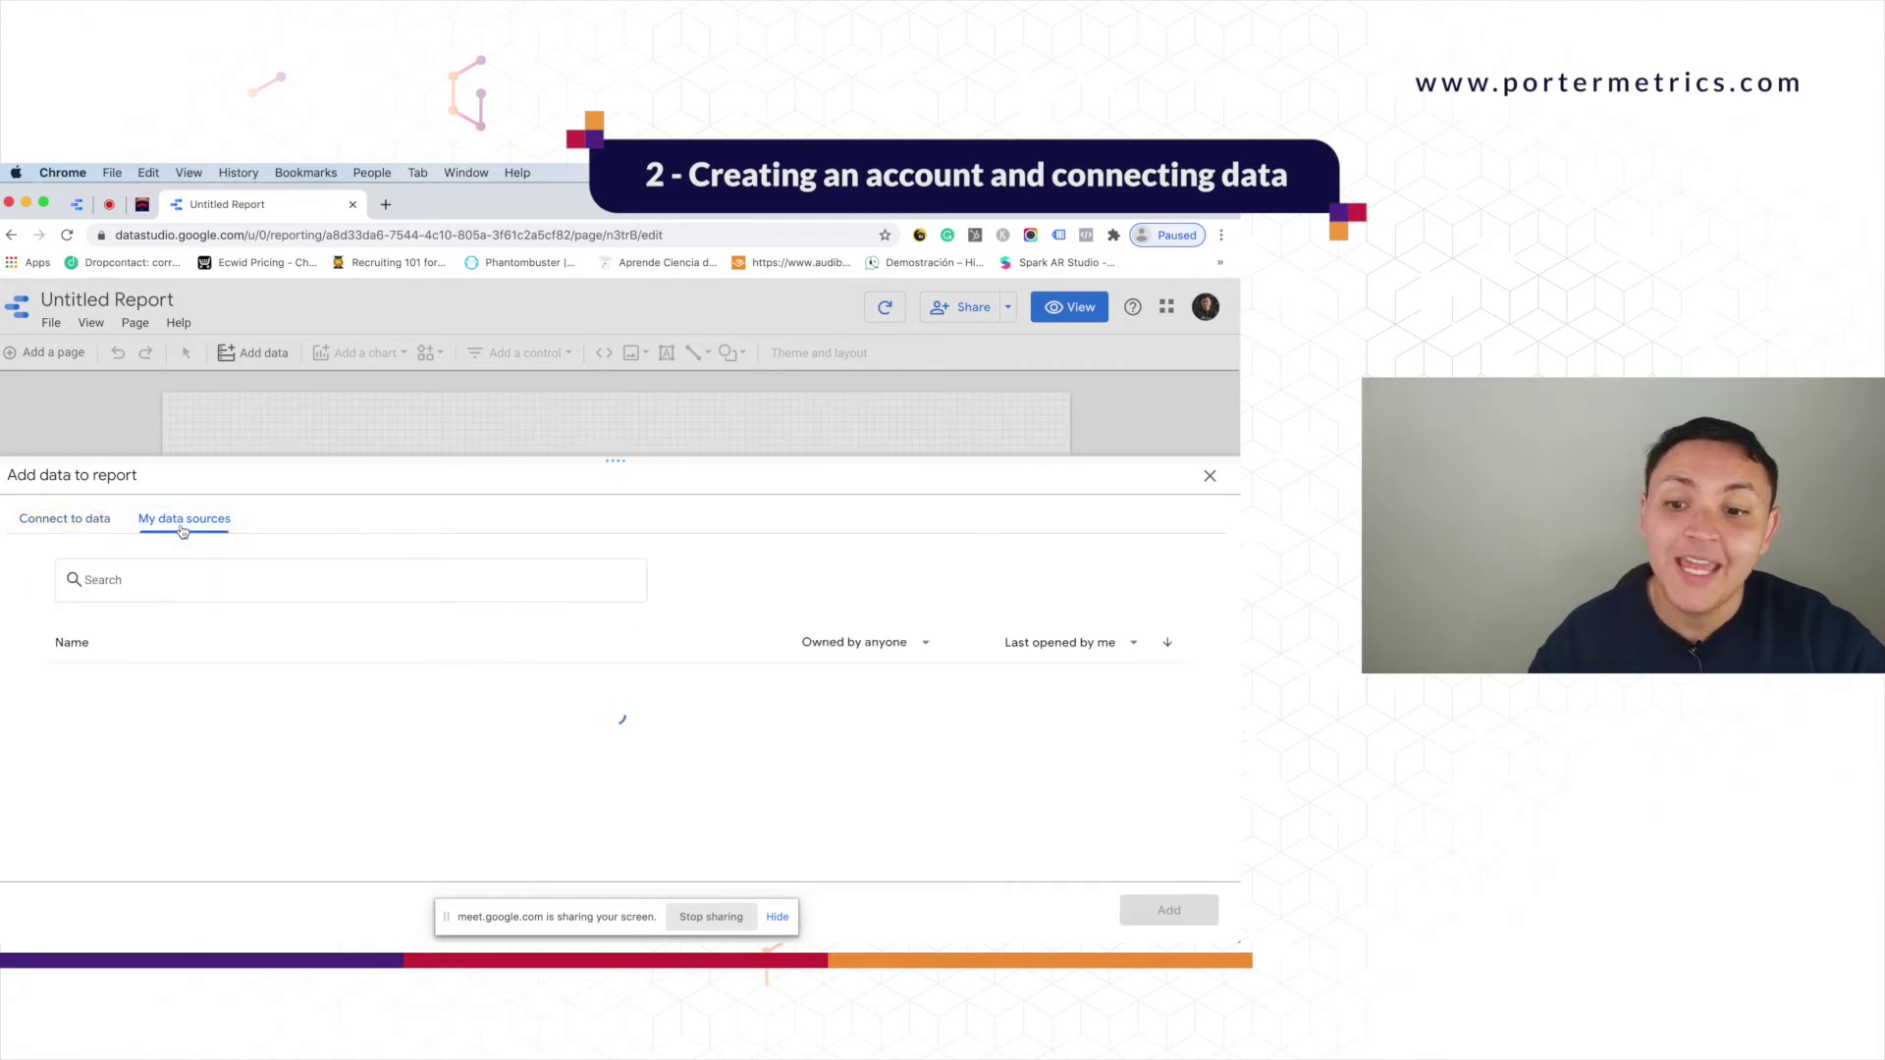
left_click(207, 579)
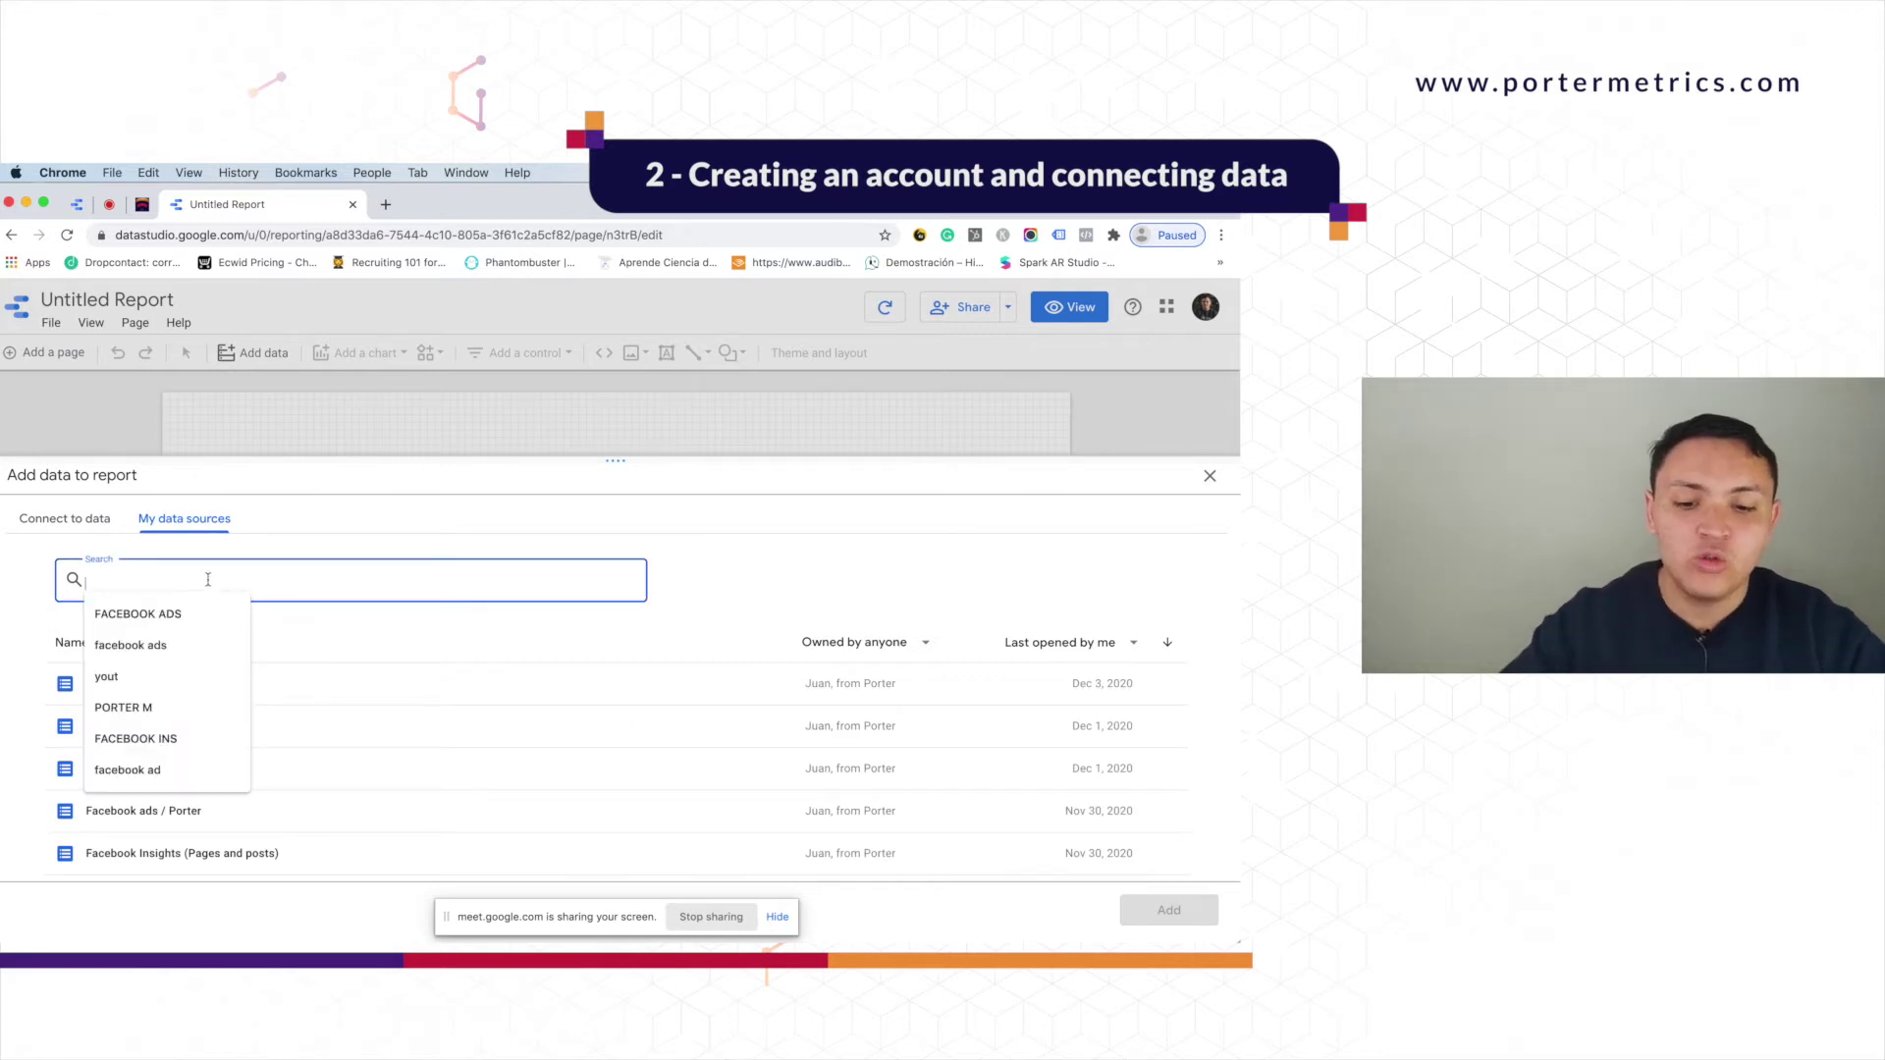
type("sample")
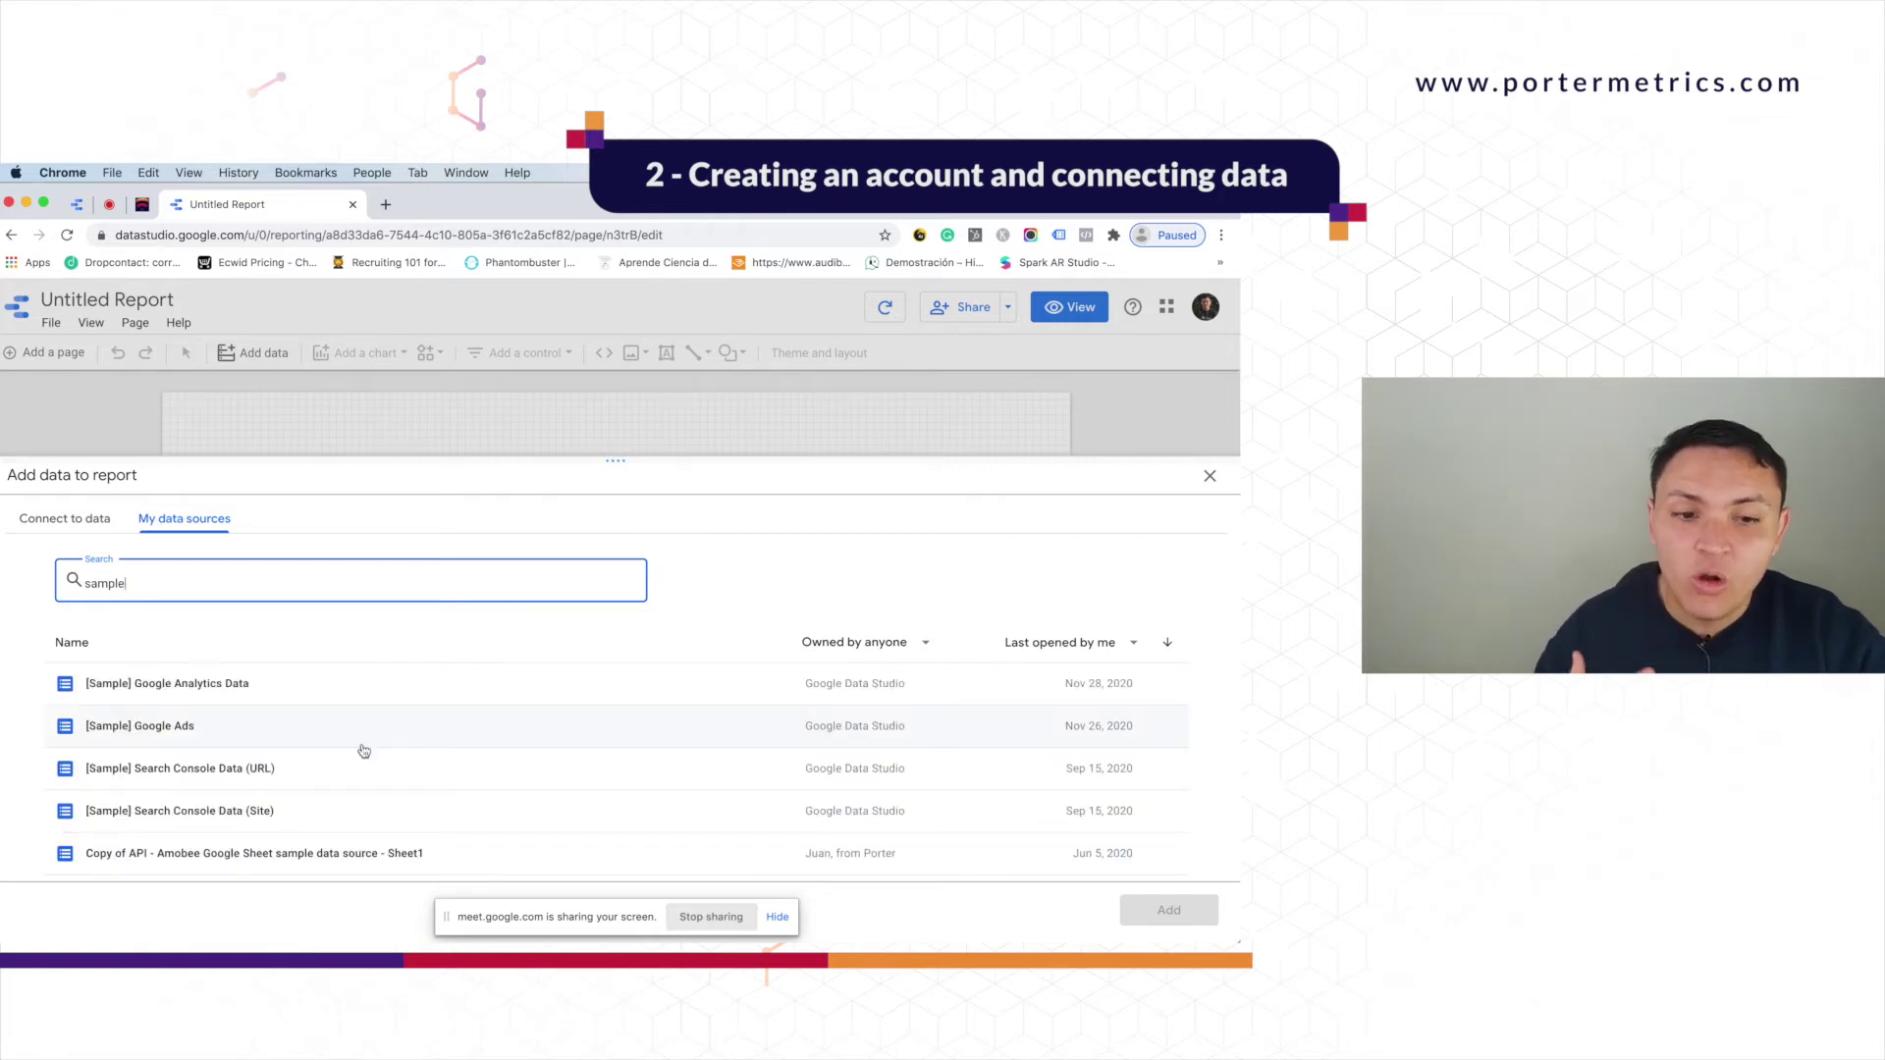
scroll(363, 751, "down", 3)
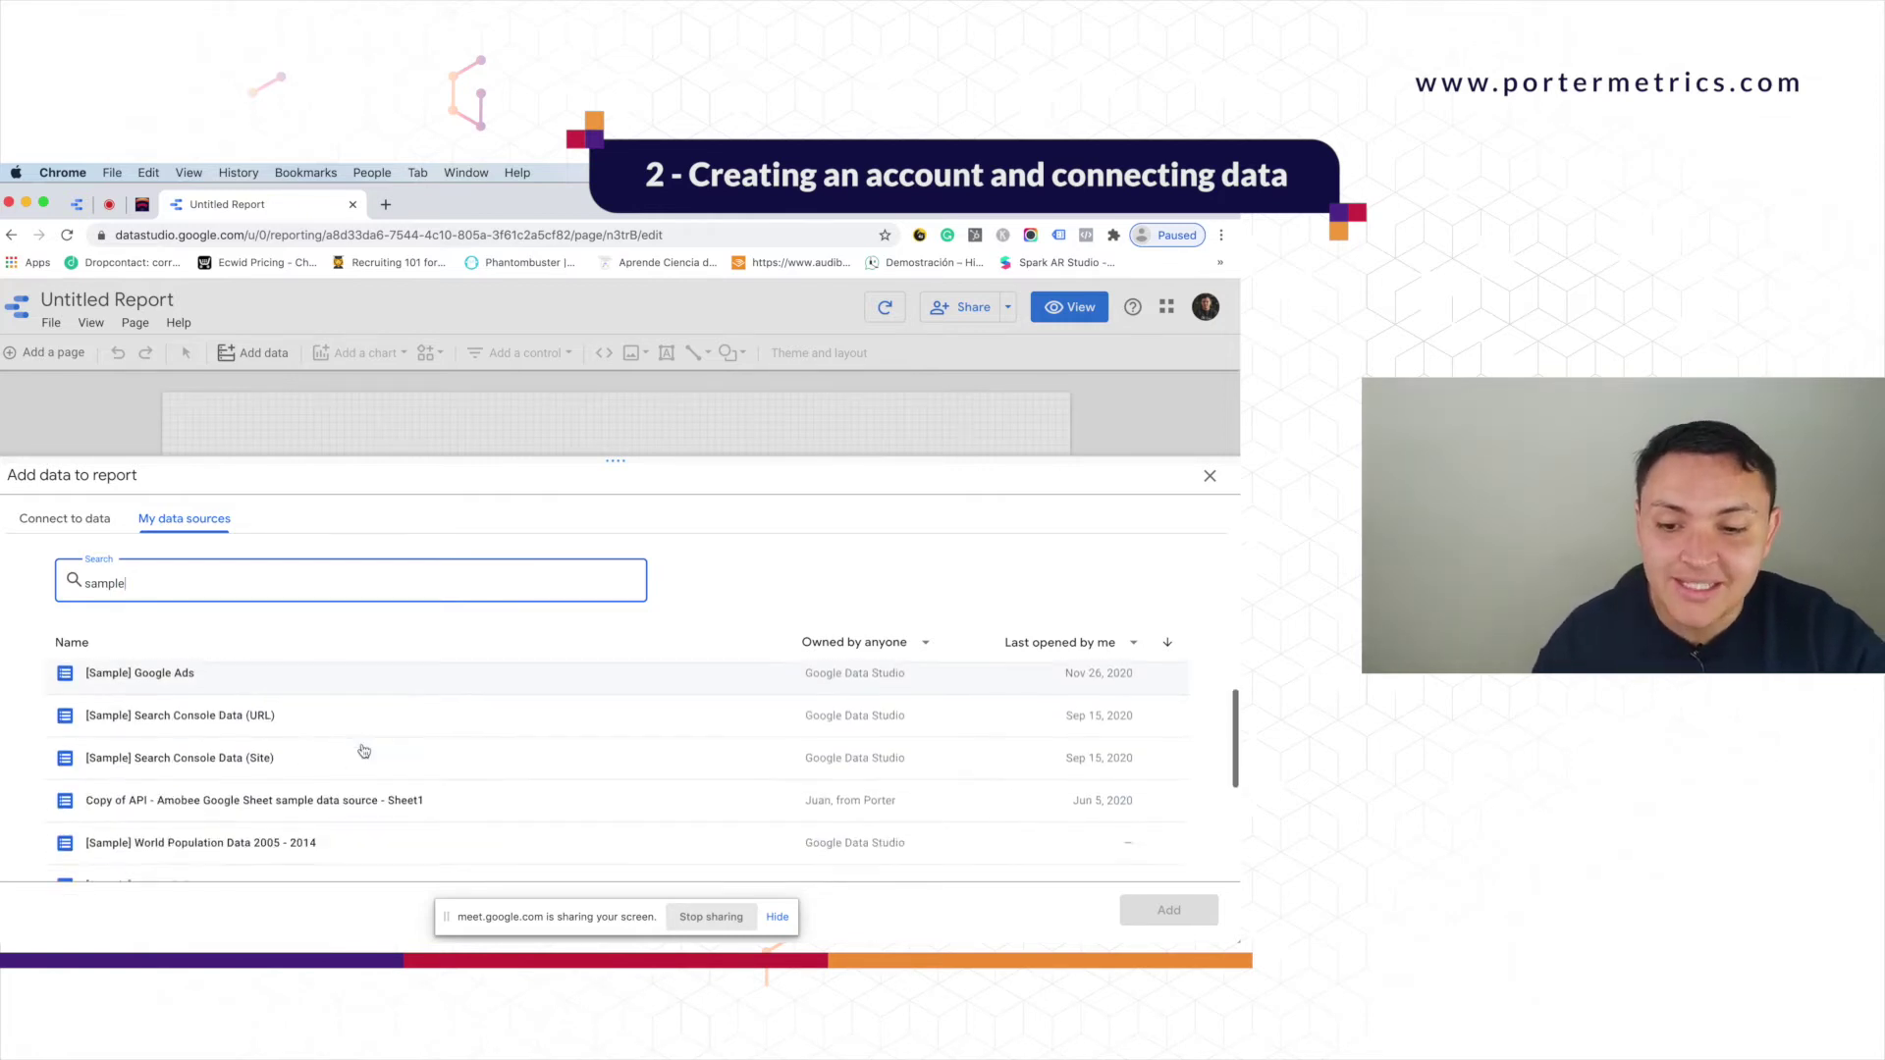
scroll(363, 751, "up", 3)
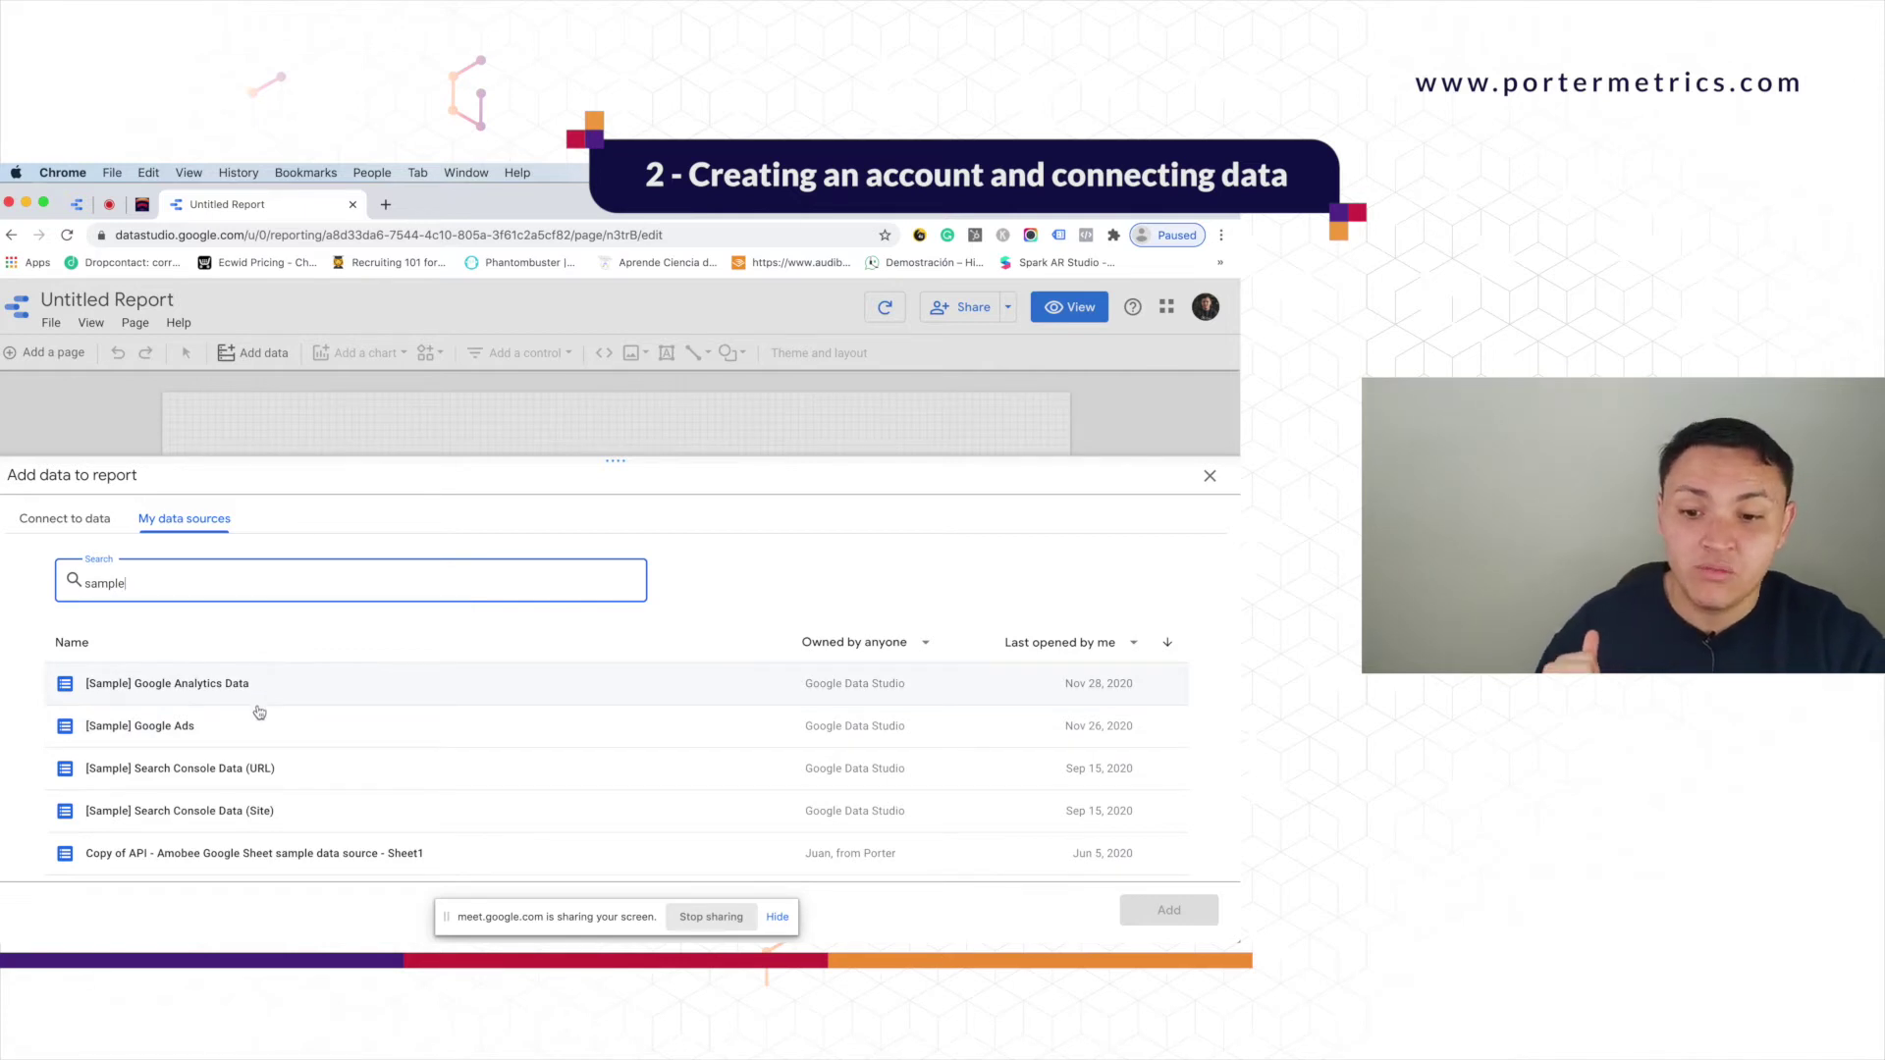
scroll(282, 764, "down", 1)
scroll(282, 764, "down", 1)
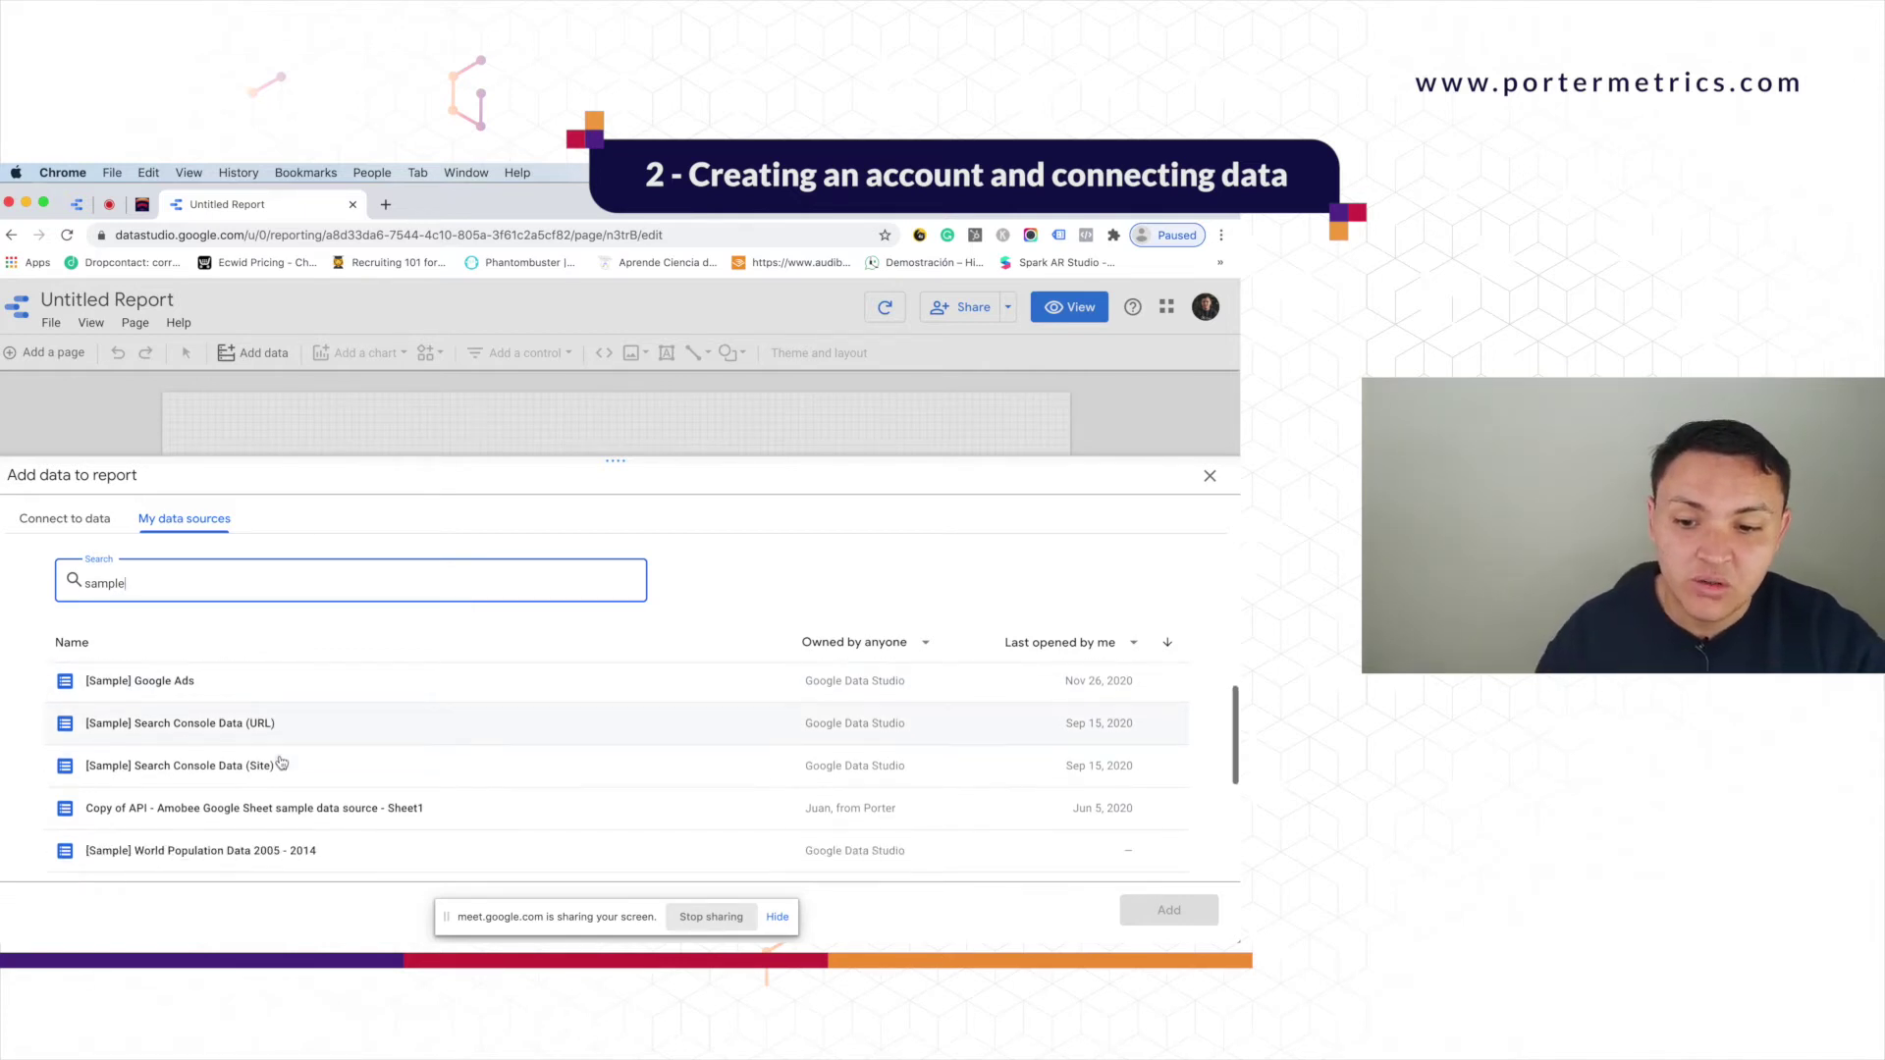
scroll(282, 762, "up", 1)
scroll(282, 764, "up", 1)
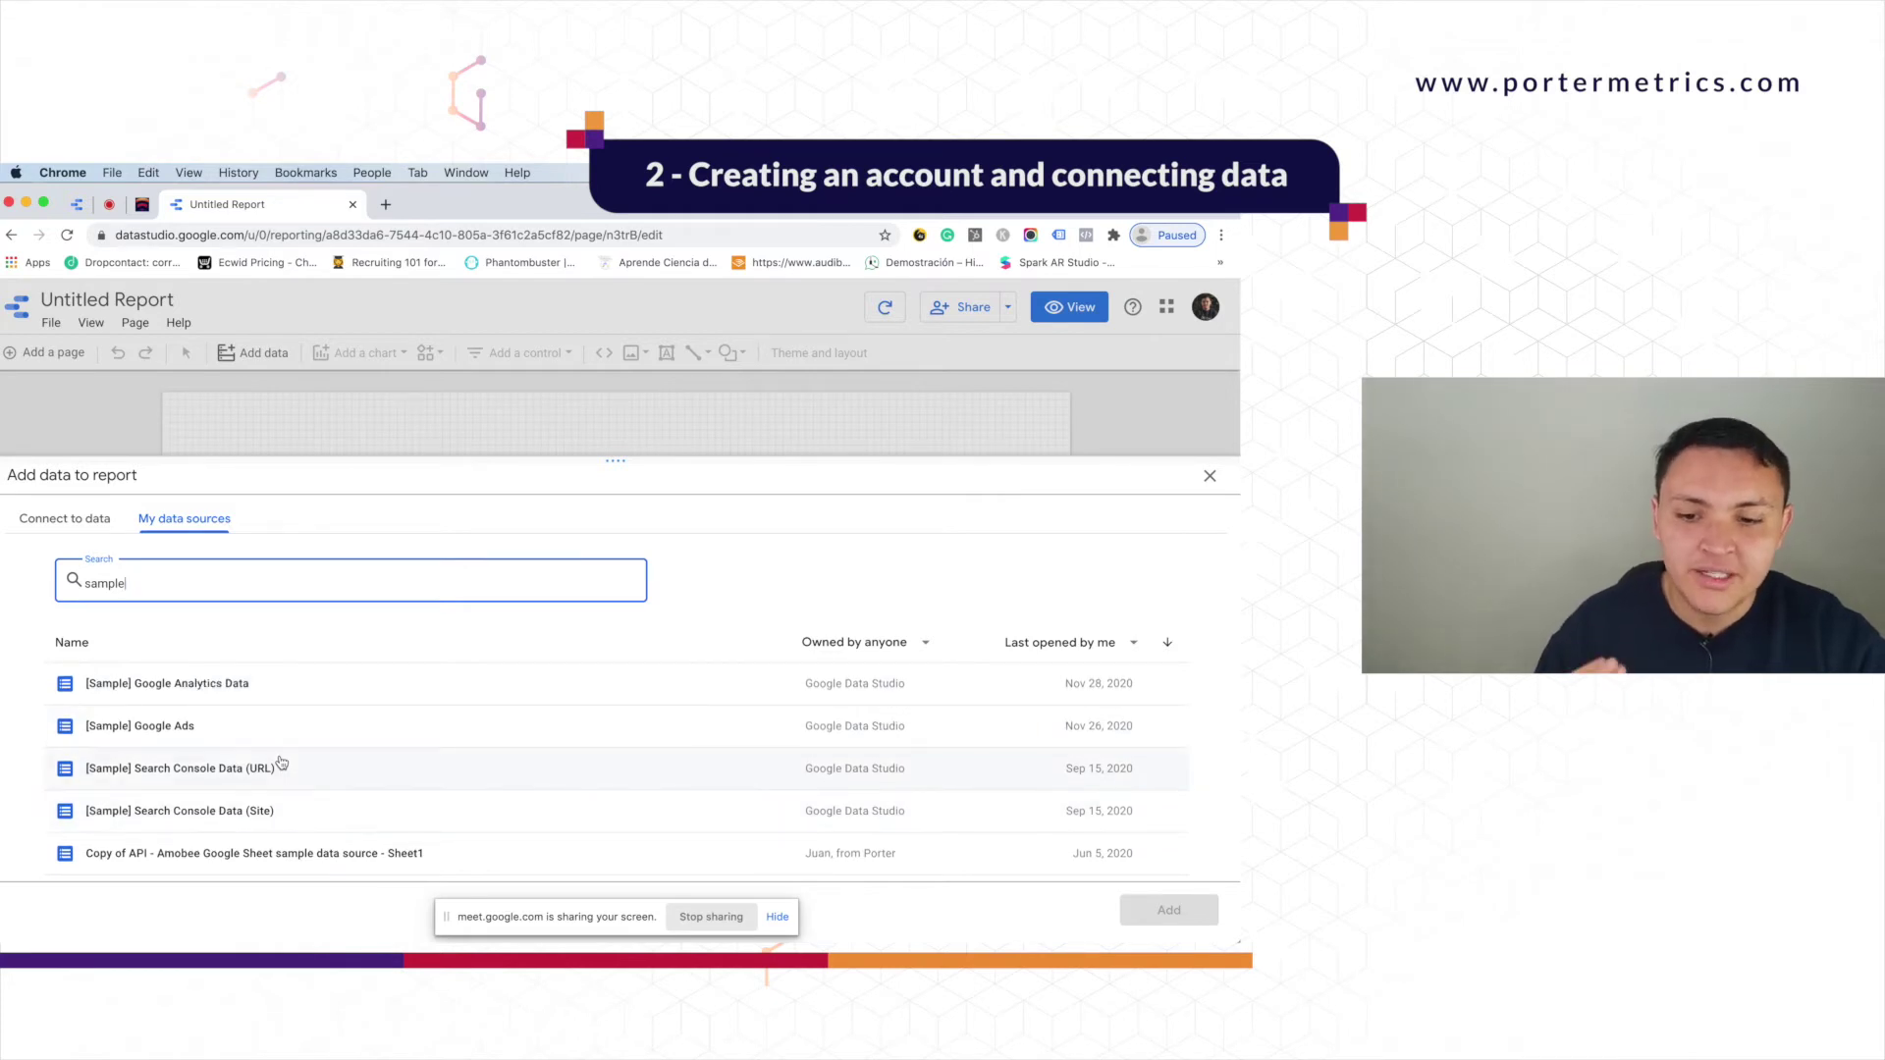
left_click(169, 691)
left_click(1166, 911)
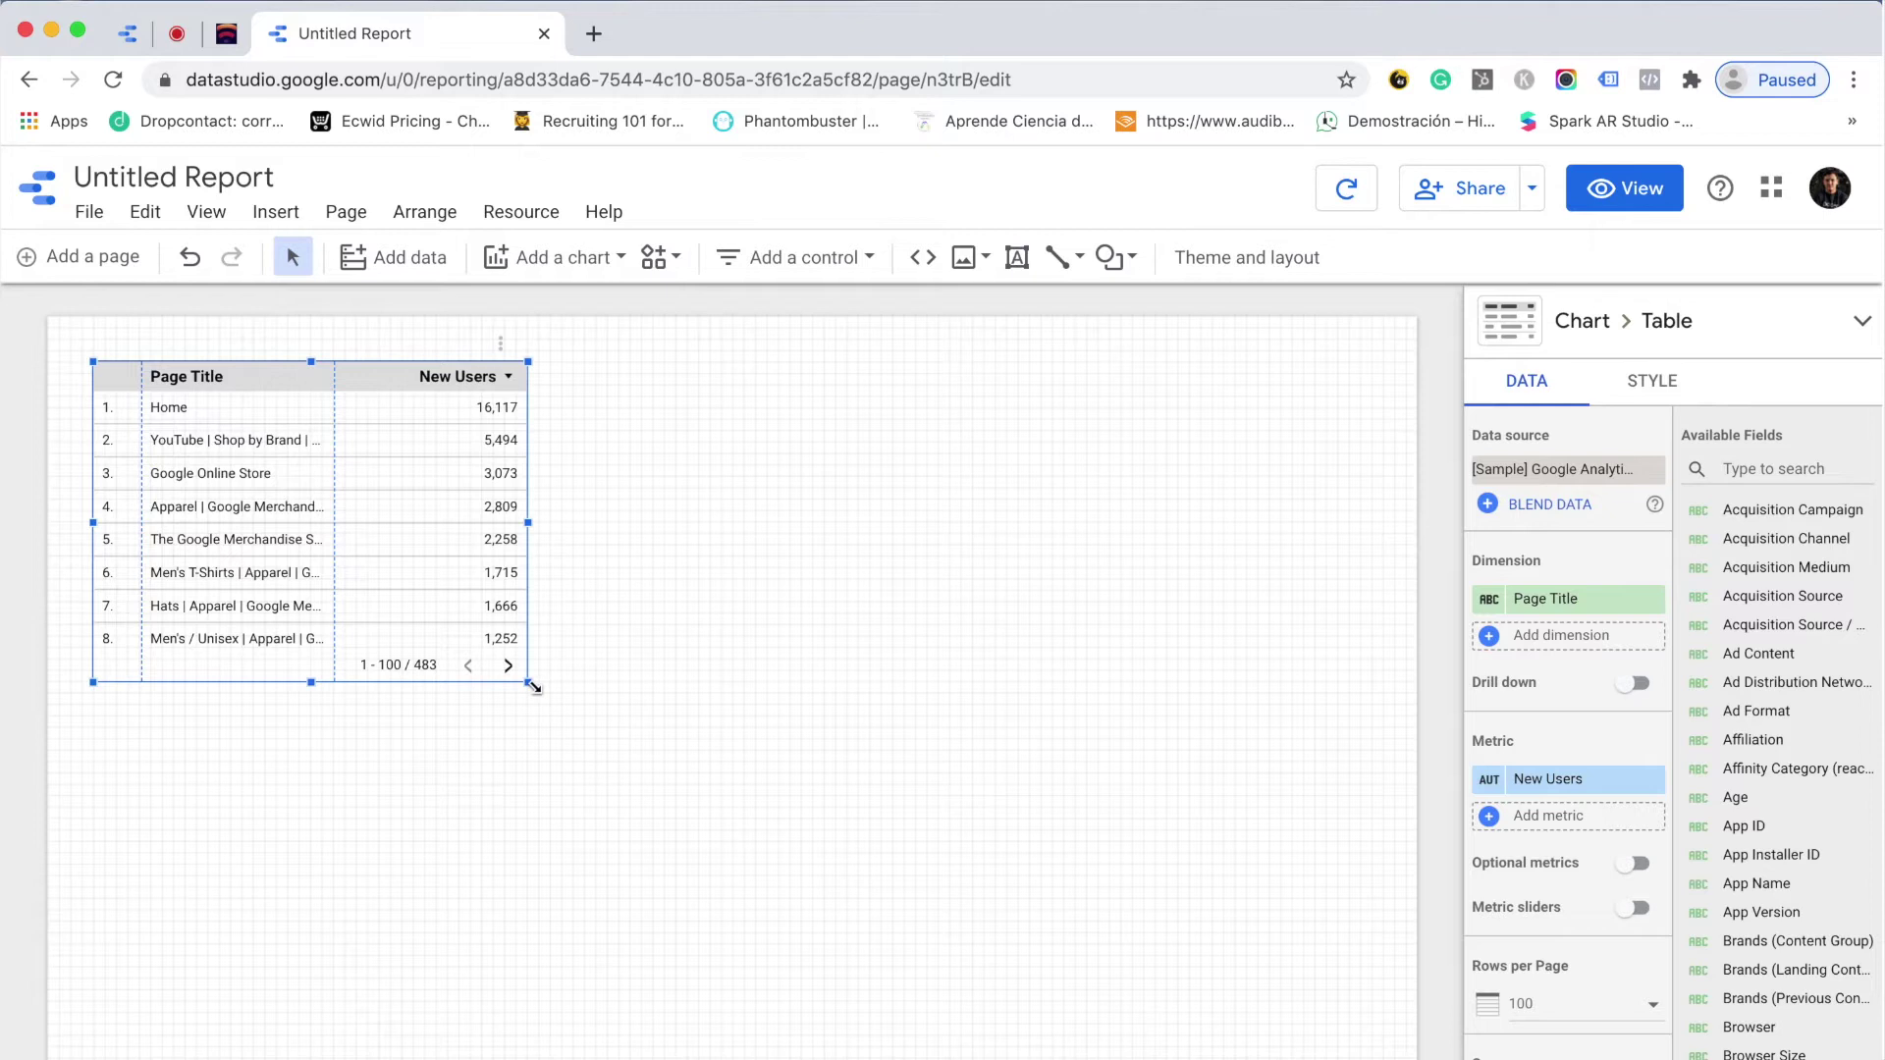
left_click_drag(533, 687, 892, 849)
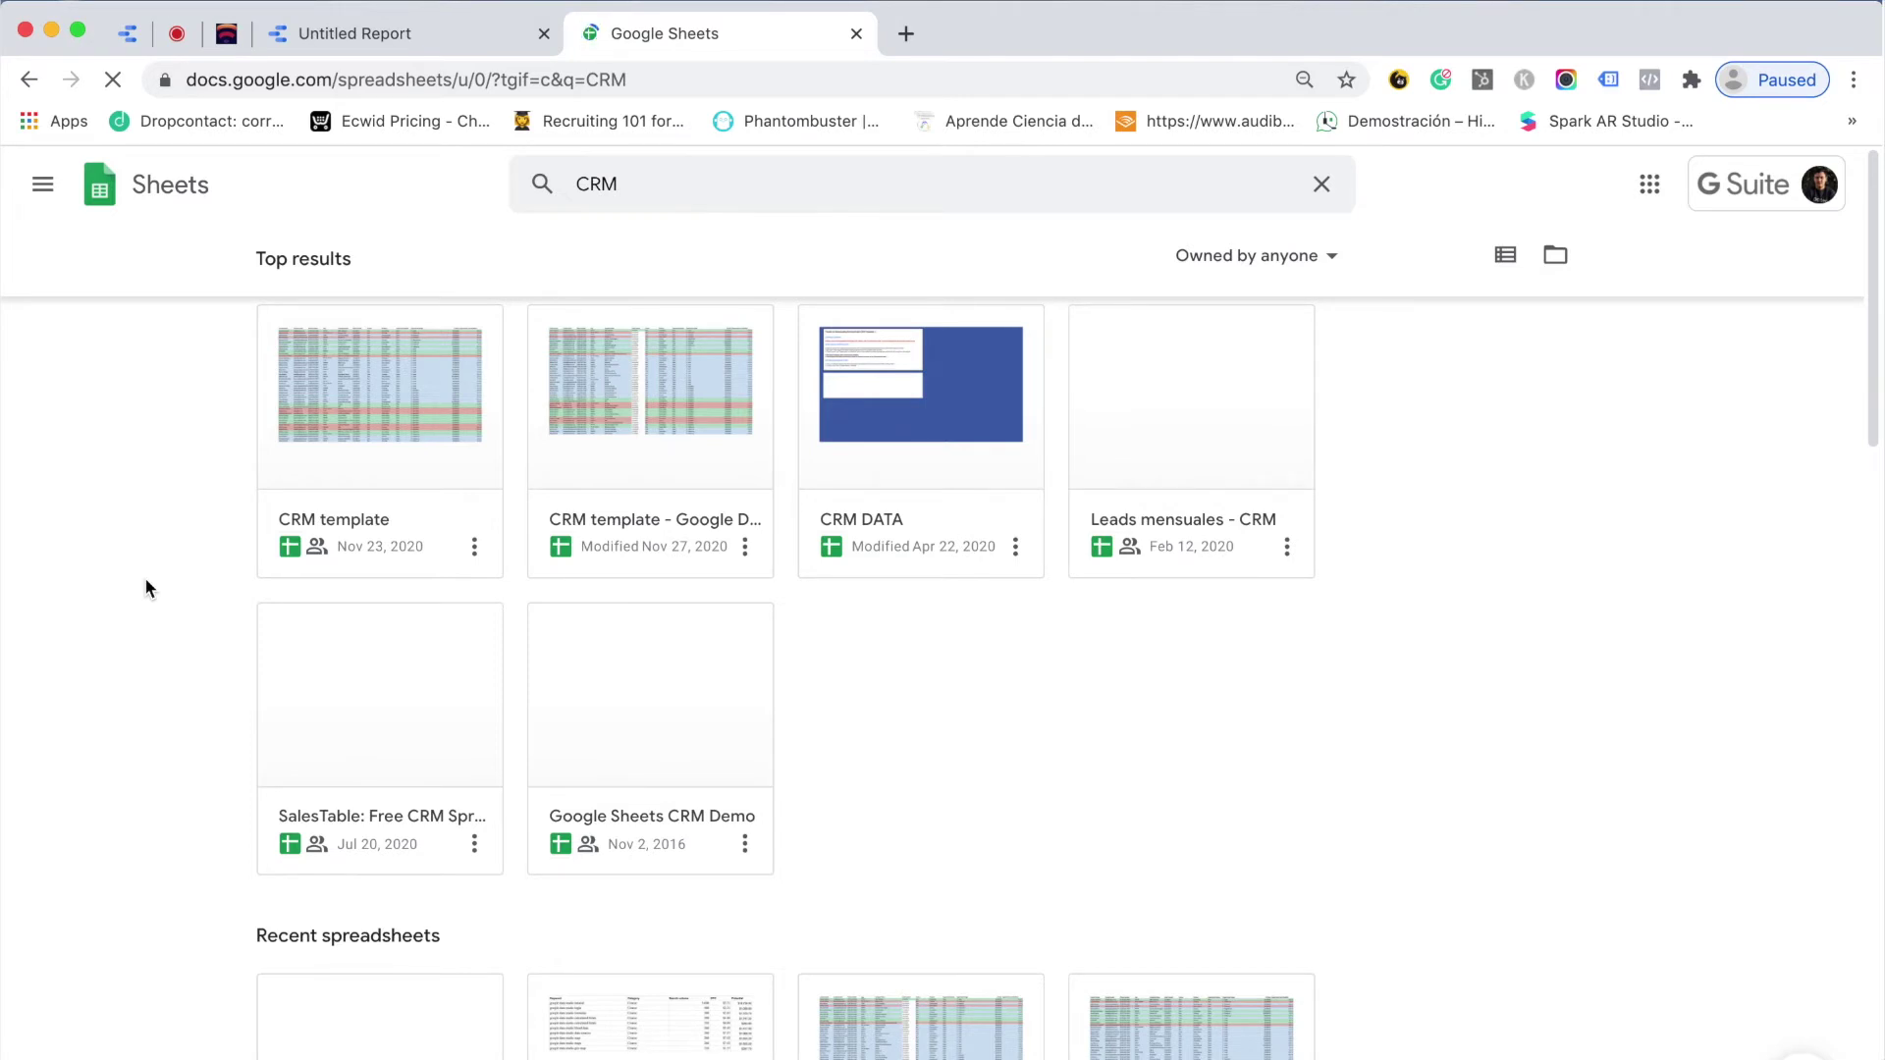
Step: Open the CRM template spreadsheet in Google Sheets and examine the first record's contact, city and company fields
left_click(371, 431)
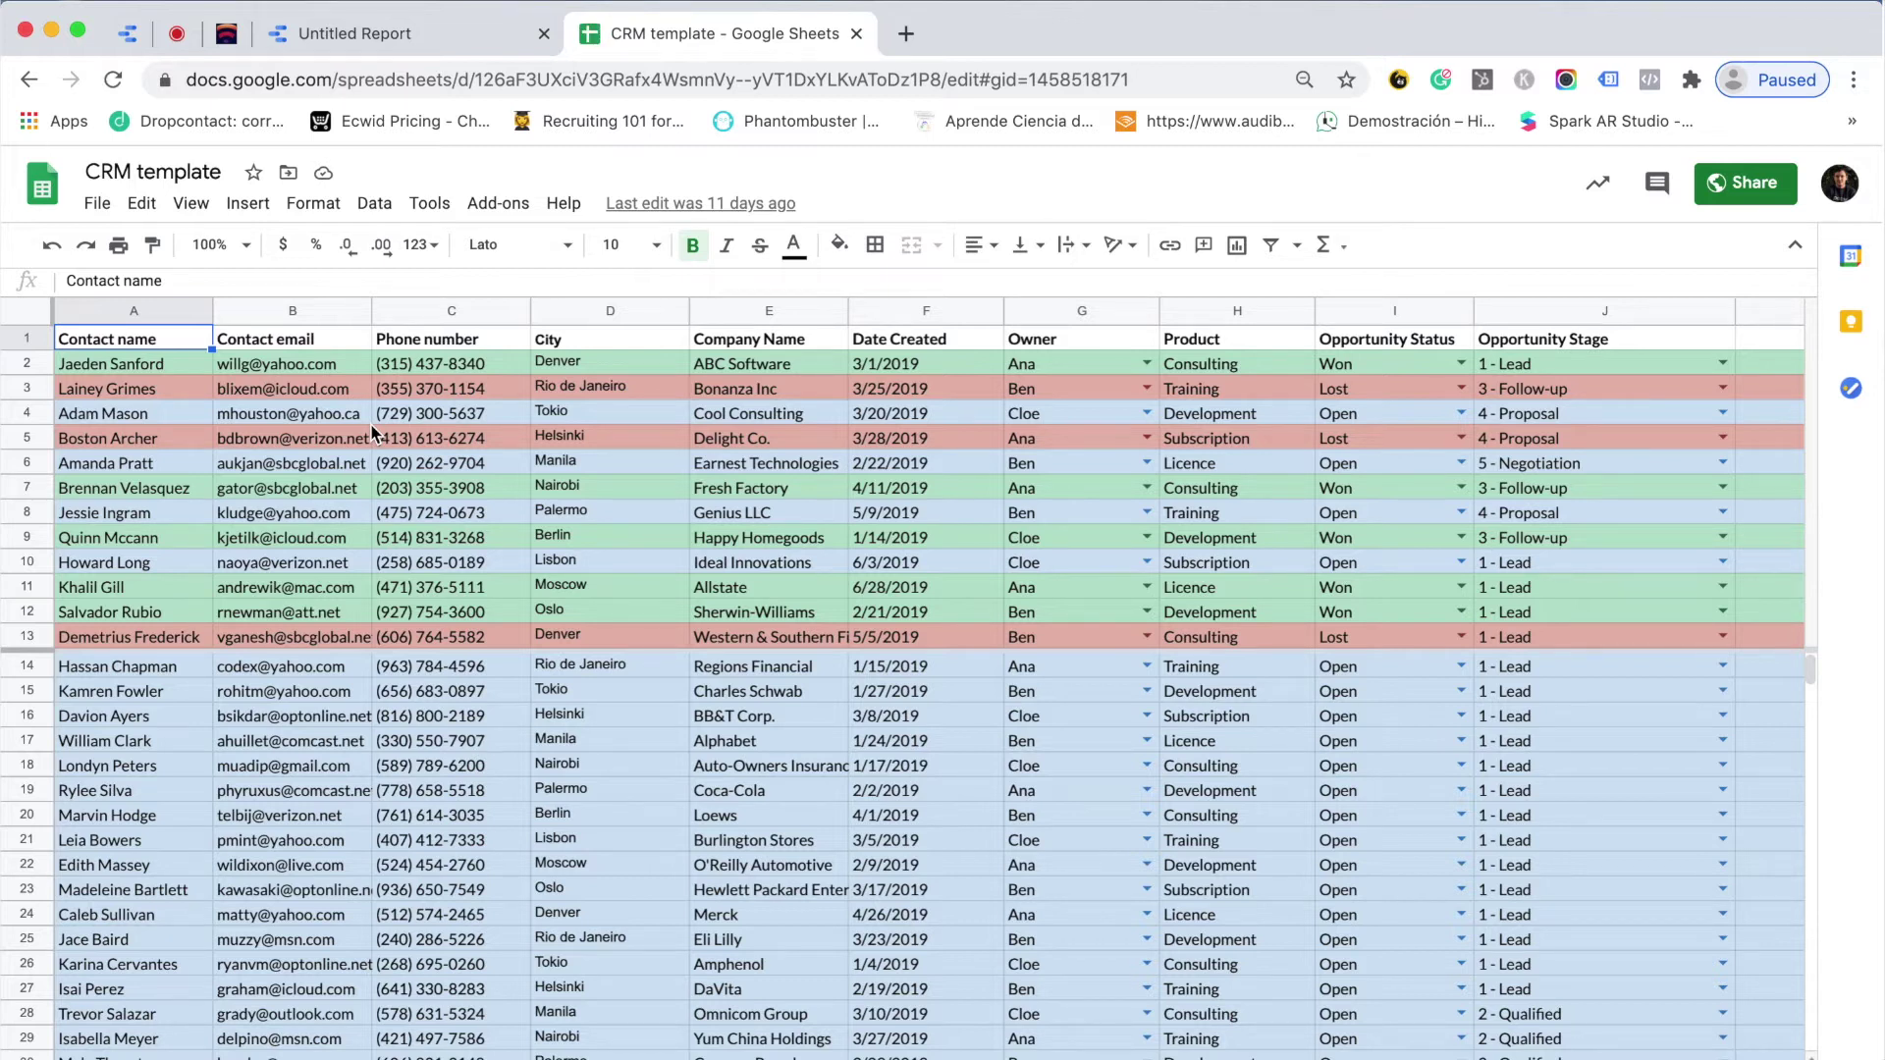
left_click(364, 438)
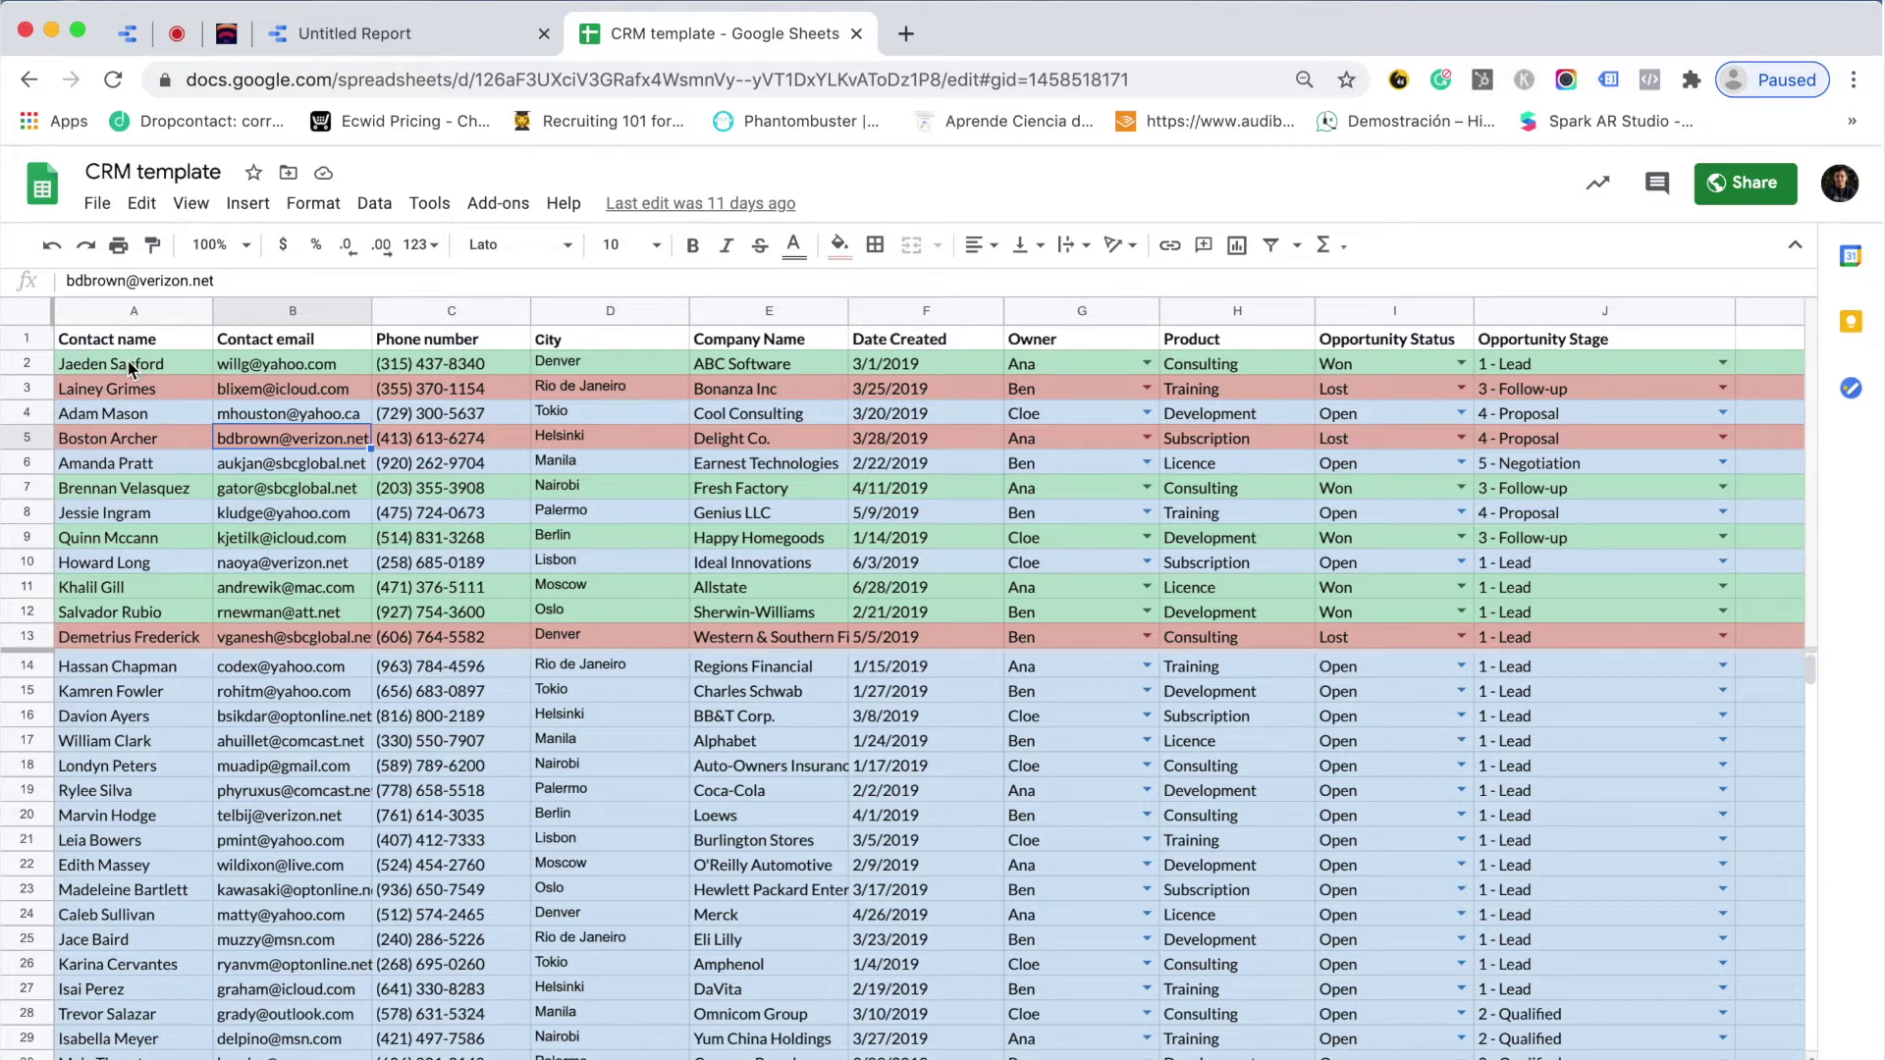
left_click(286, 366)
left_click(447, 363)
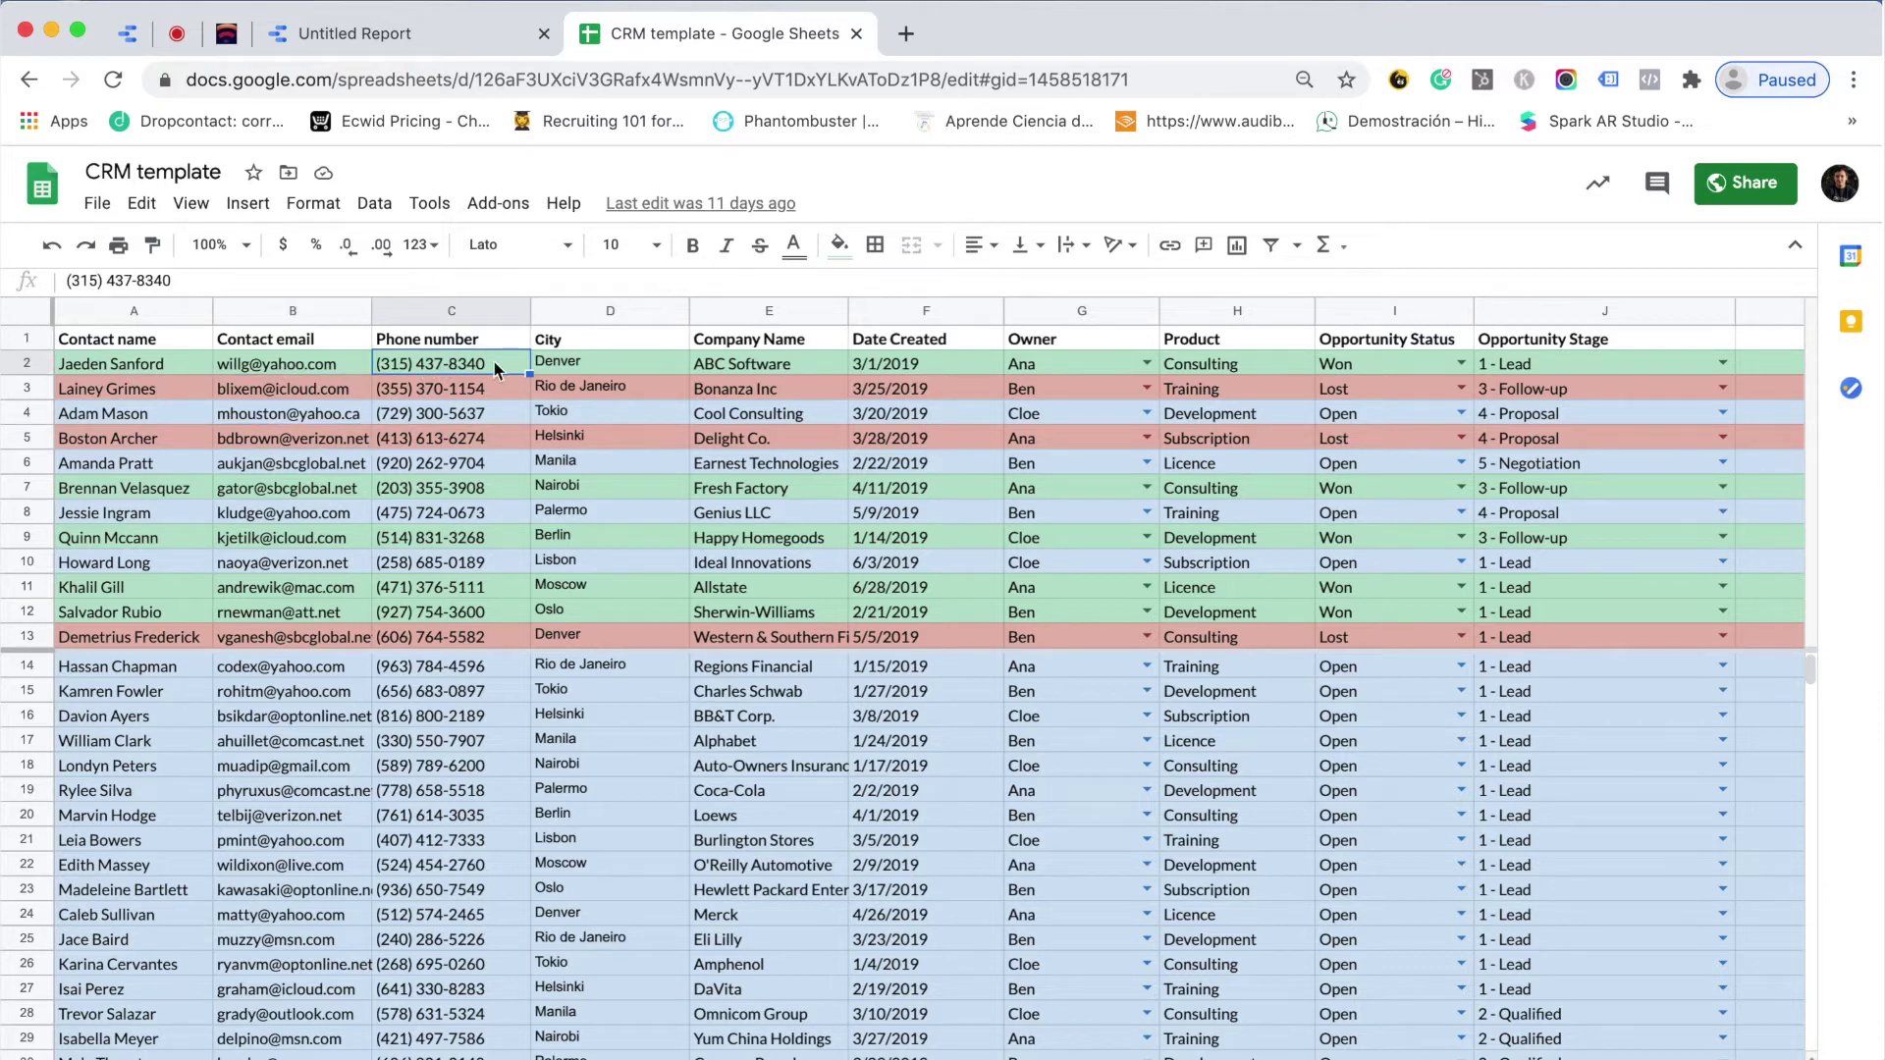
left_click(560, 355)
left_click(739, 374)
Step: Examine the first record's opportunity stage, dollar value and last-modified date columns in the CRM template
scroll(742, 383, "right", 5)
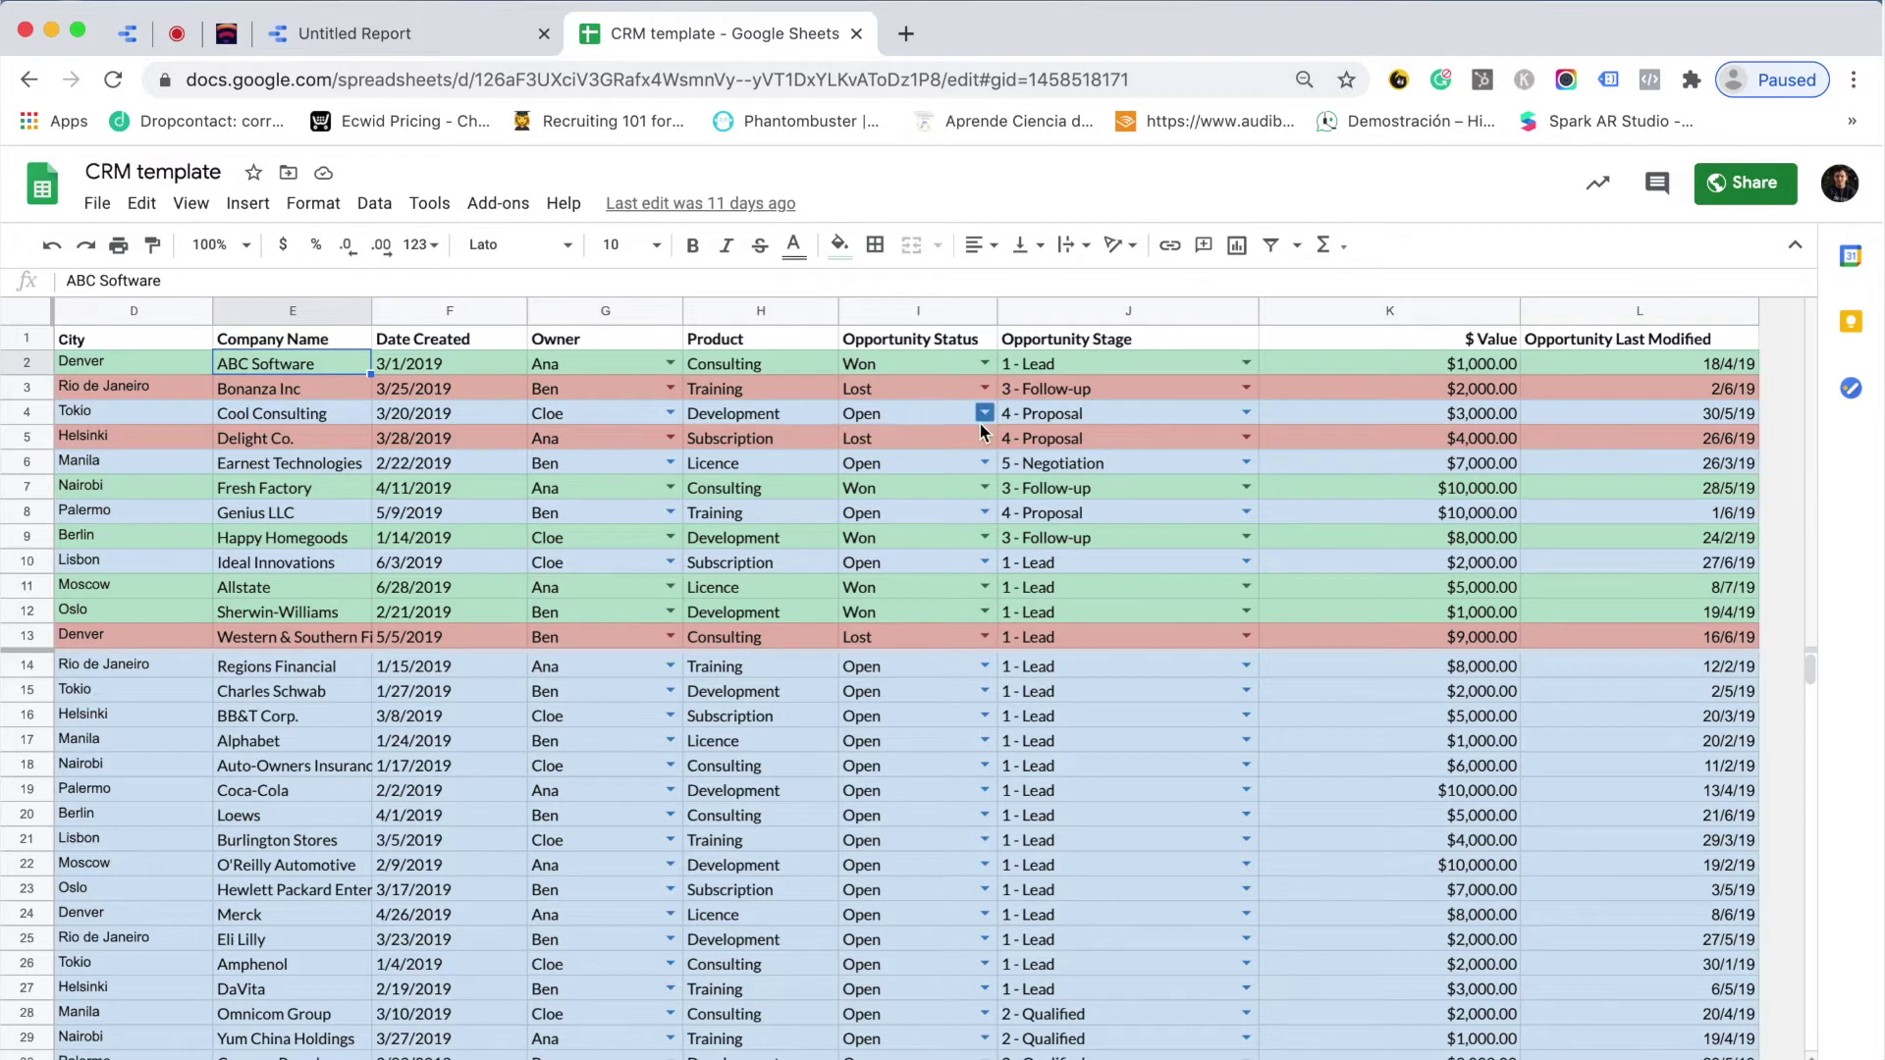
left_click(1082, 366)
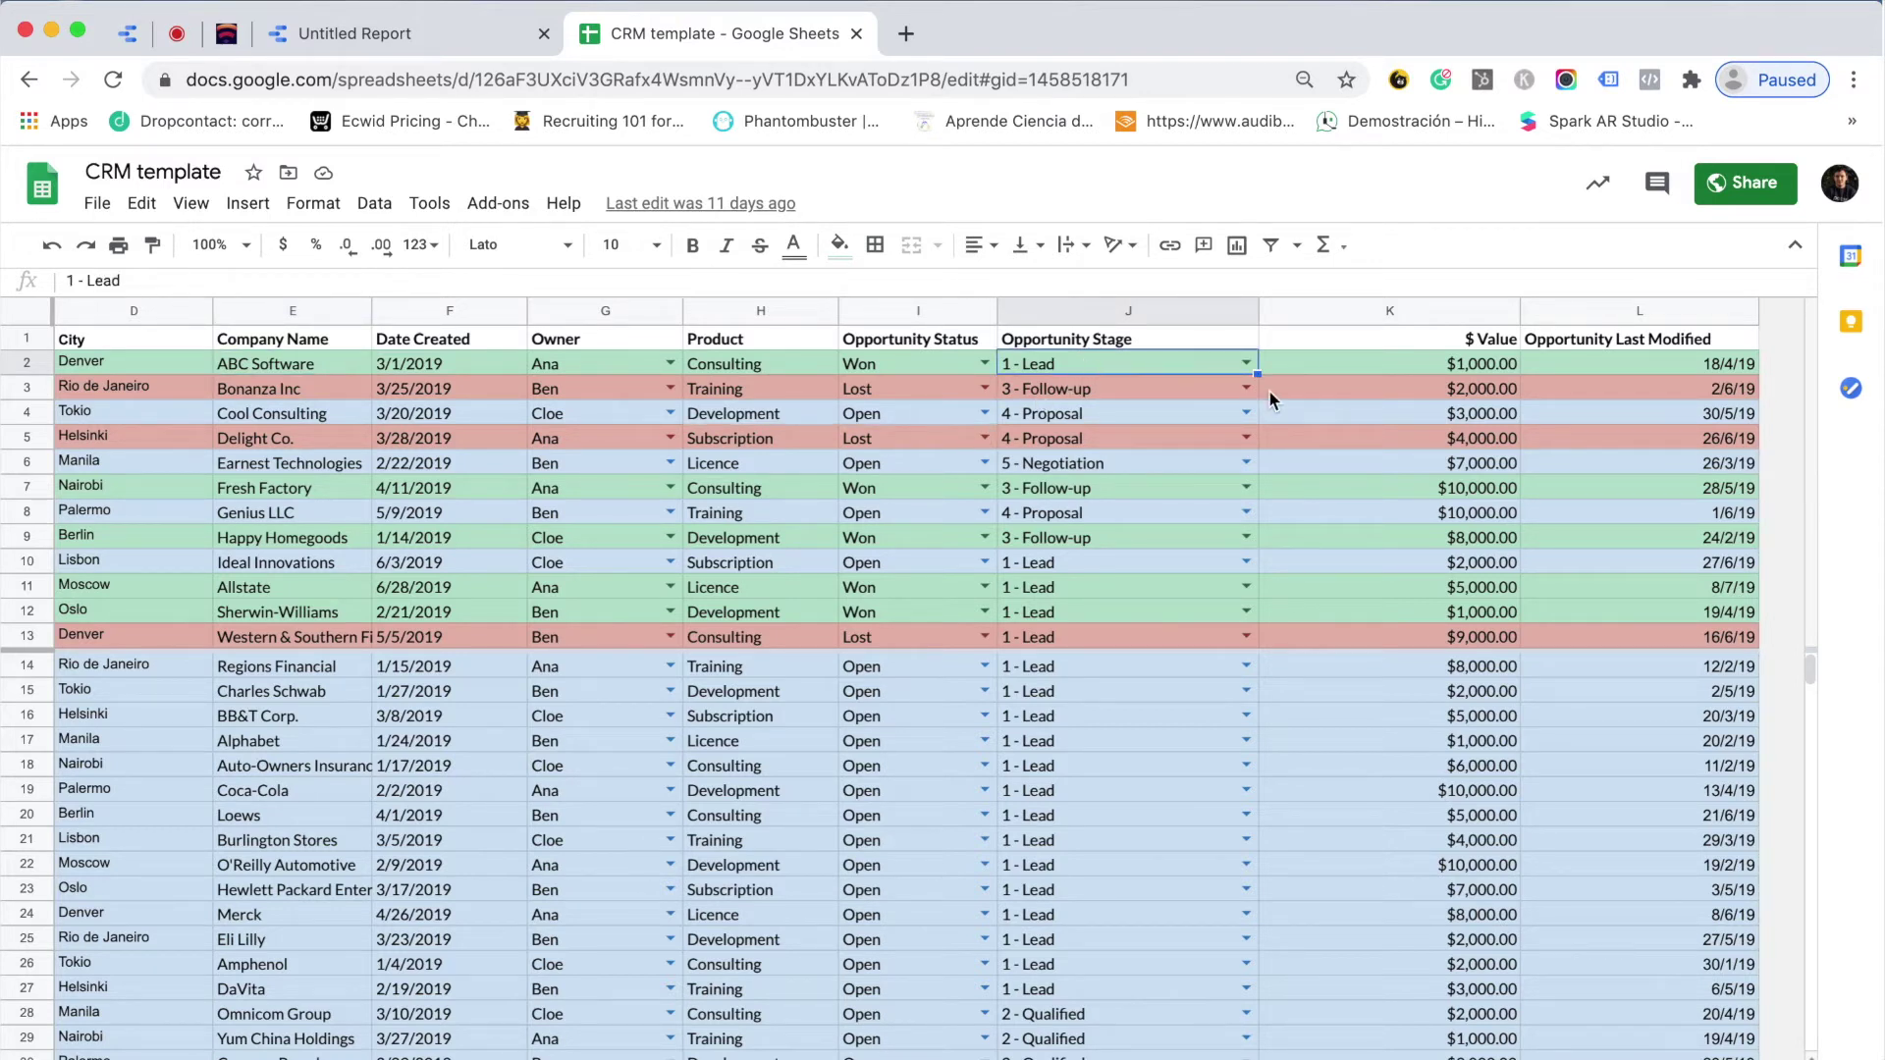
left_click(1413, 365)
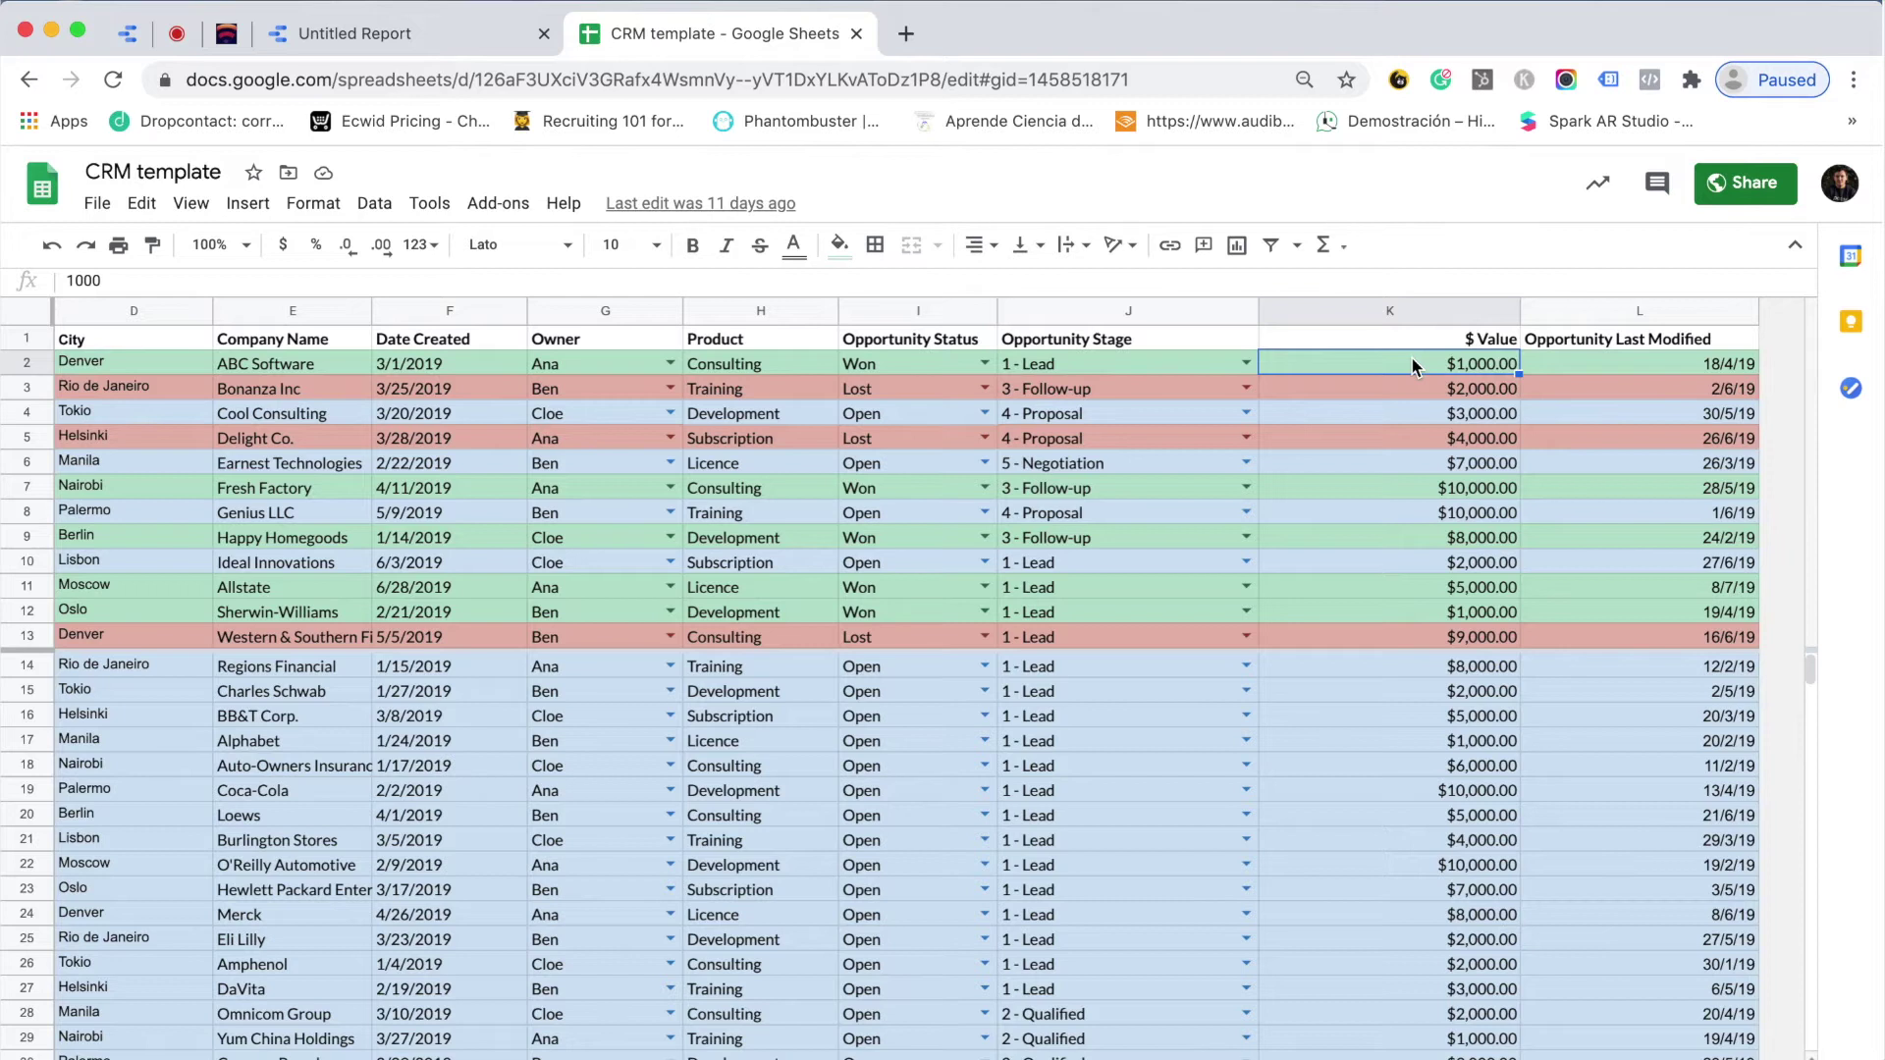
scroll(1036, 432, "left", 5)
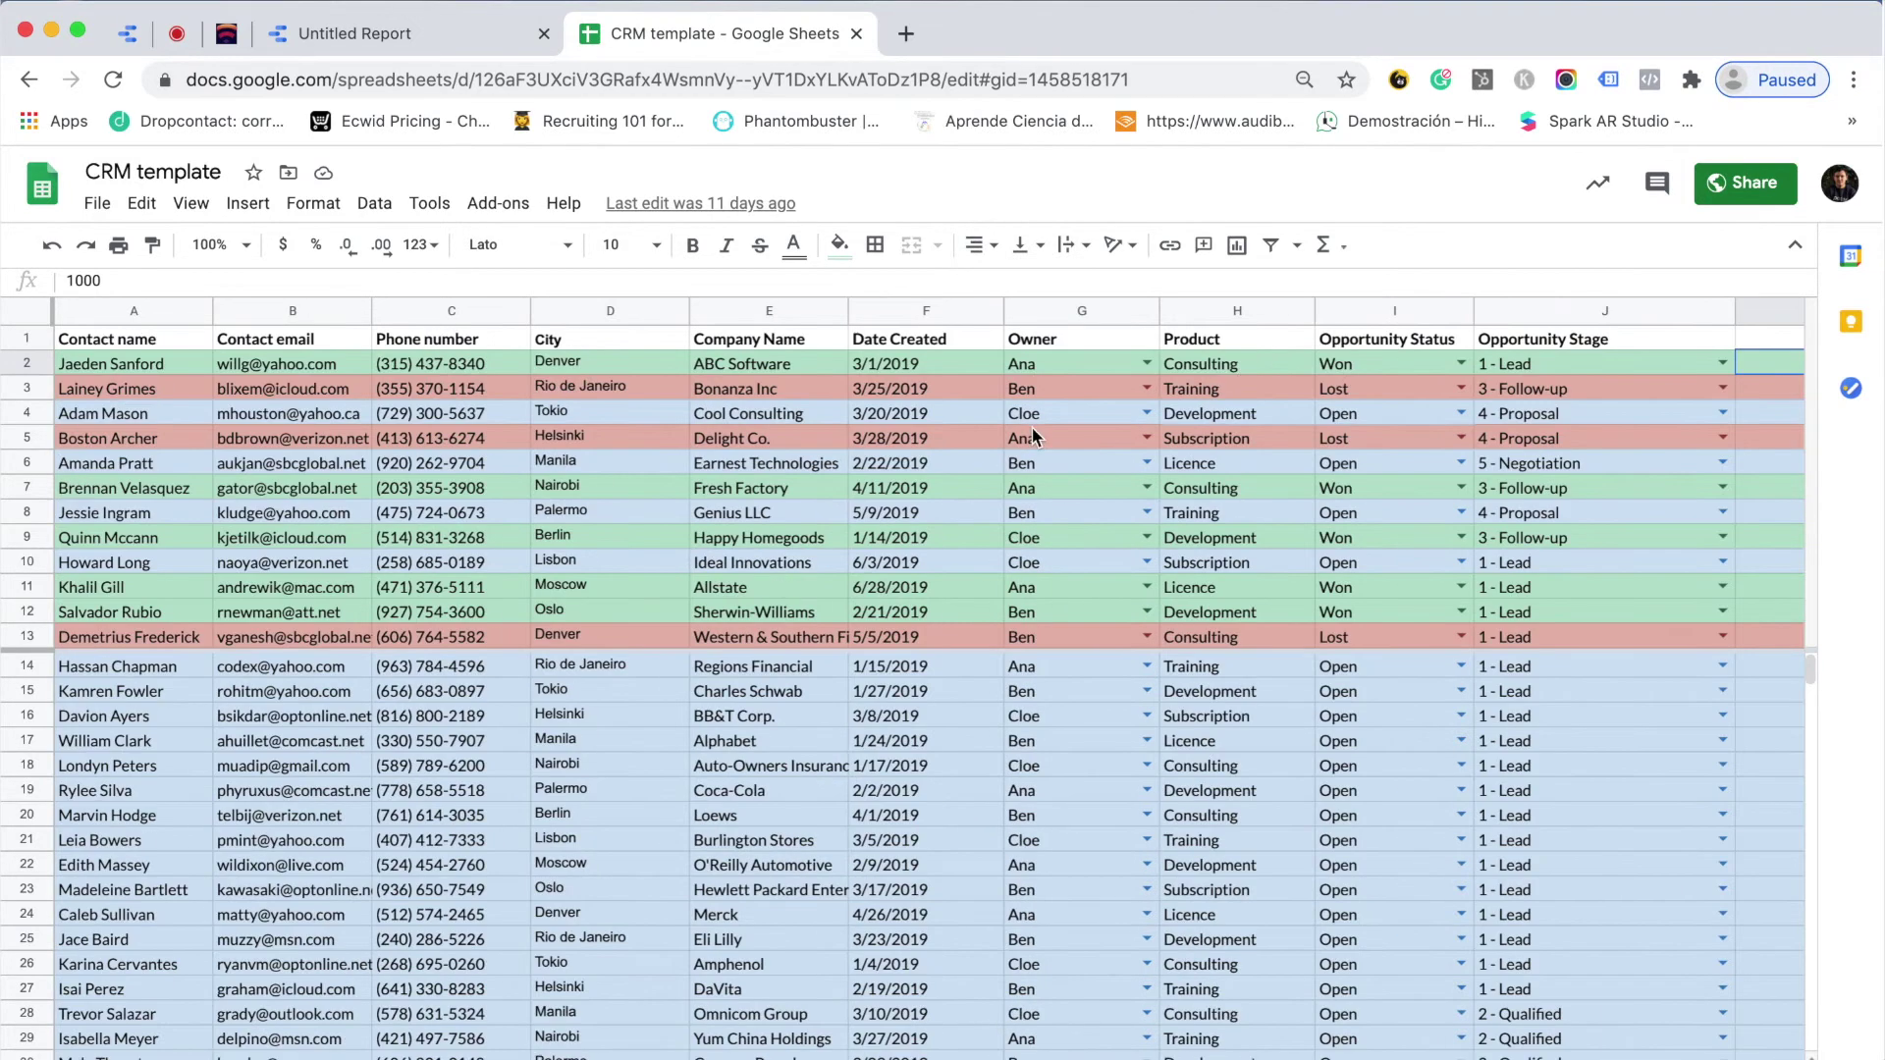
scroll(609, 382, "right", 5)
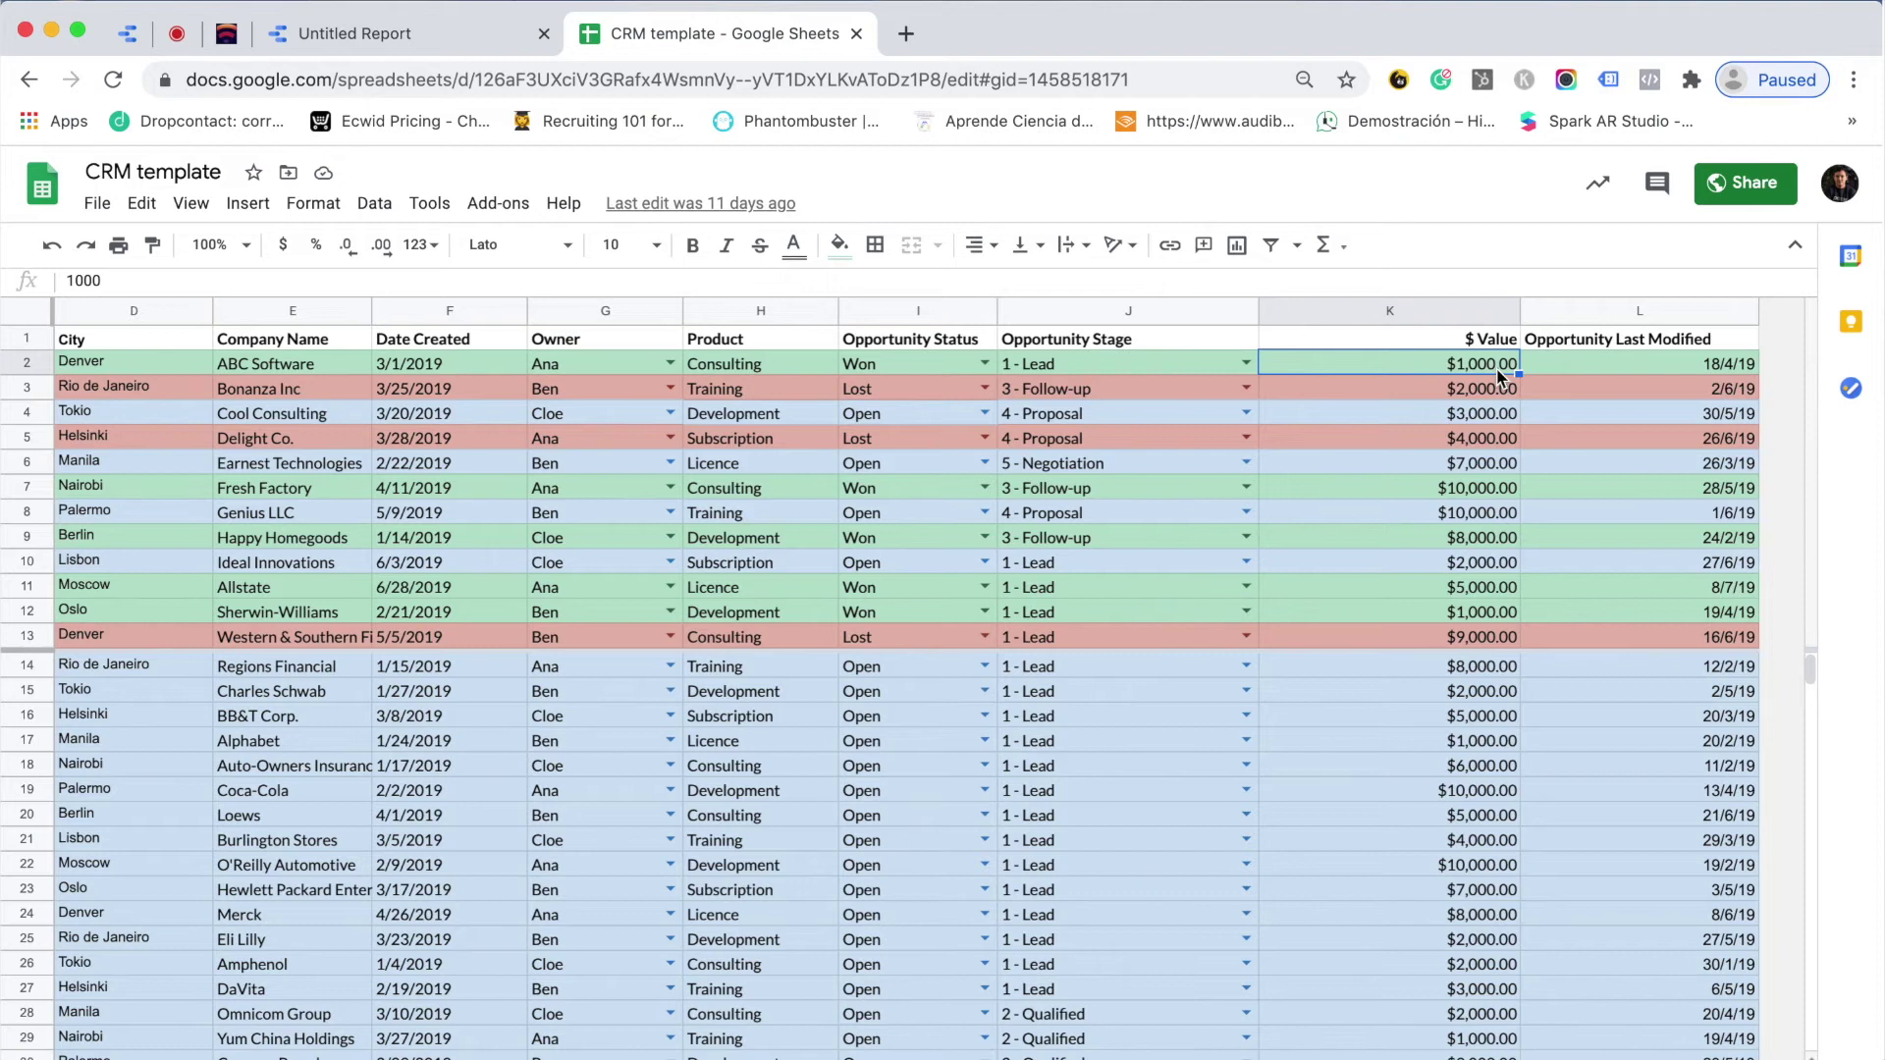
left_click(1635, 365)
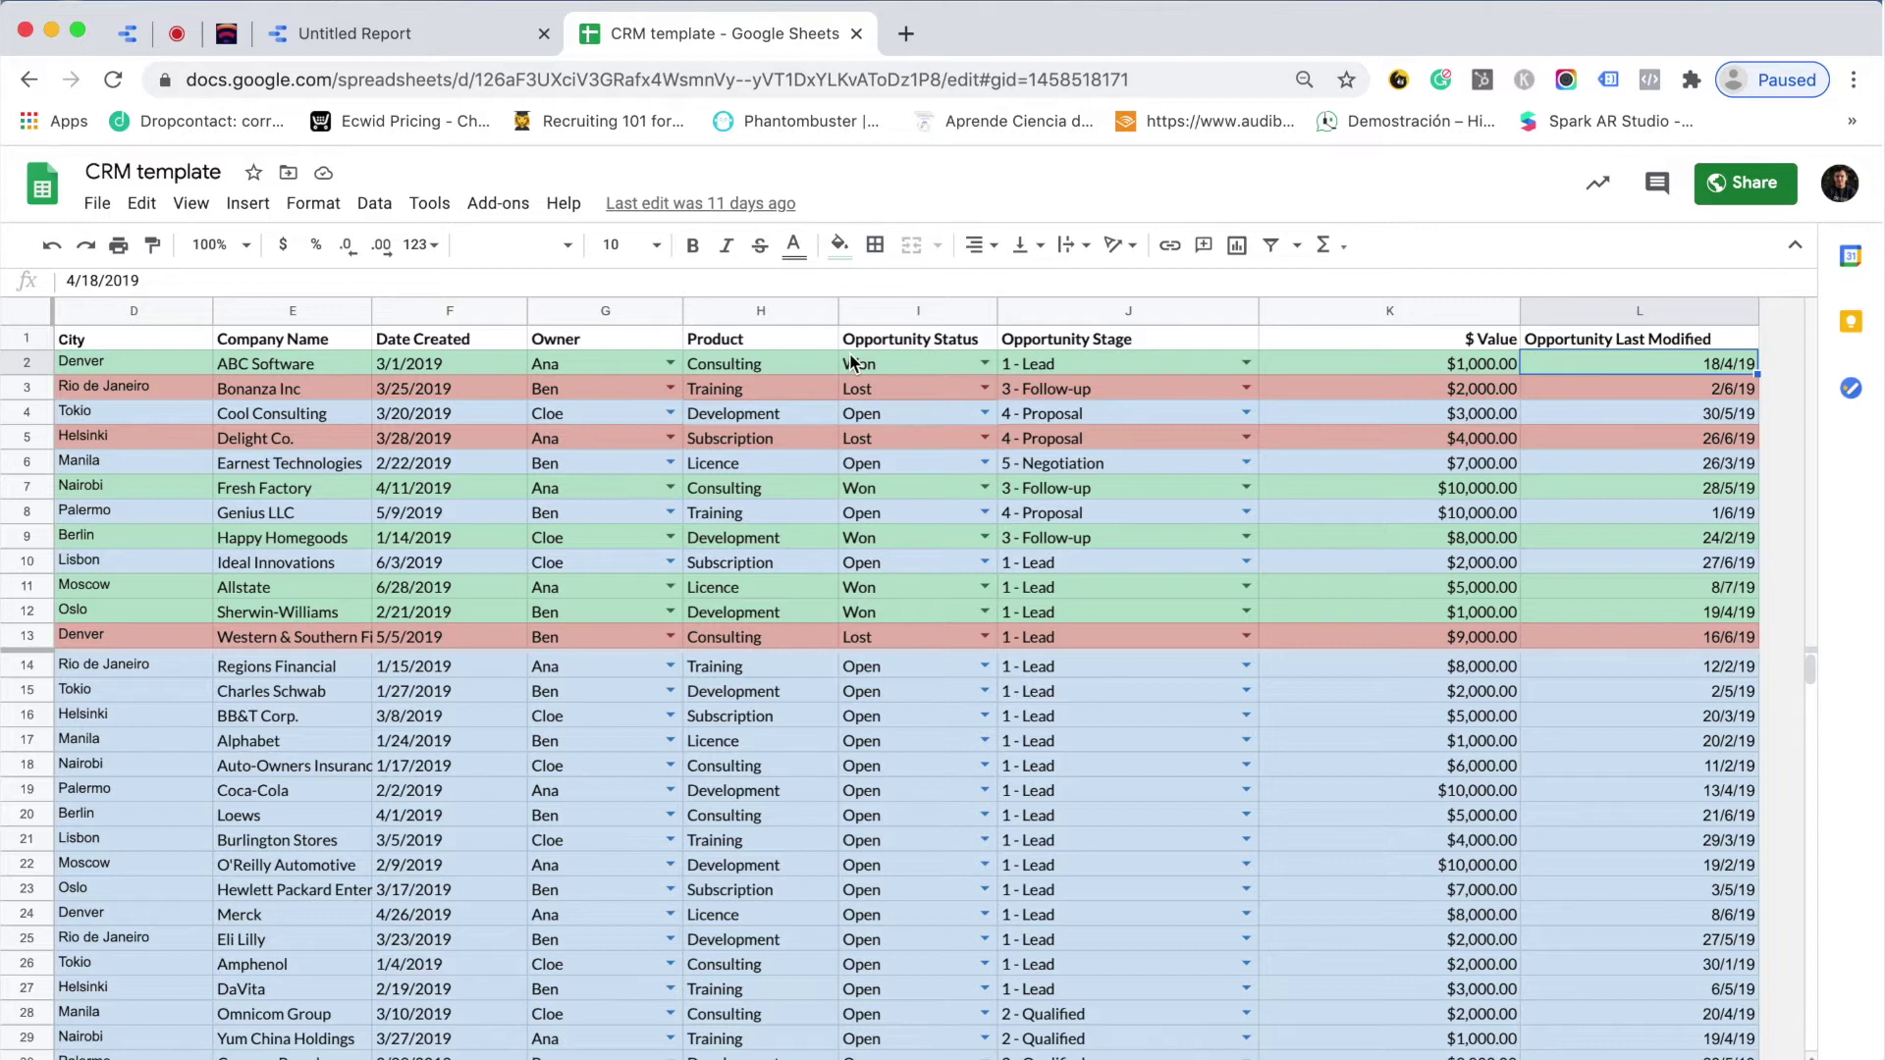
Step: Return to the report's added data sources, start adding a Google Sheets source, and choose the Deals worksheet of the CRM template spreadsheet
key("ctrl+shift+Tab")
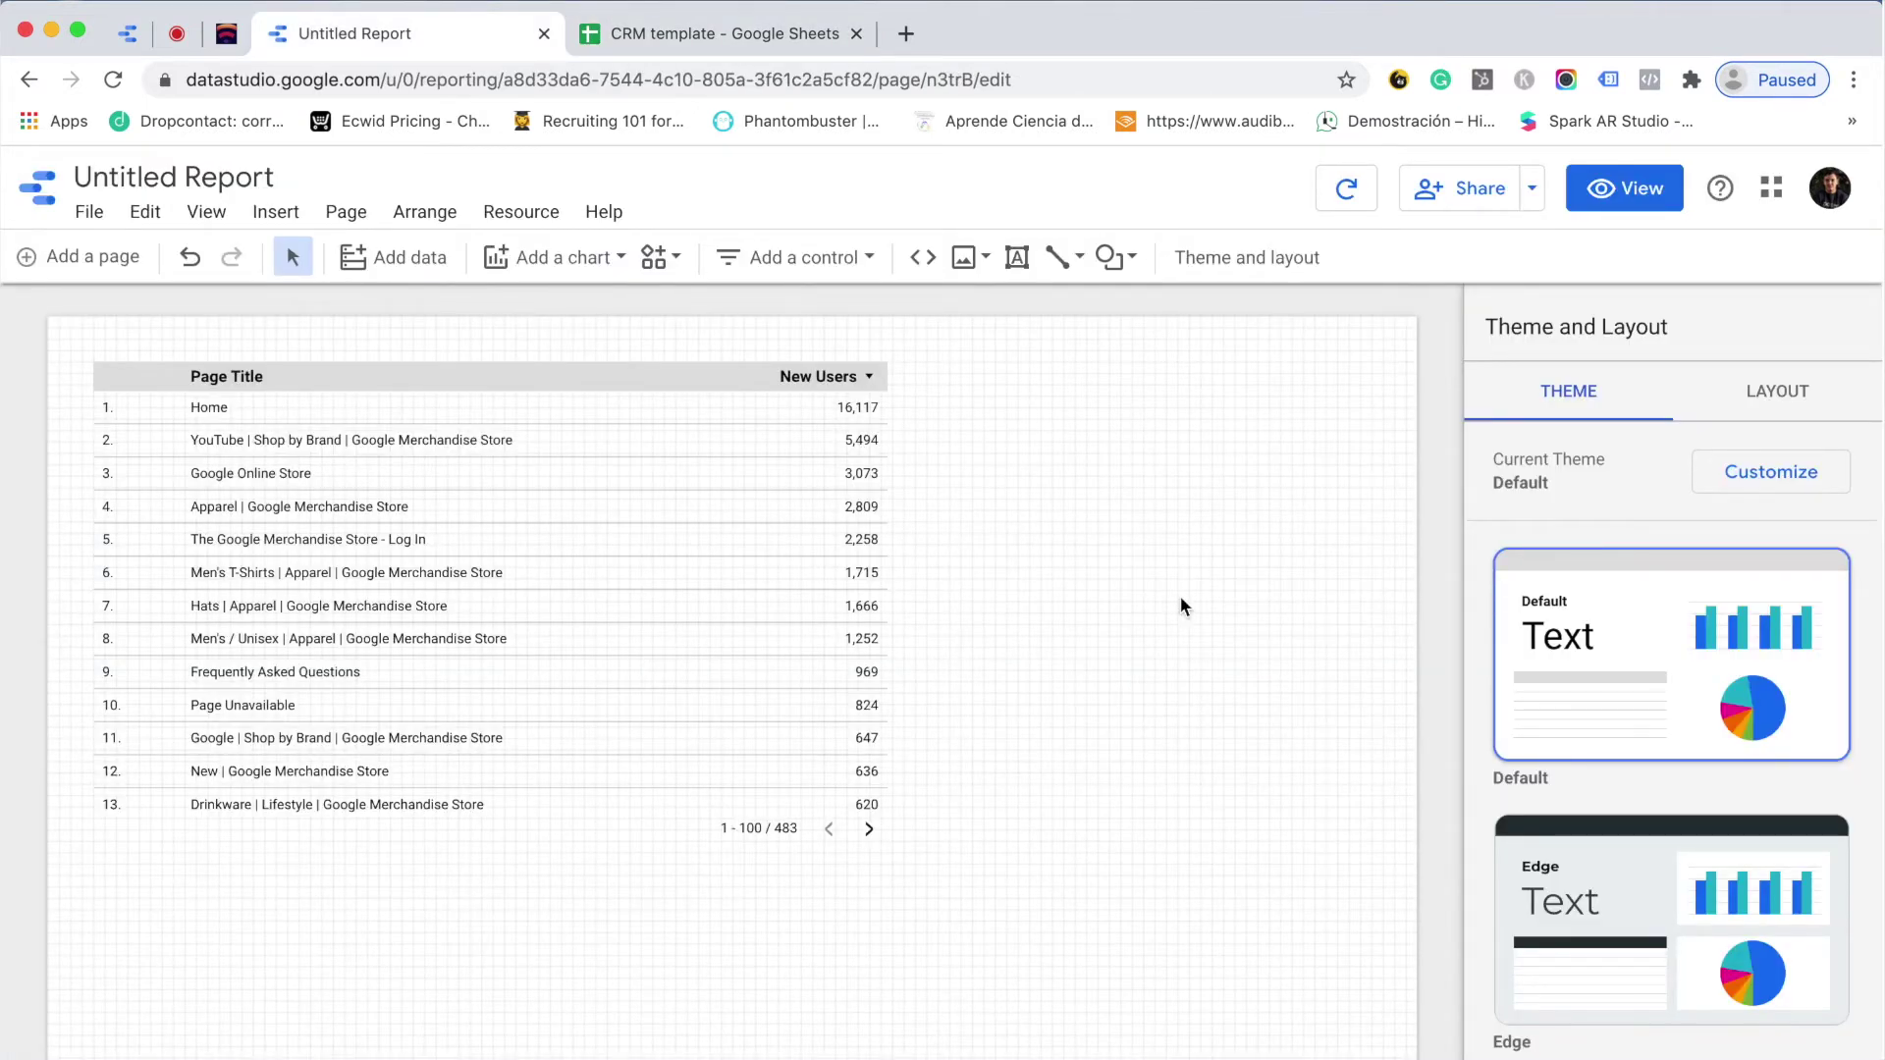
left_click(528, 208)
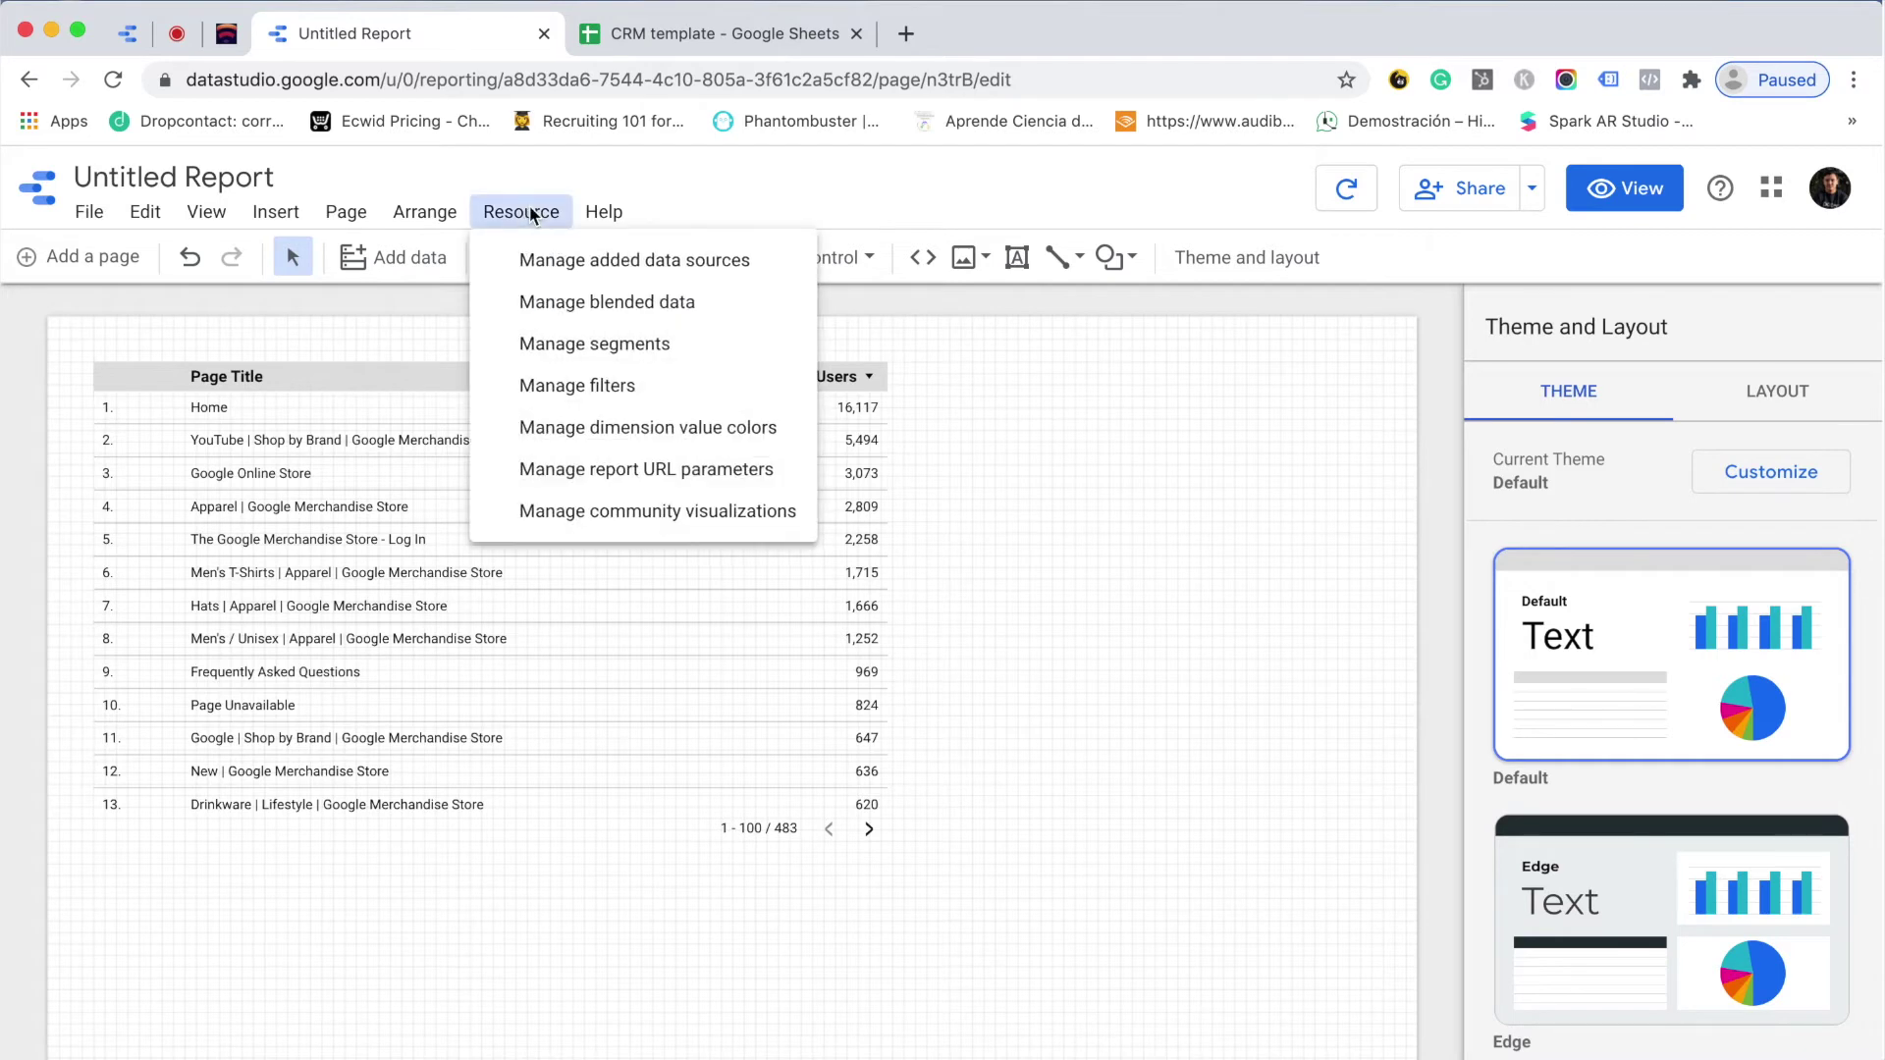
left_click(586, 261)
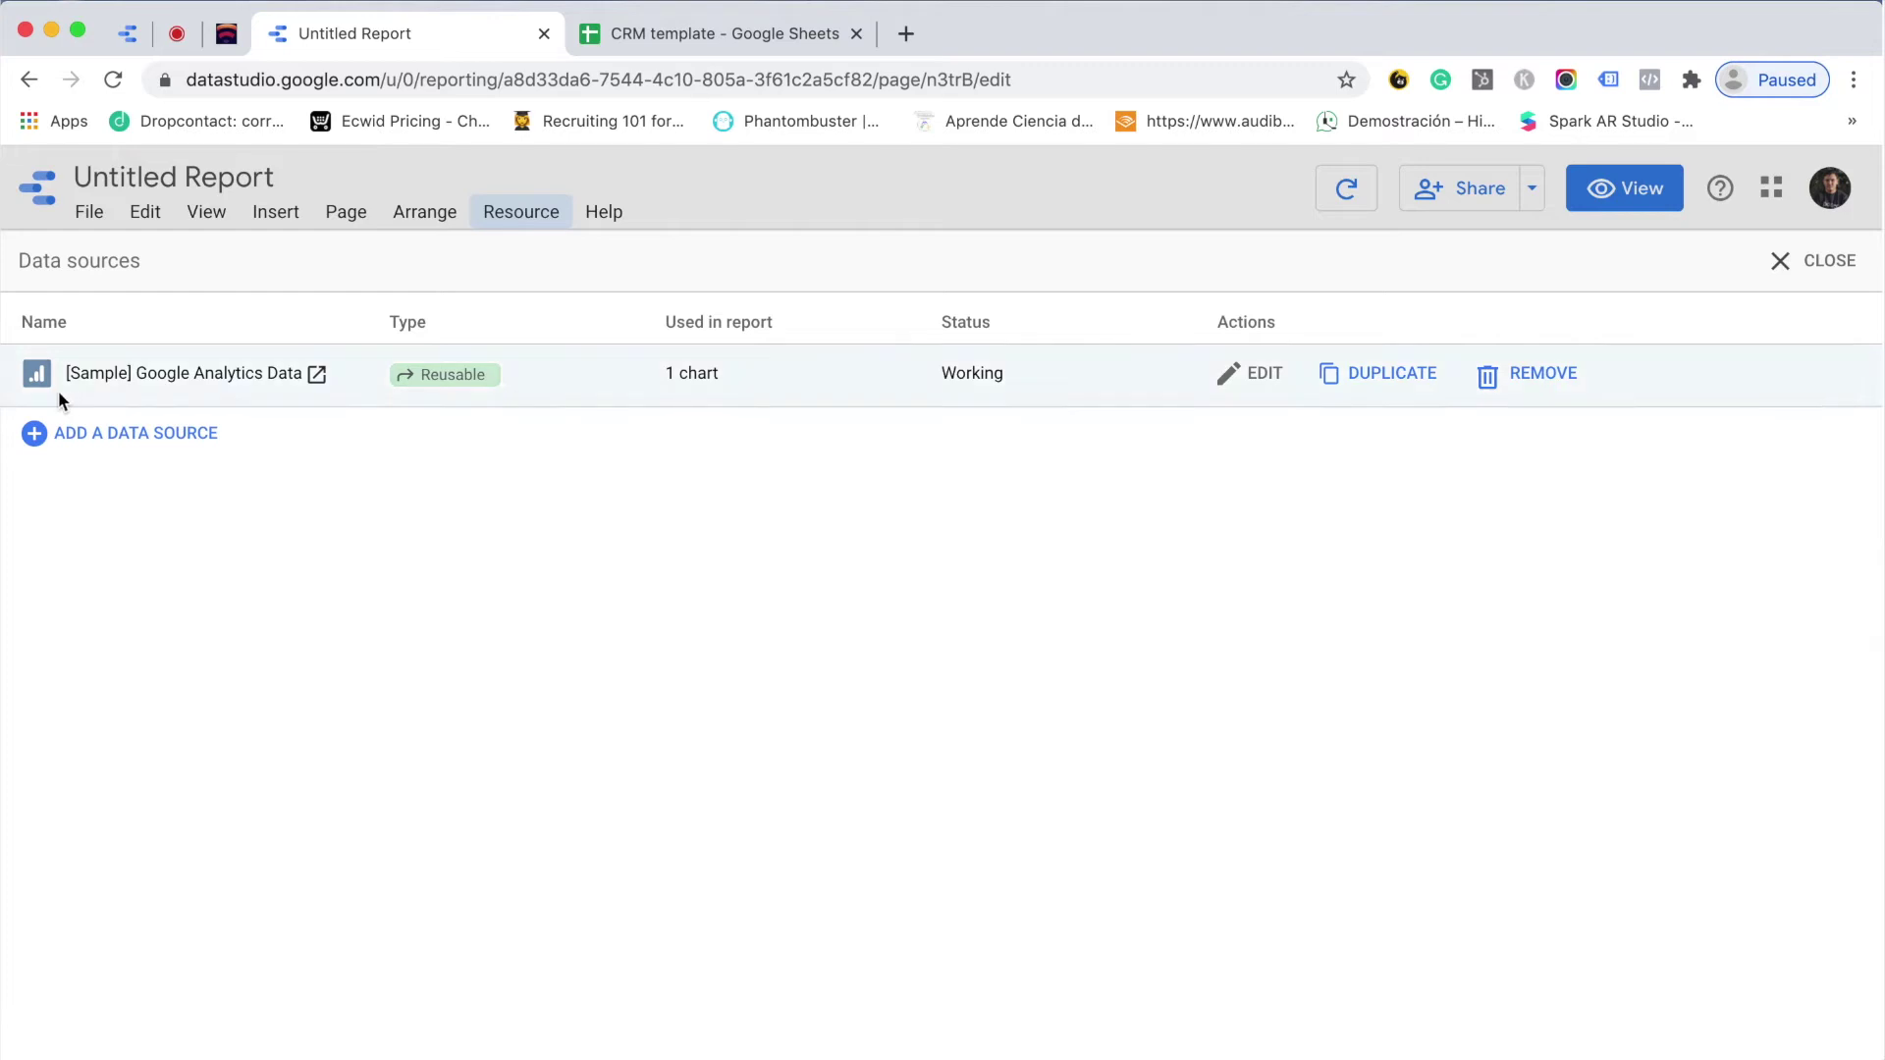
left_click(89, 435)
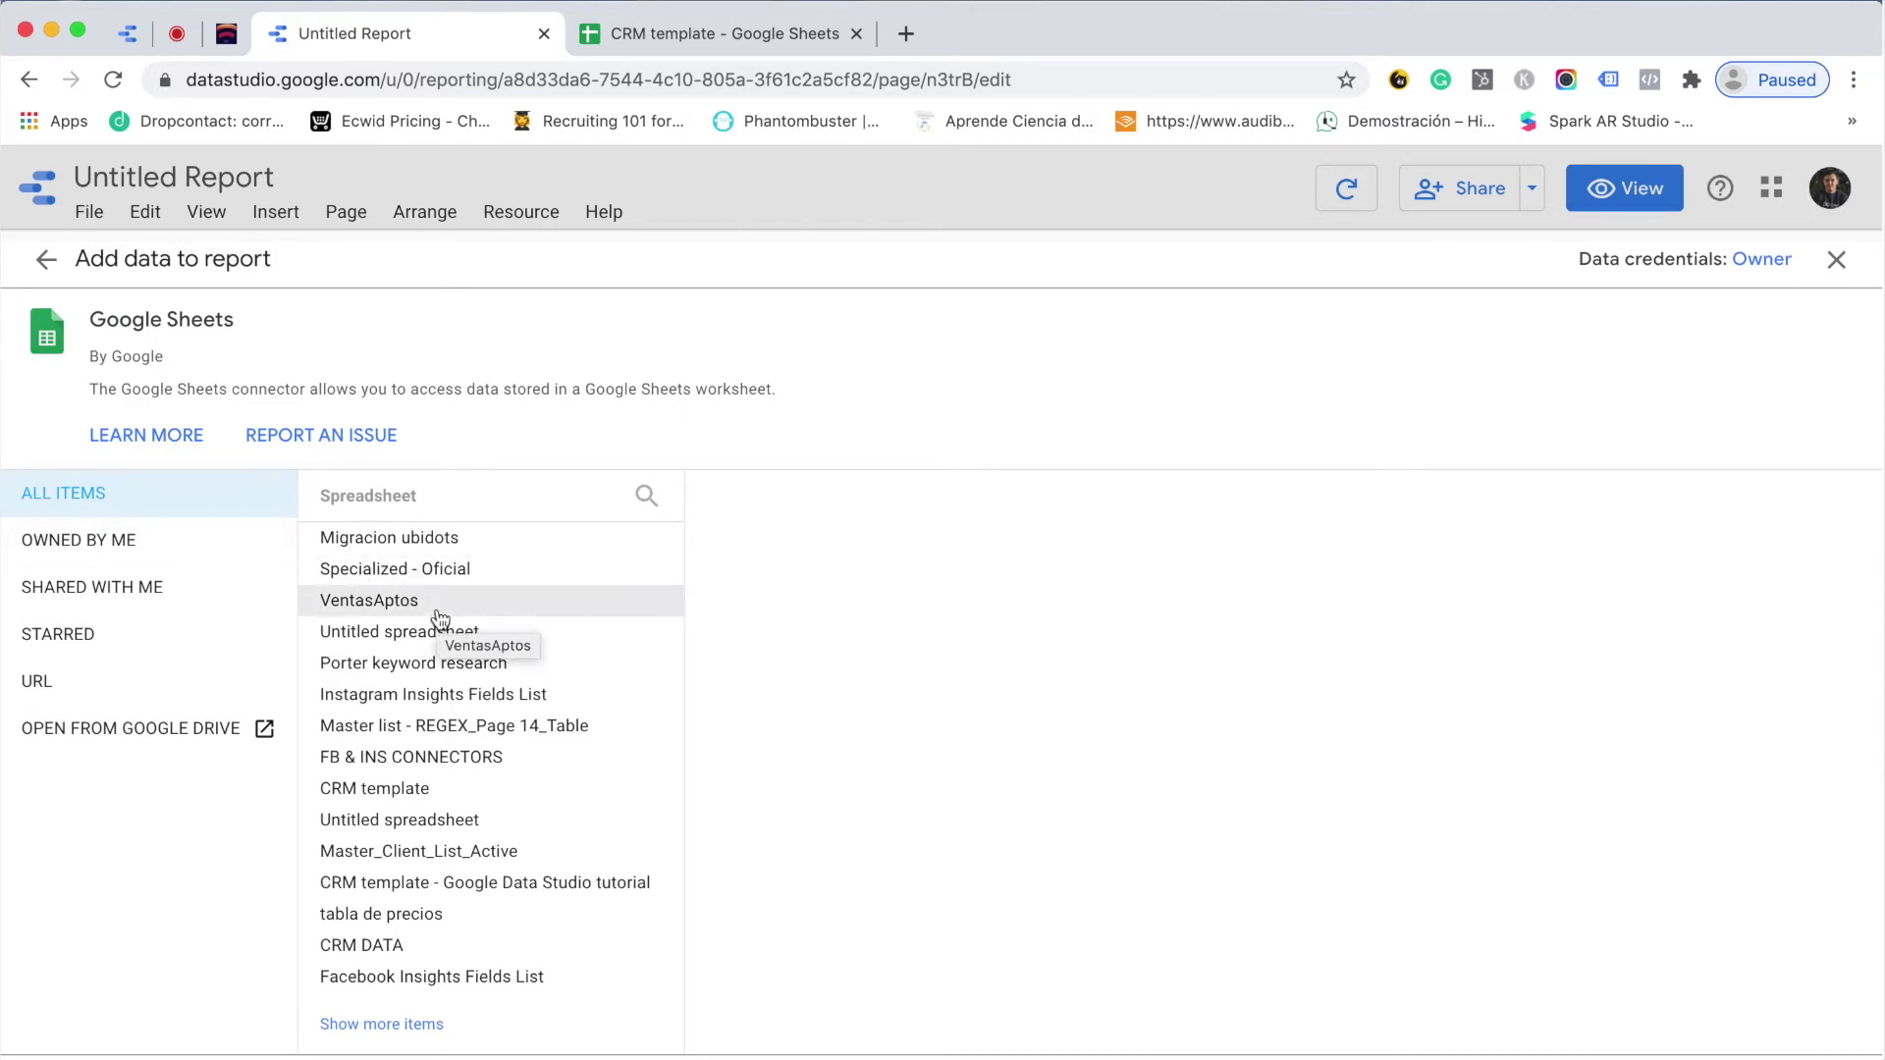
left_click(375, 792)
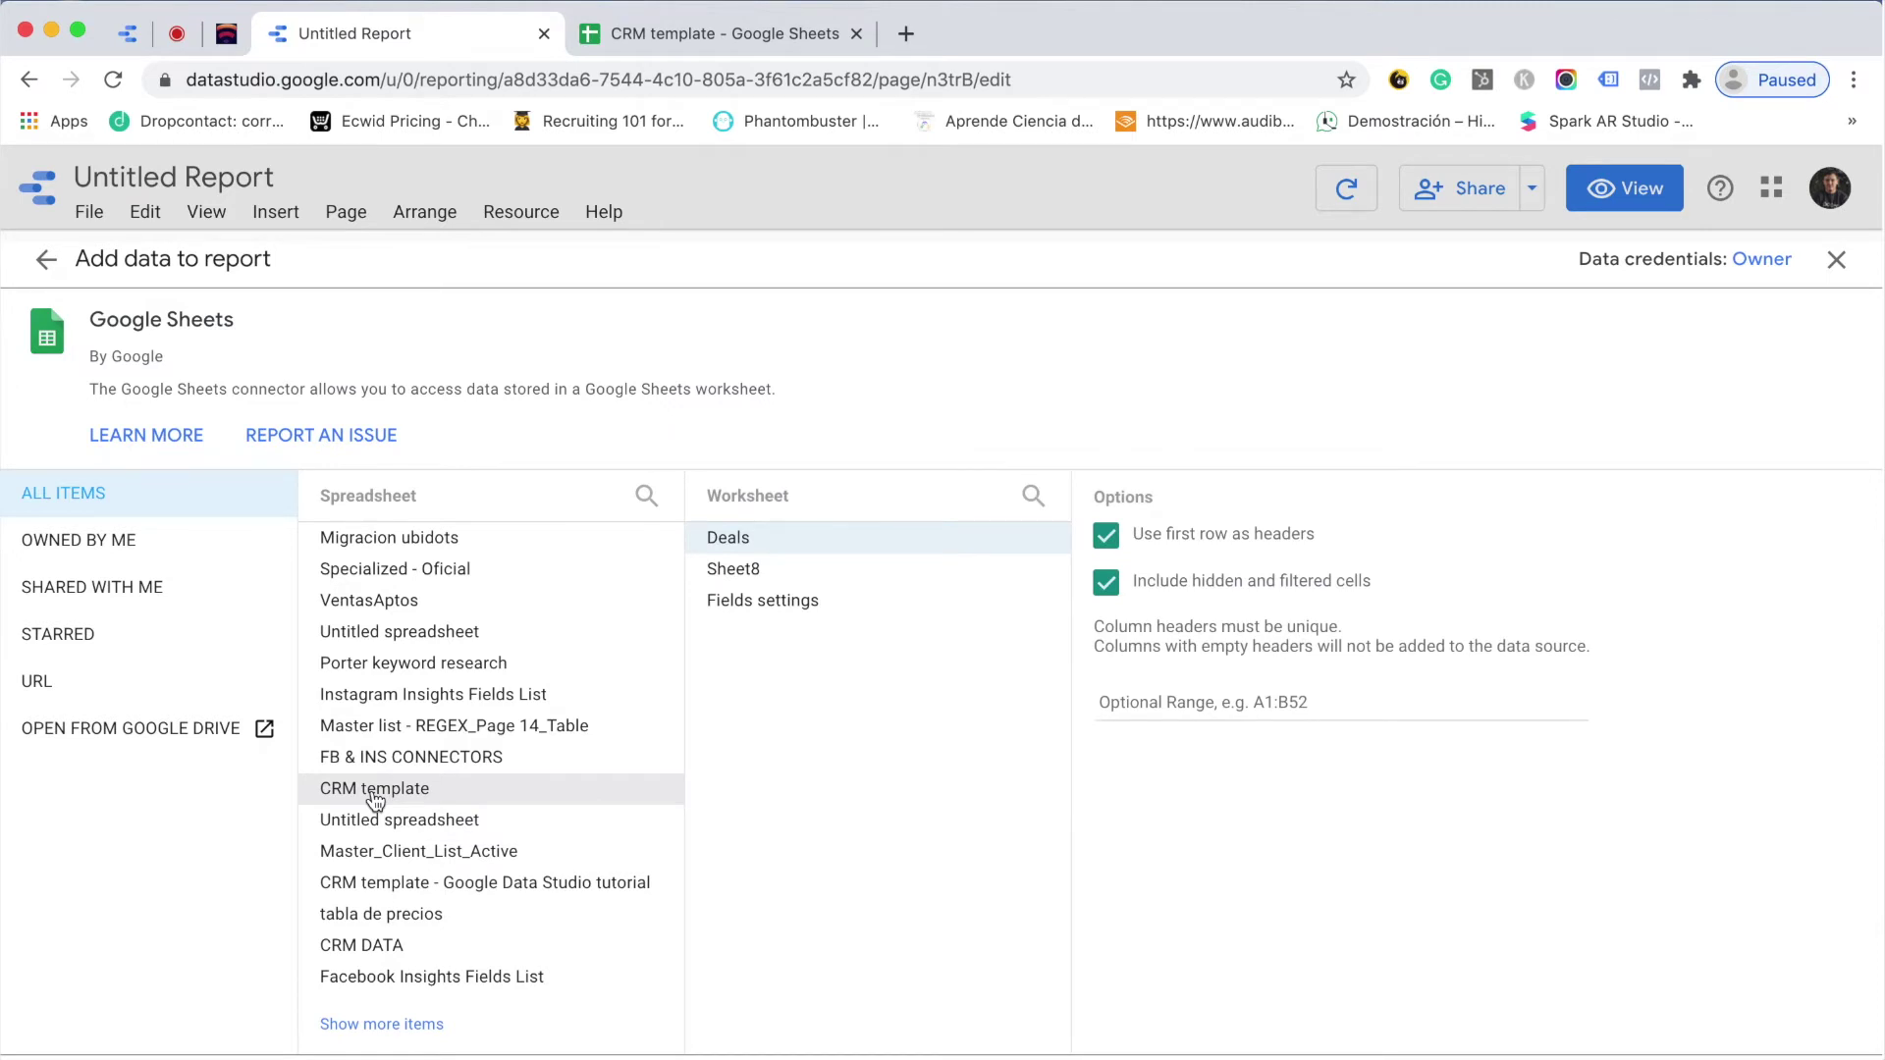
Step: Compare the CRM template's header row, including City, Company Name and Date Created, with the connector's option to use the first row as headers
left_click(707, 35)
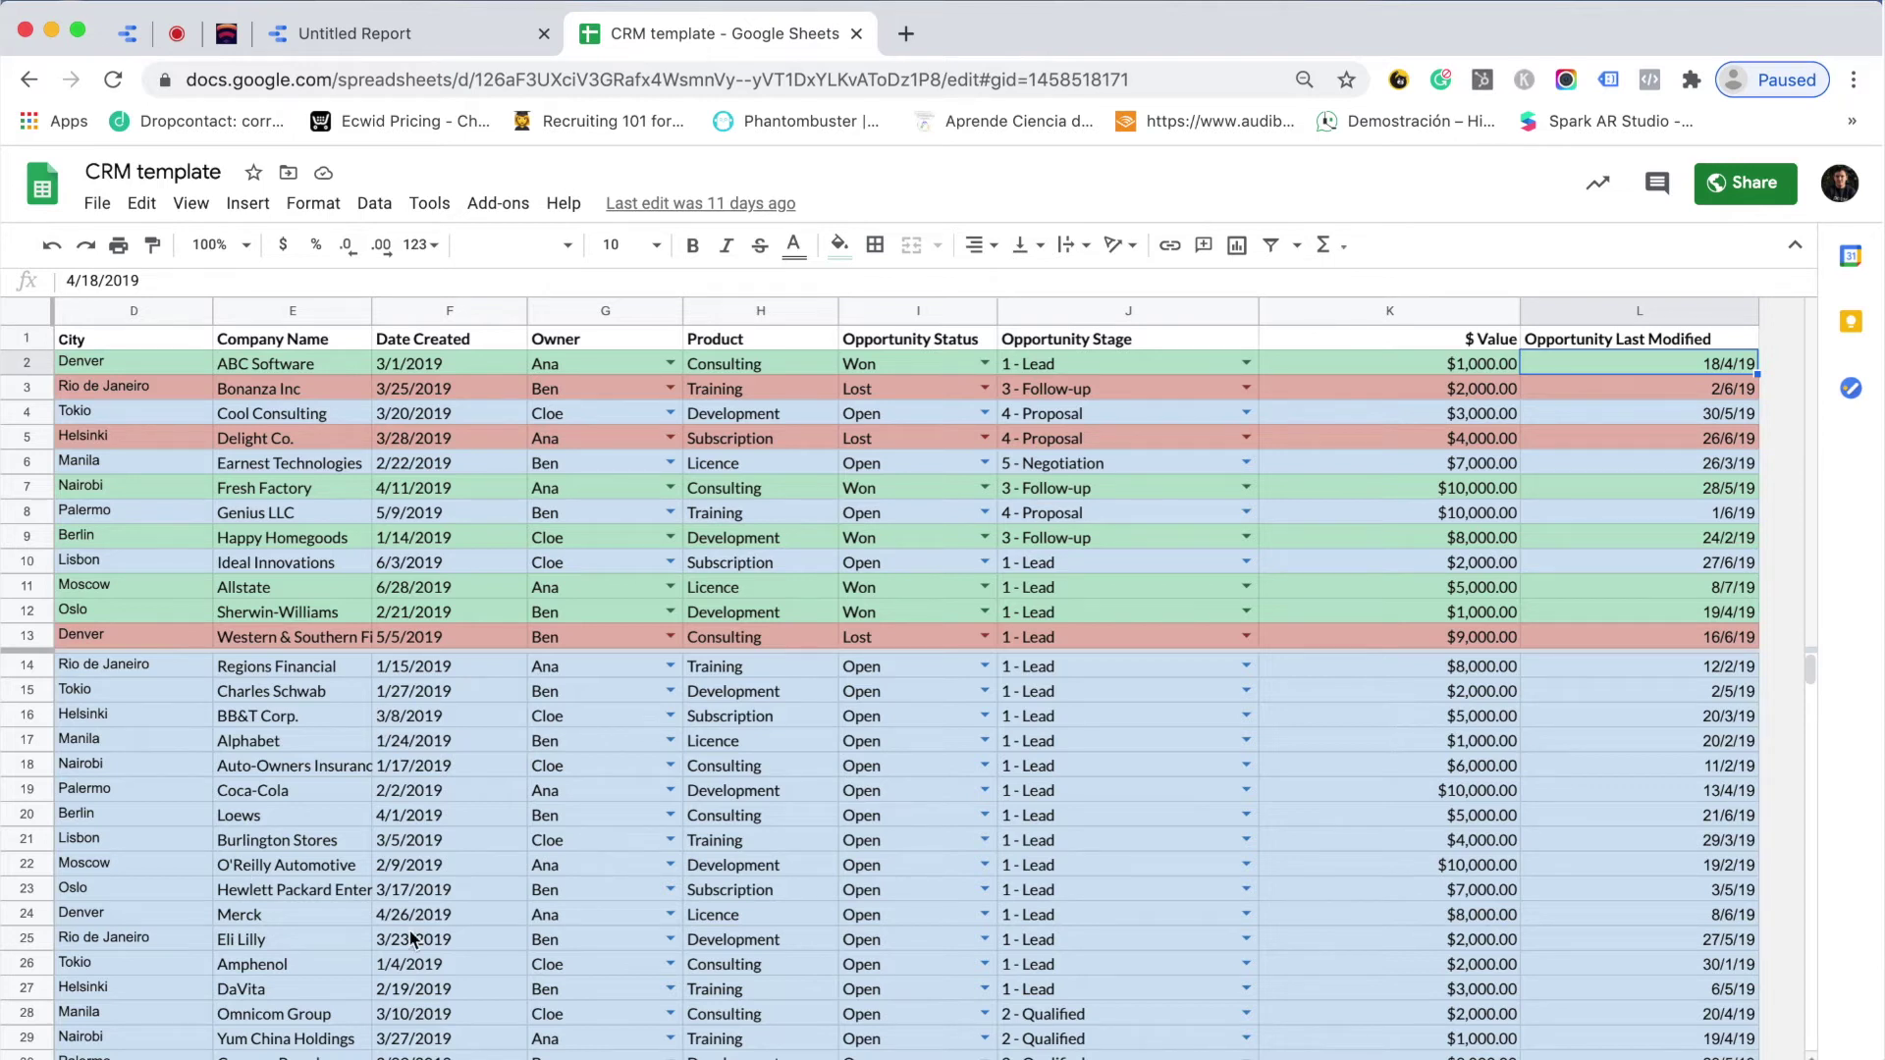
left_click(432, 34)
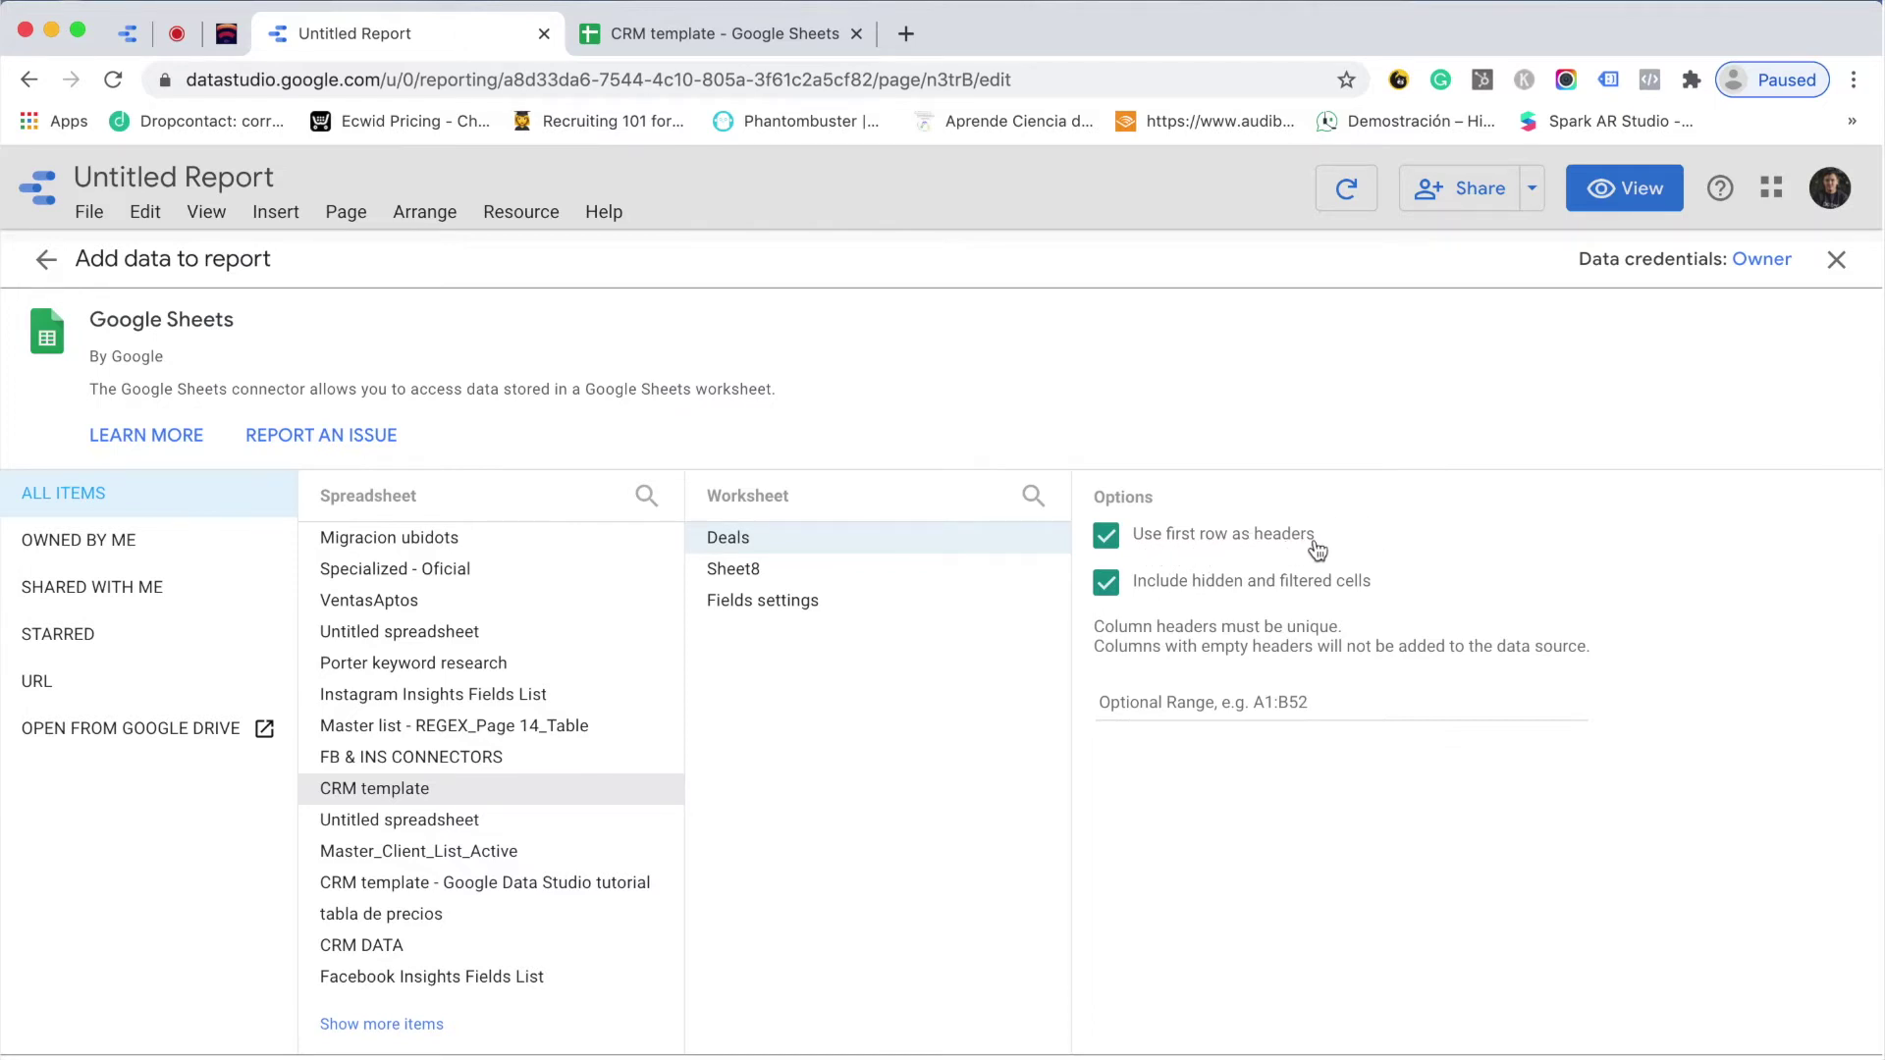
left_click(673, 45)
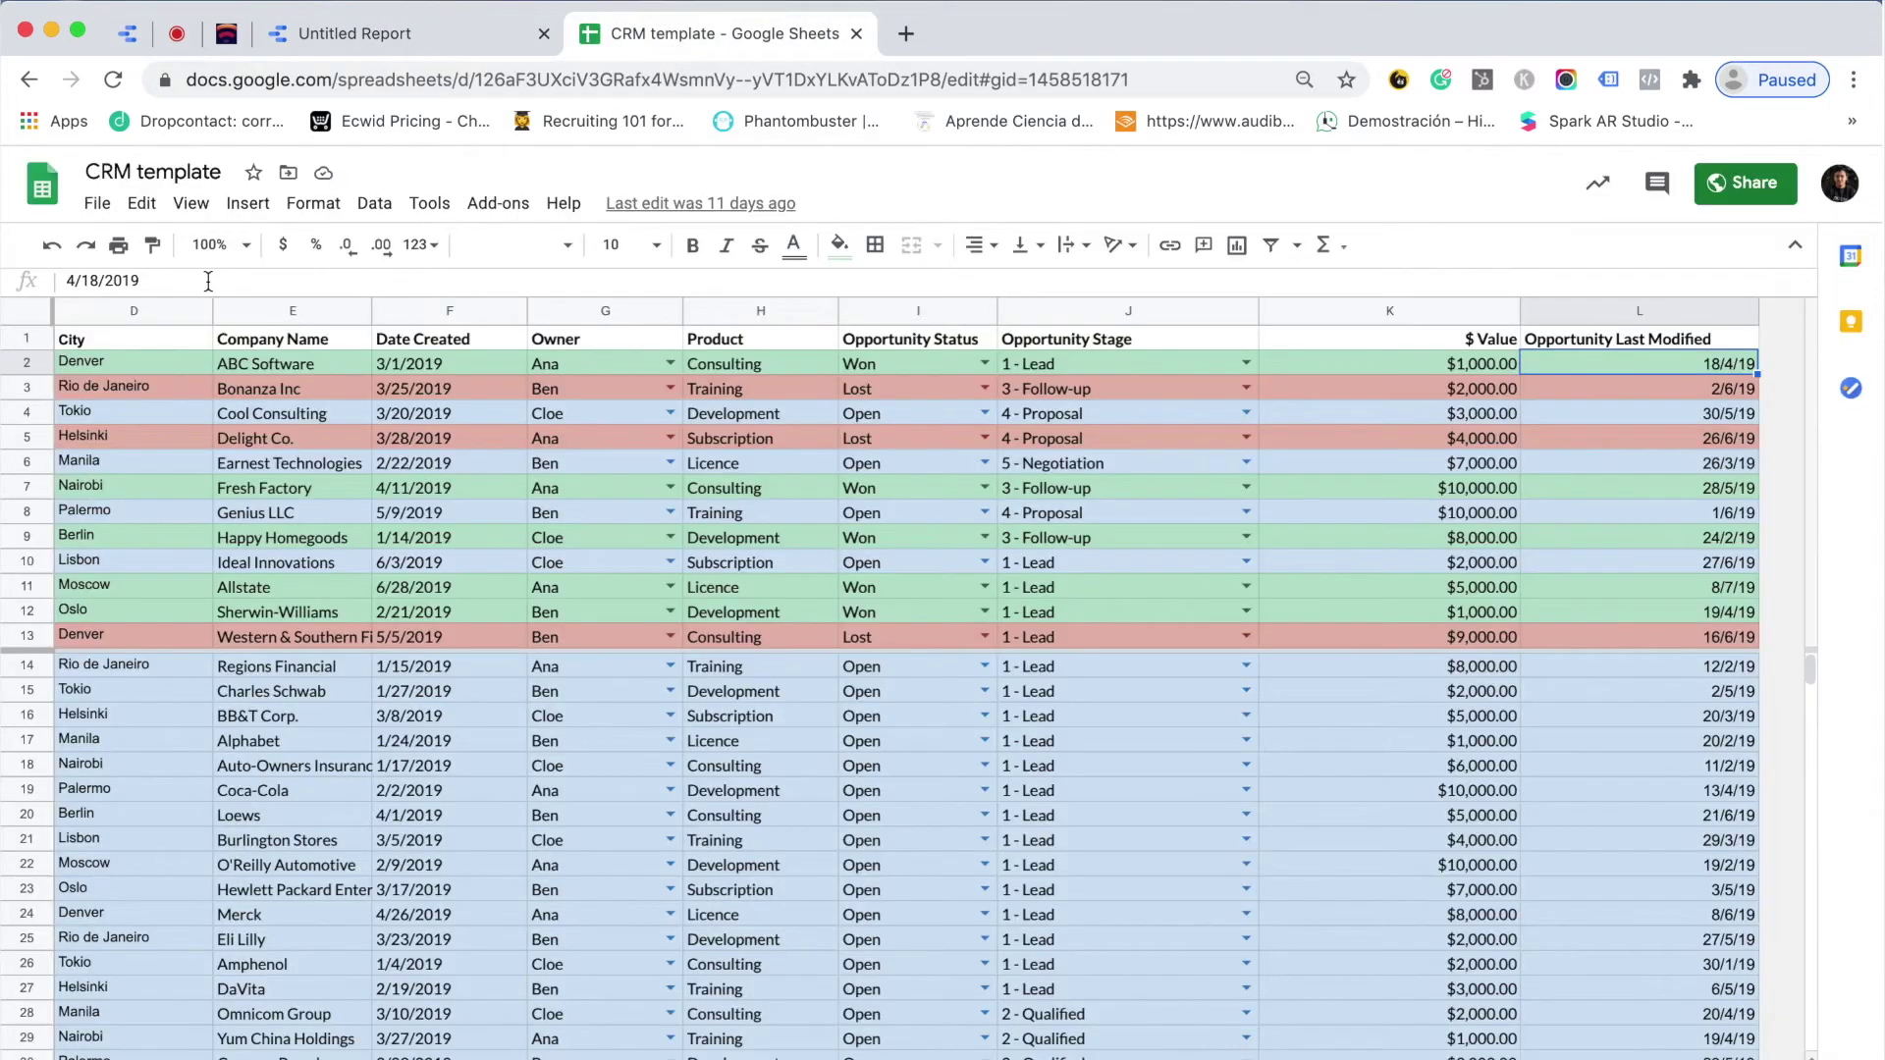
left_click(98, 346)
left_click(251, 350)
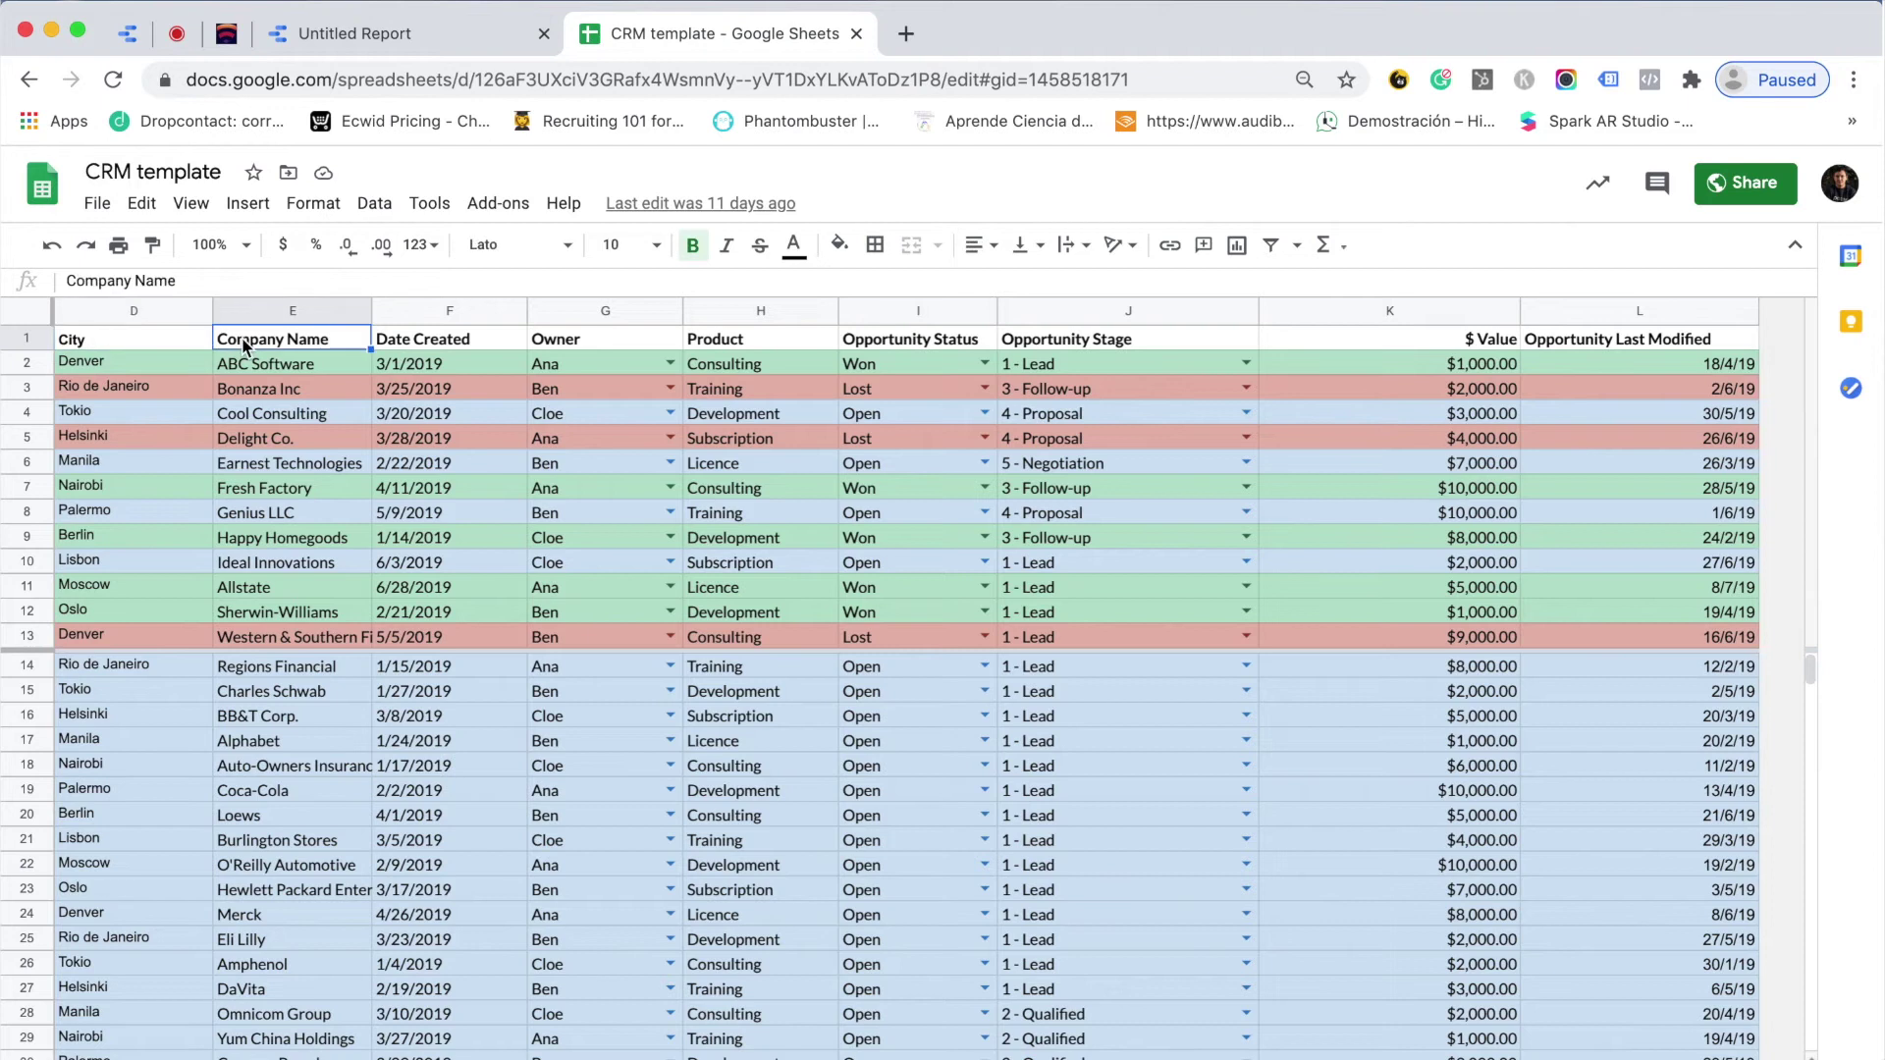
left_click(427, 350)
left_click(462, 38)
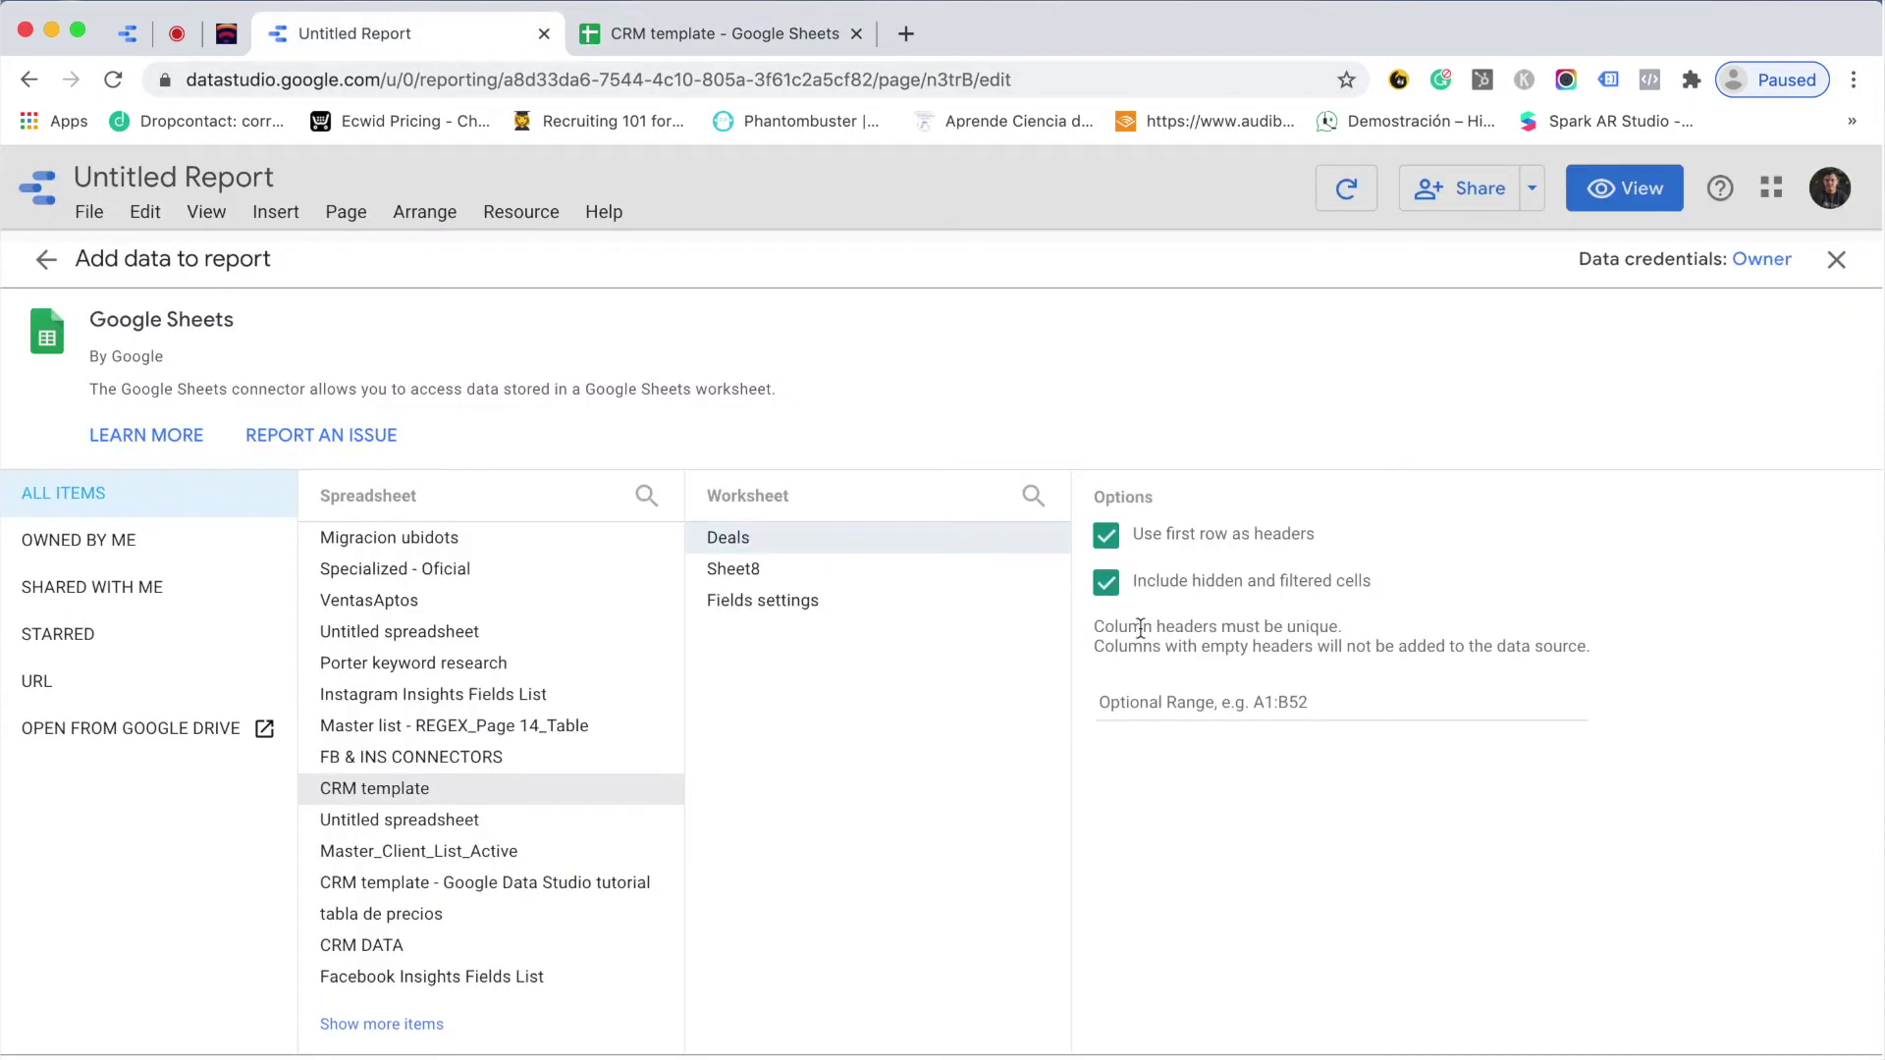
Step: Check the spreadsheet's rows and headers against the hidden-cell and unique-header options, and add the Deals worksheet to the report as a data source
left_click(680, 32)
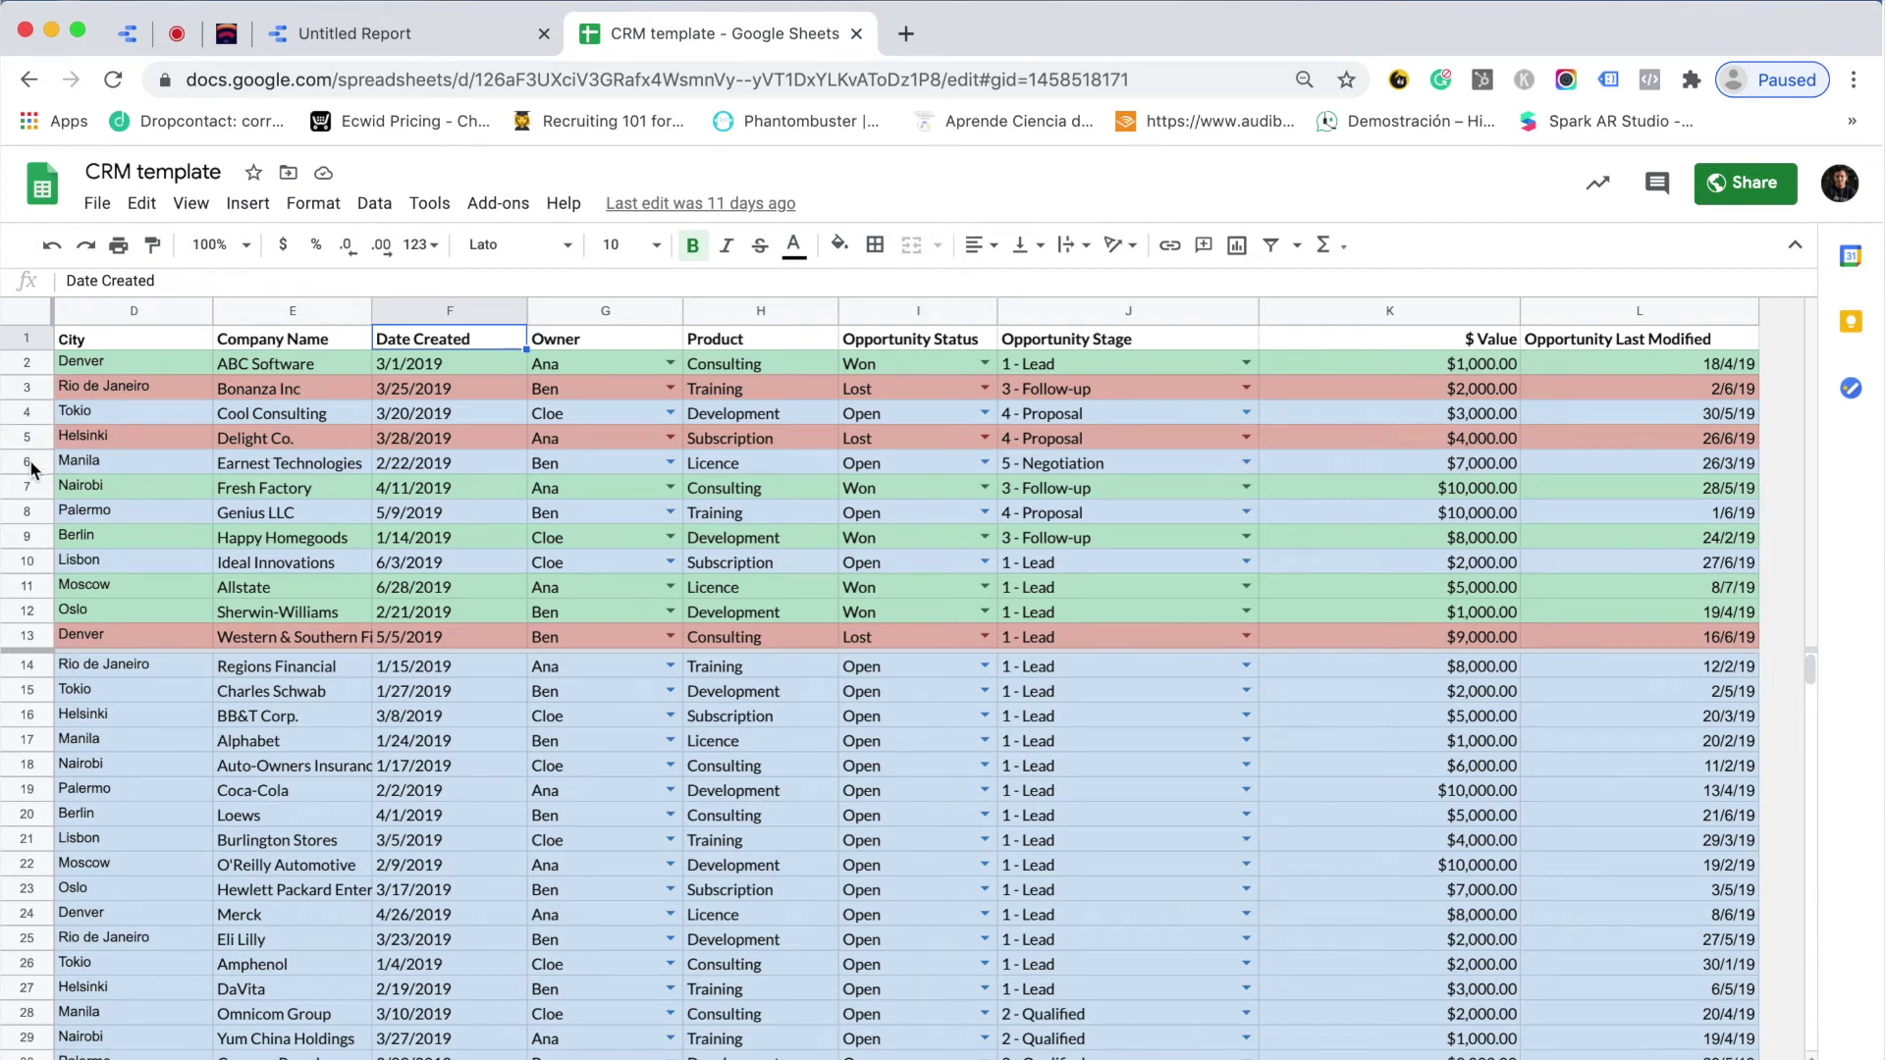
left_click(376, 35)
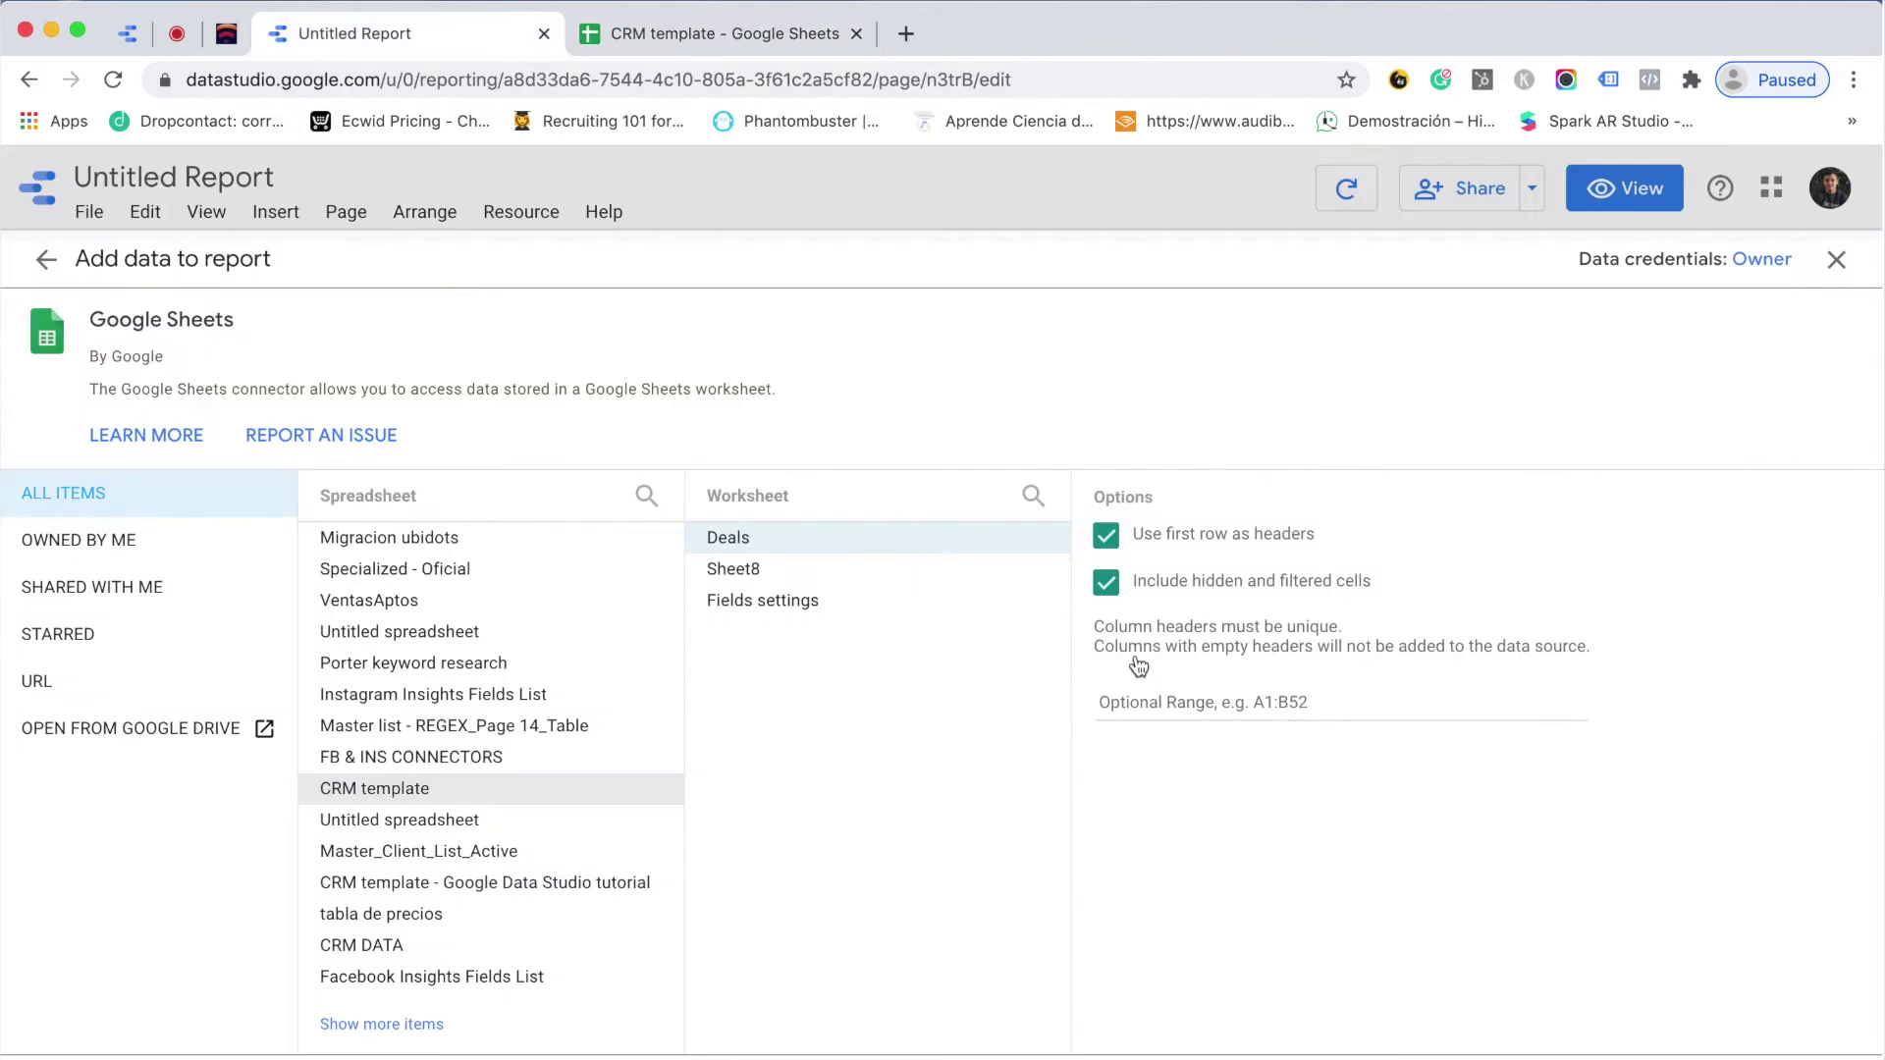
left_click(635, 38)
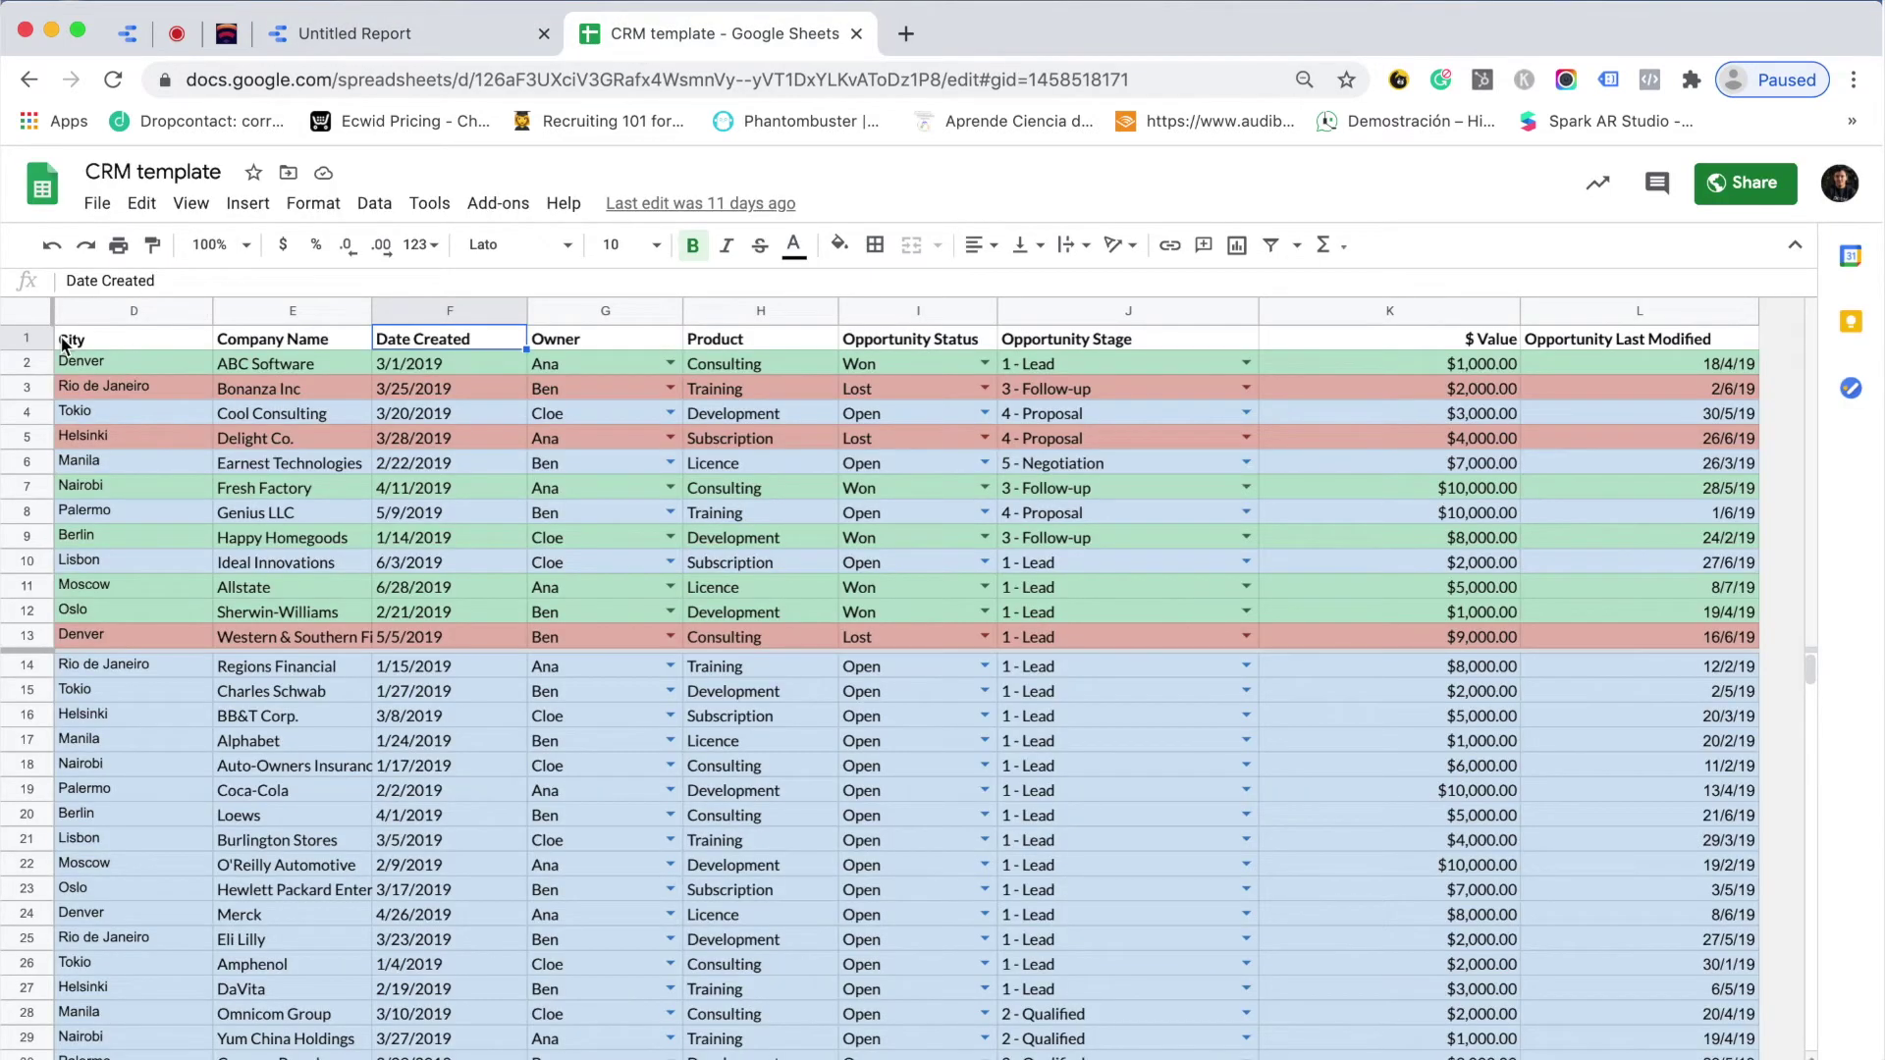
left_click(376, 34)
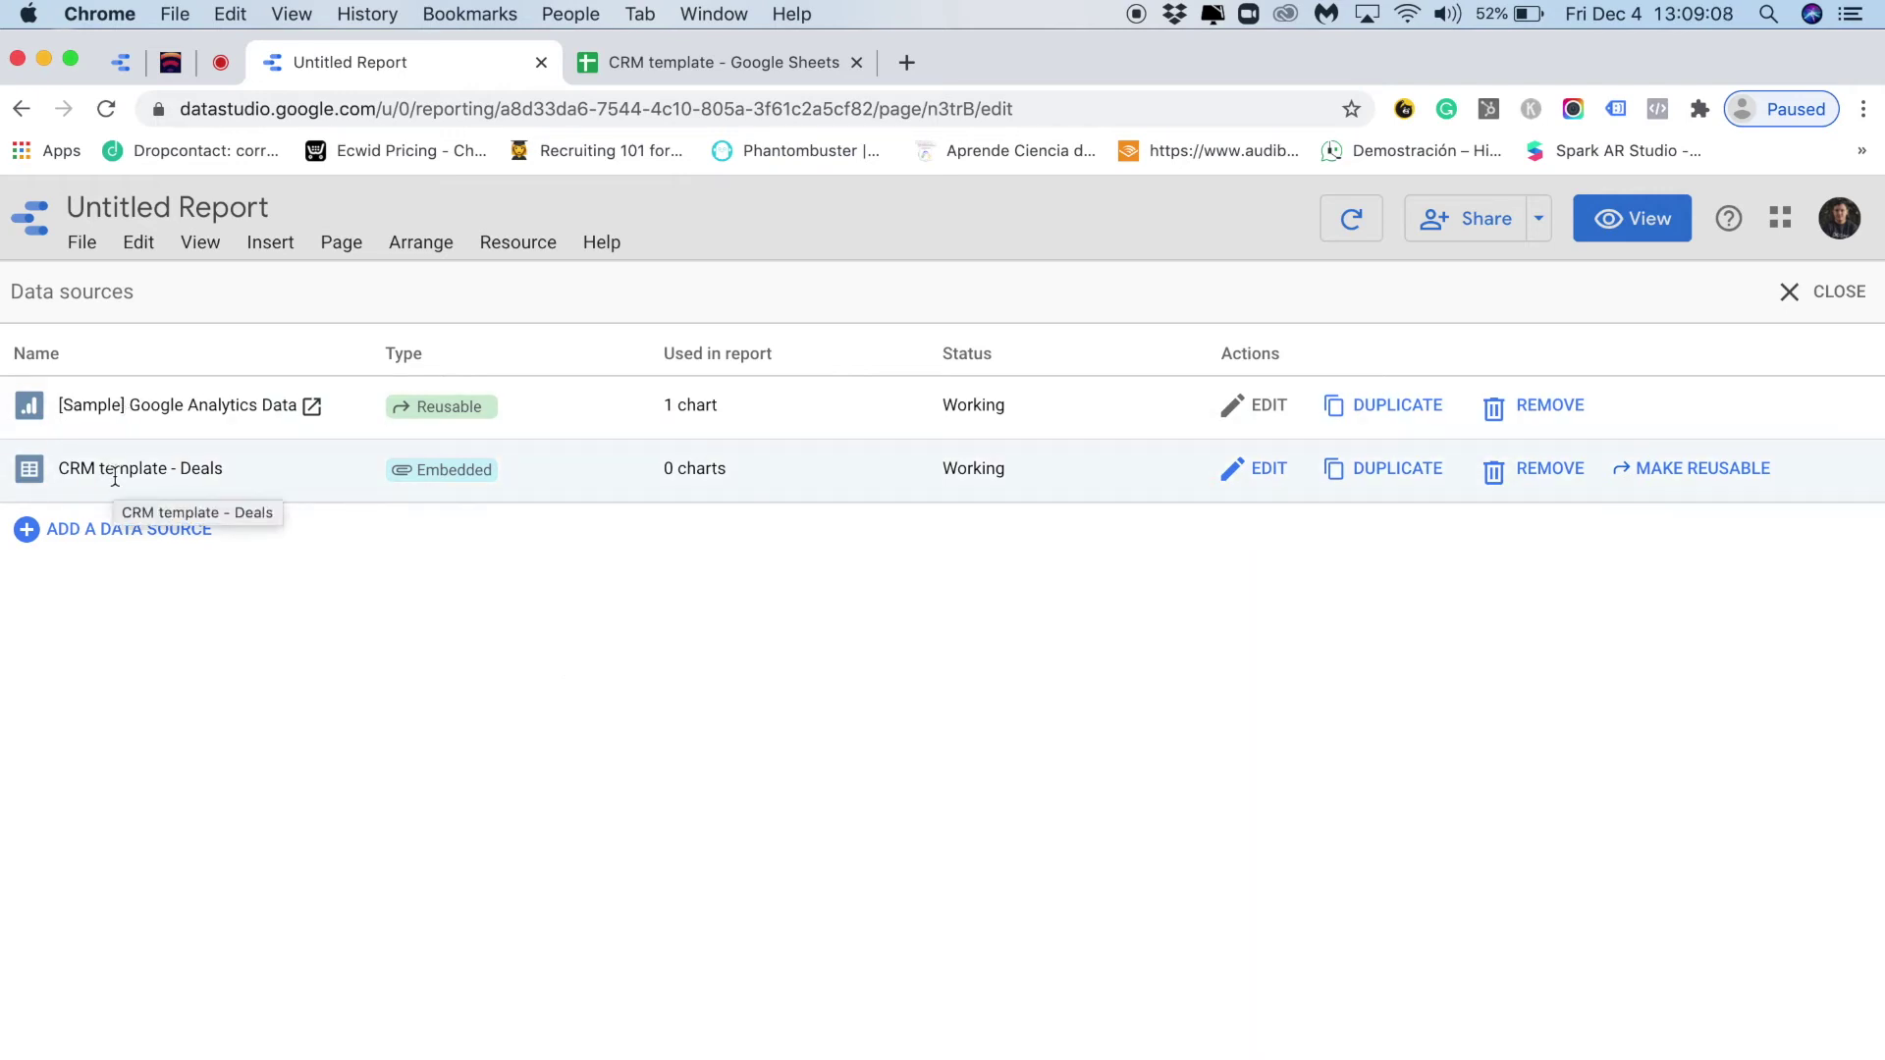
Step: Open the CRM template - Deals data source for editing and compare its fields with the spreadsheet's header row
left_click(1267, 469)
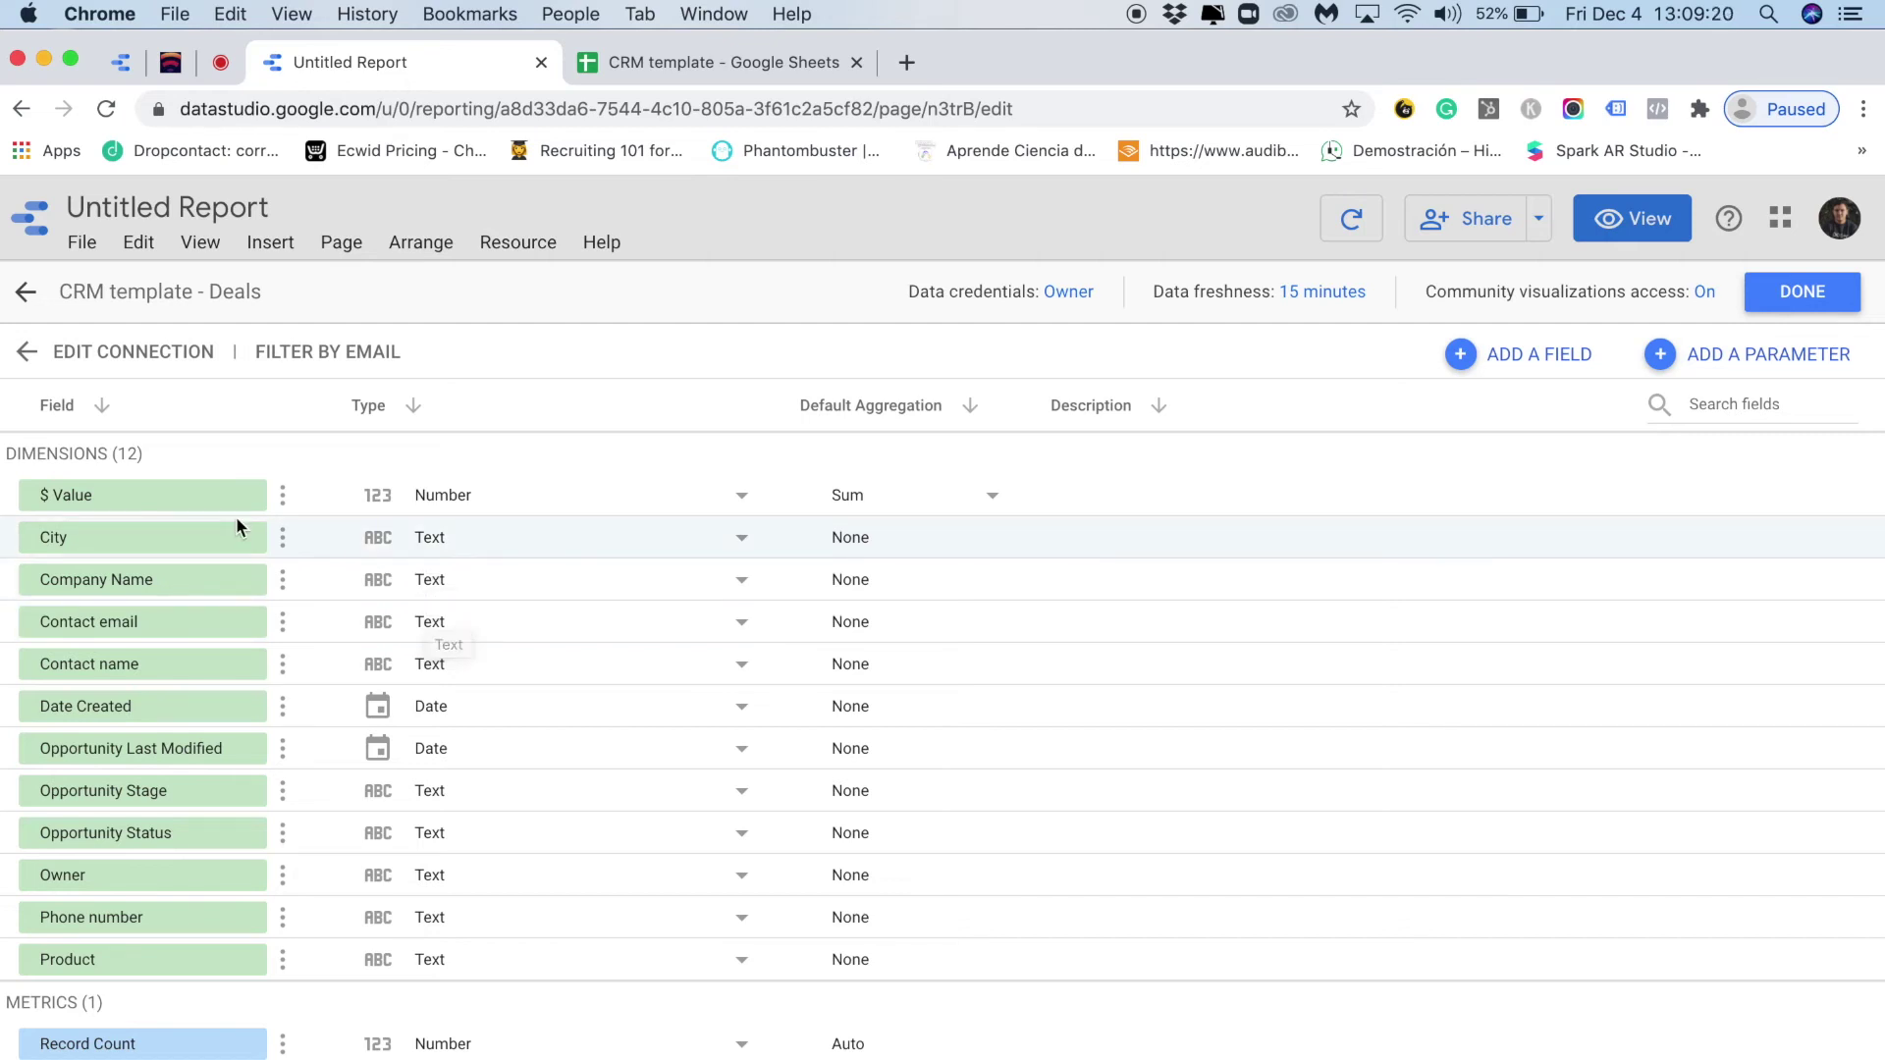
left_click(97, 497)
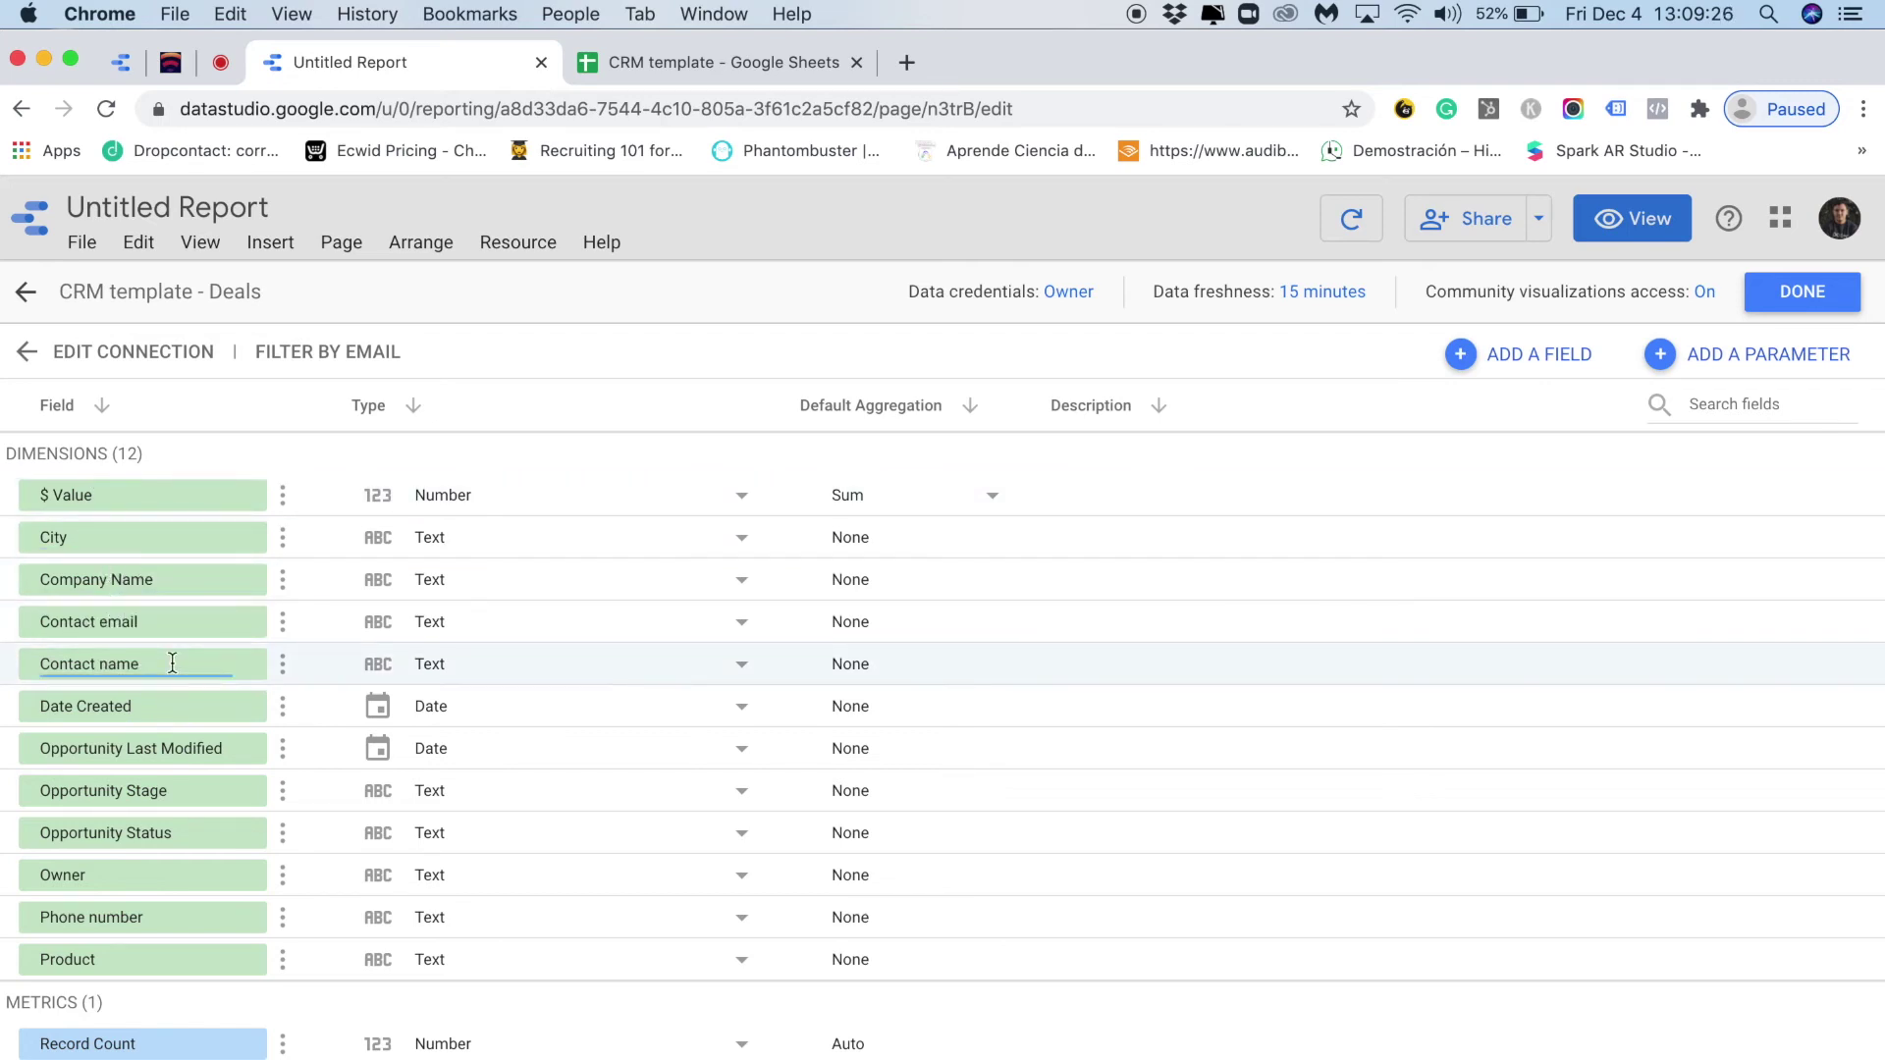
left_click(724, 65)
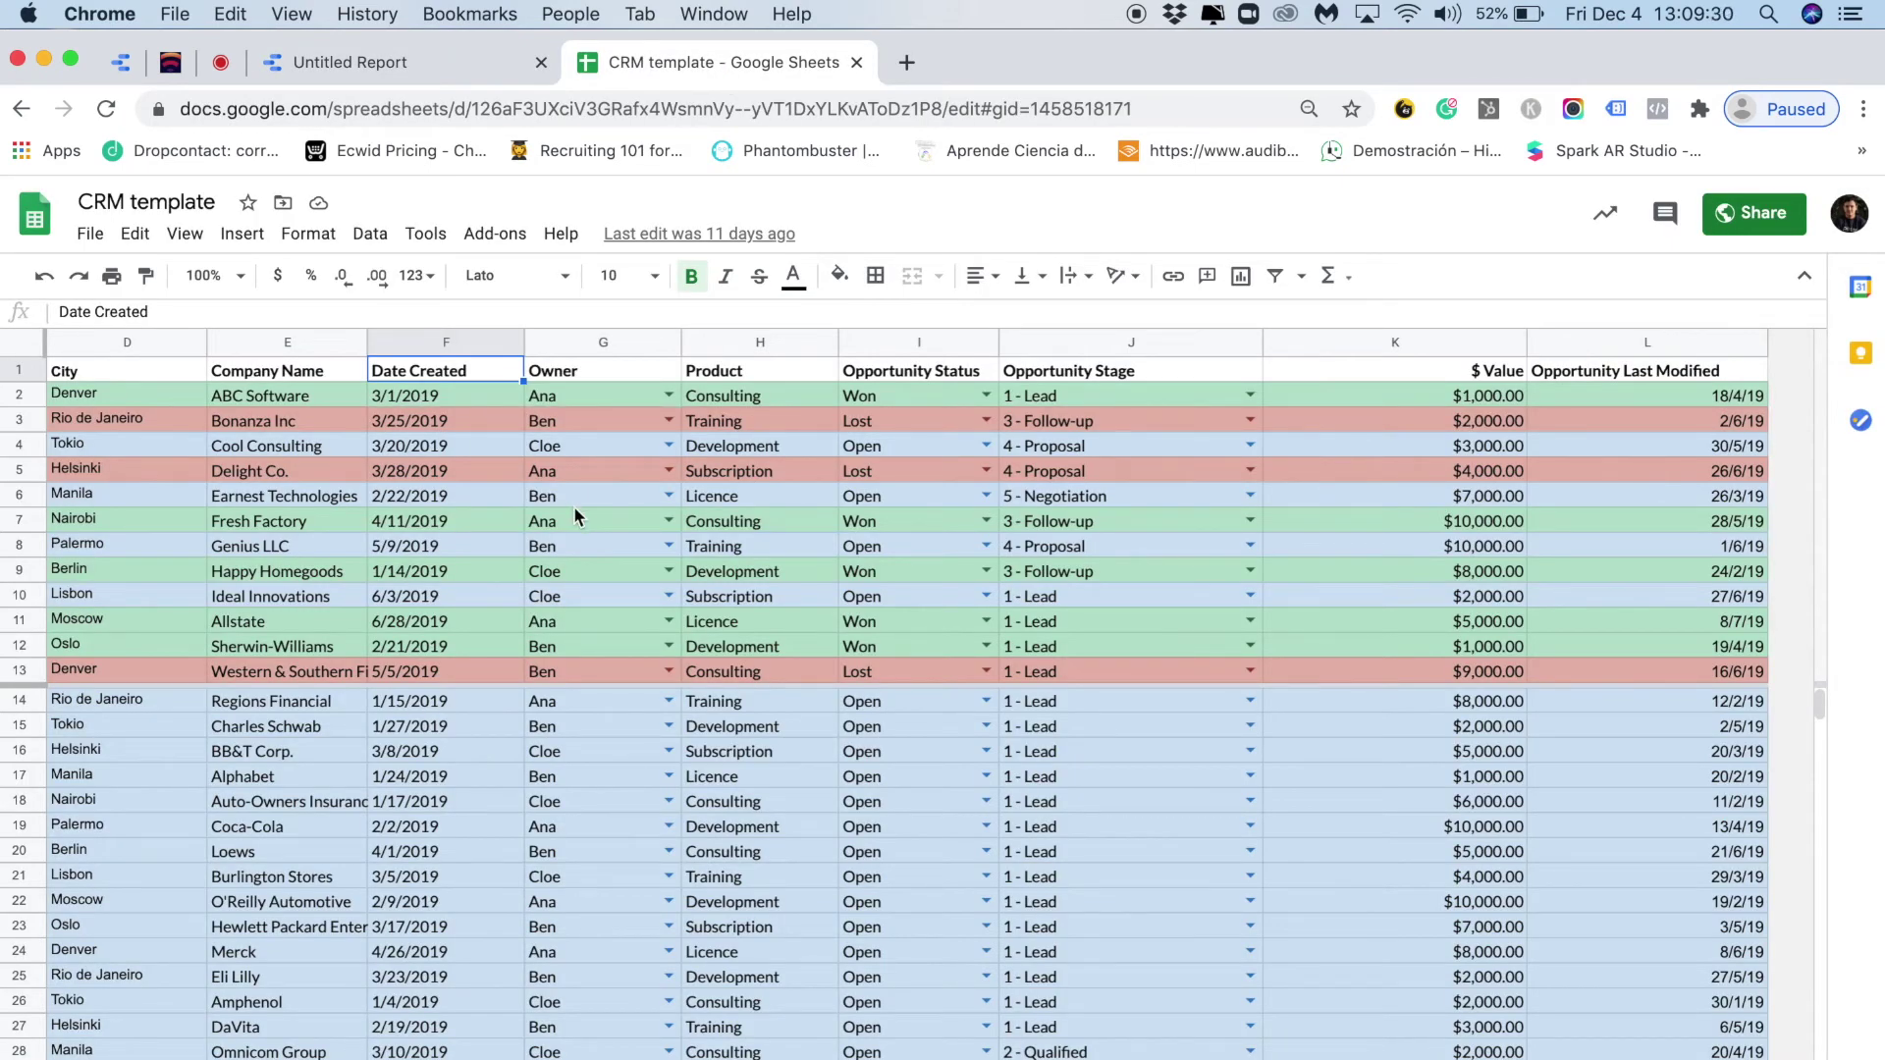
left_click(16, 369)
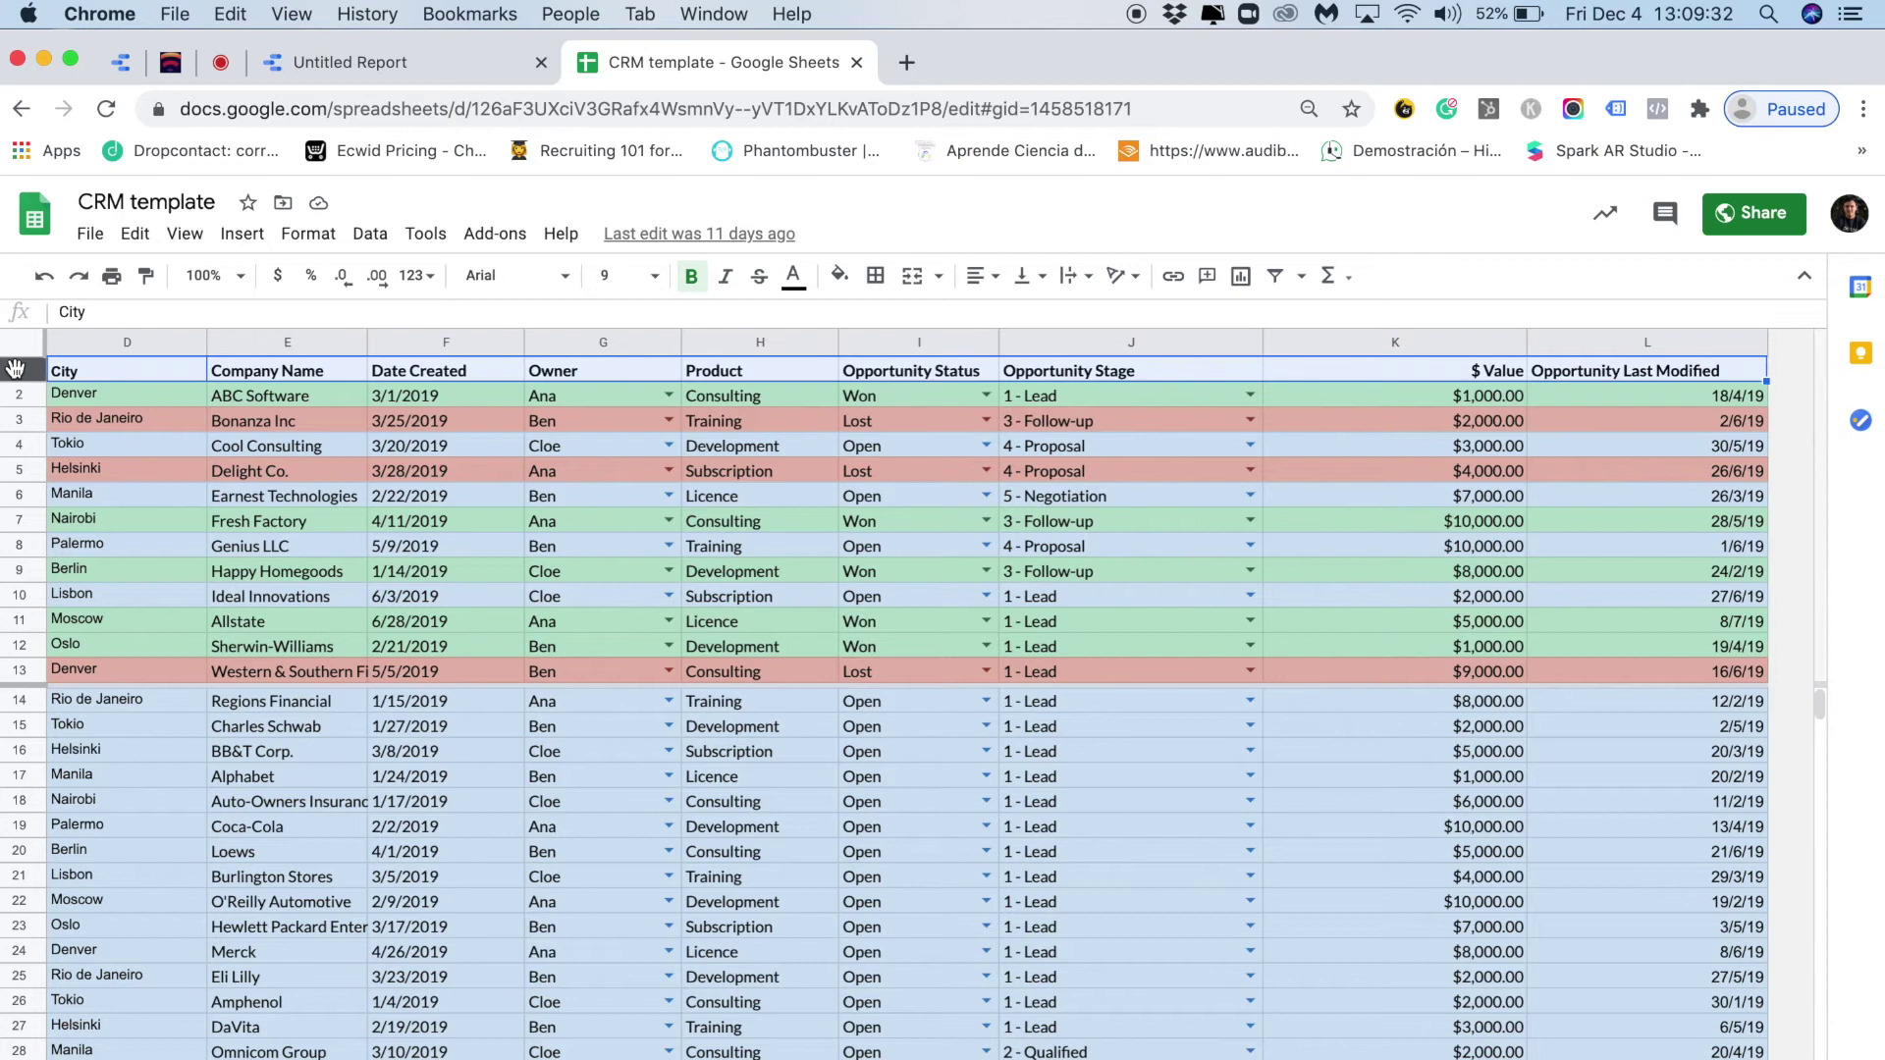
left_click(127, 374)
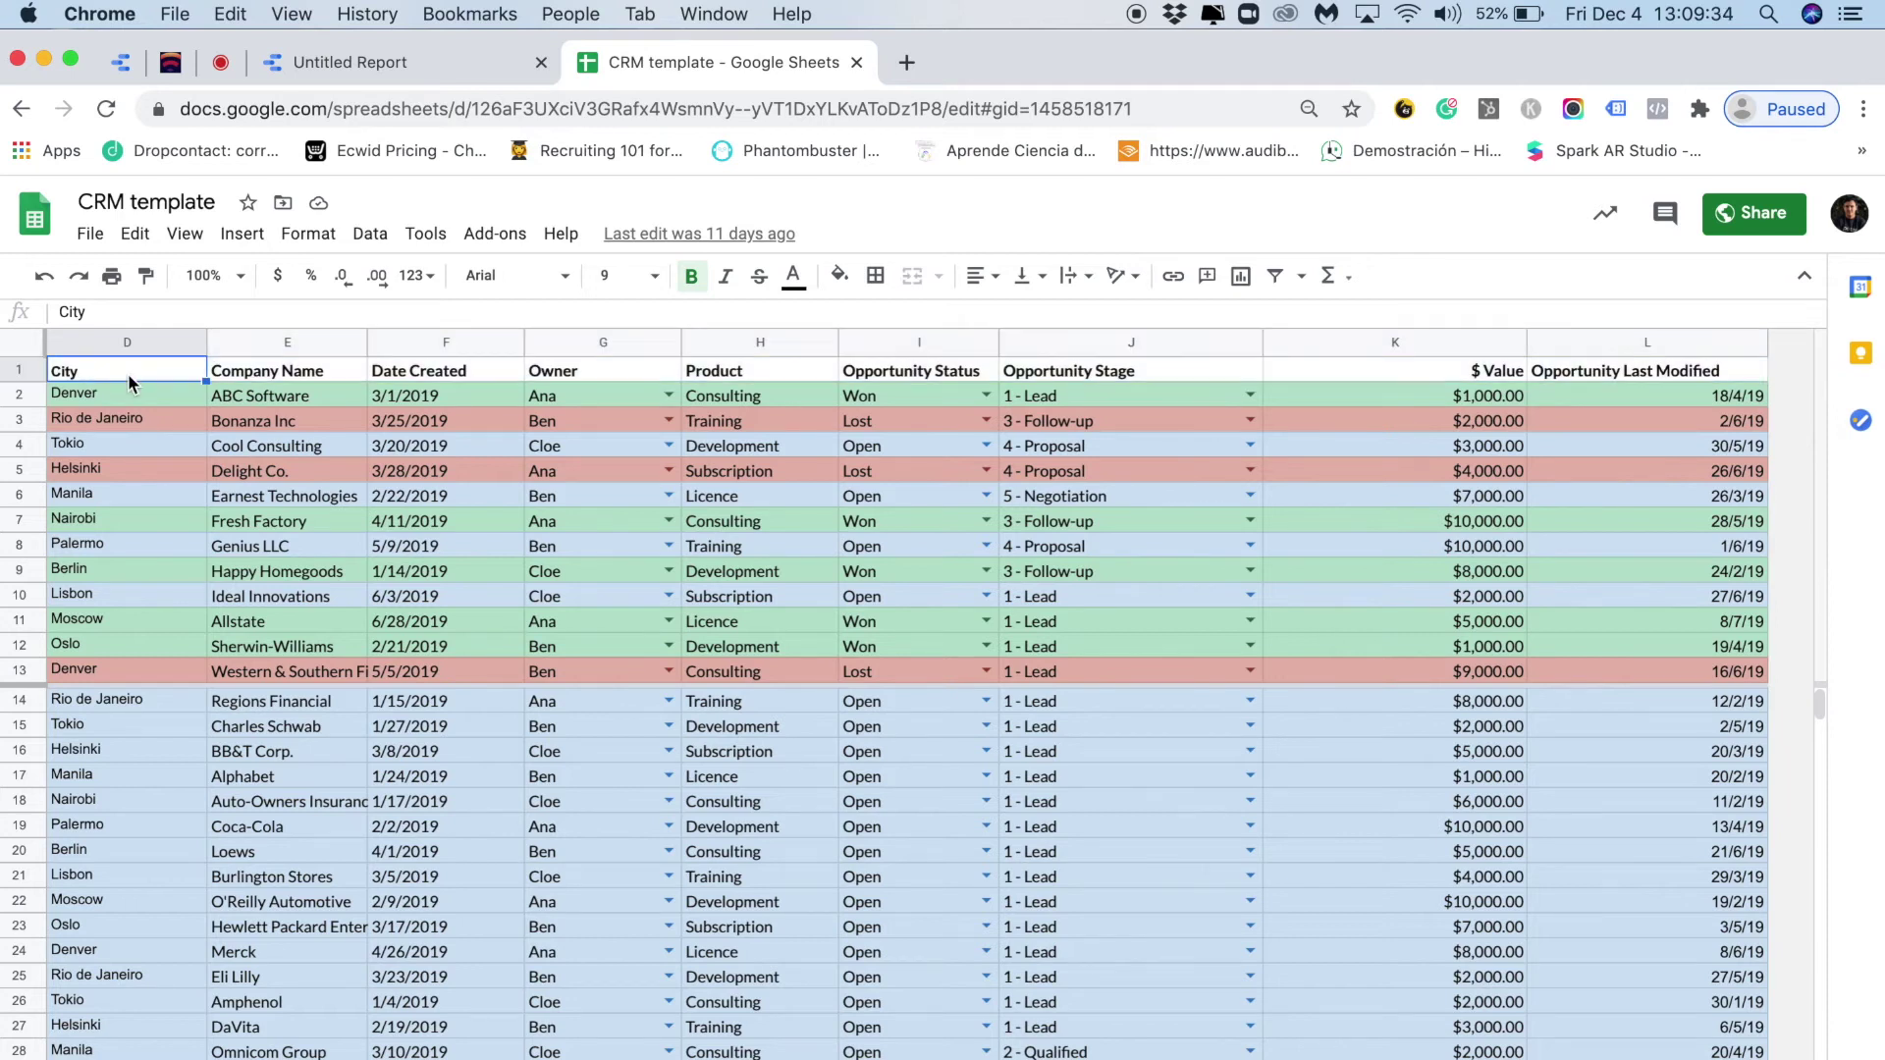
left_click(433, 64)
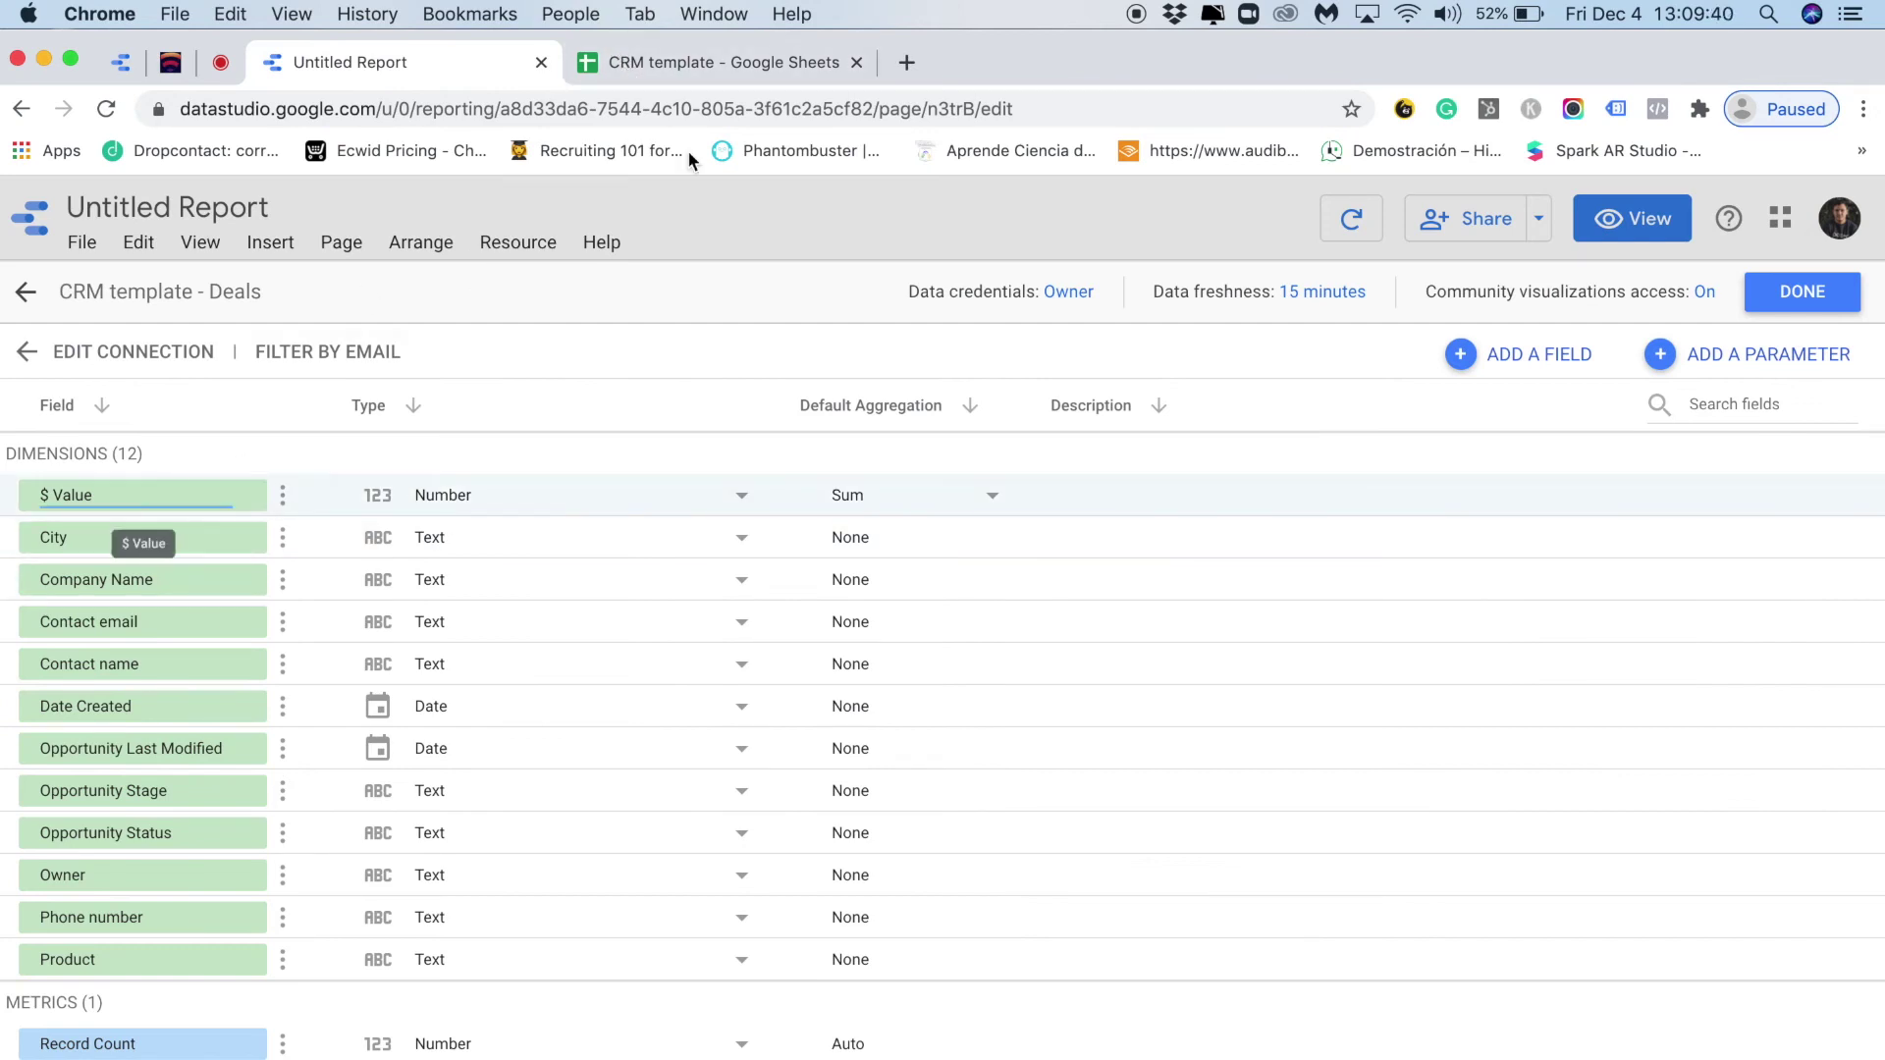
Step: Check the $ Value column in the spreadsheet and set the $ Value field's type to Currency, USD - US Dollar ($)
left_click(709, 62)
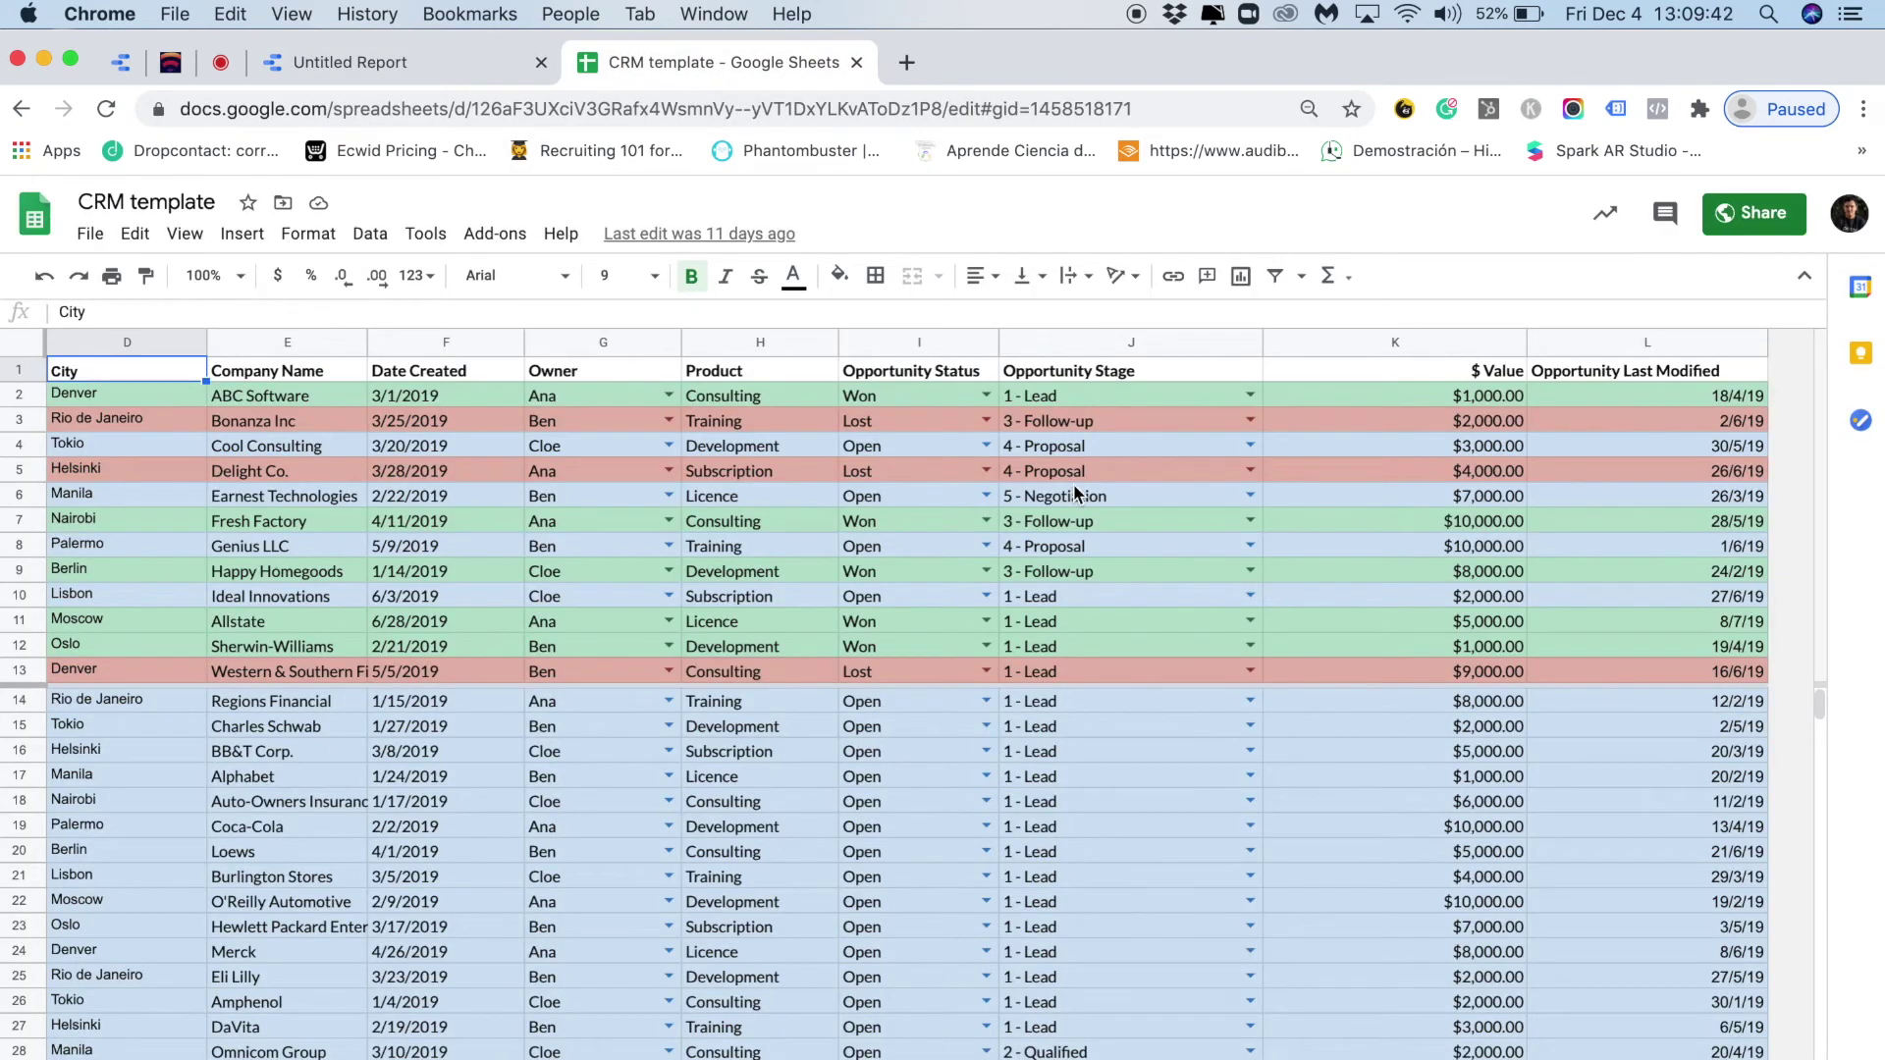
left_click(1456, 404)
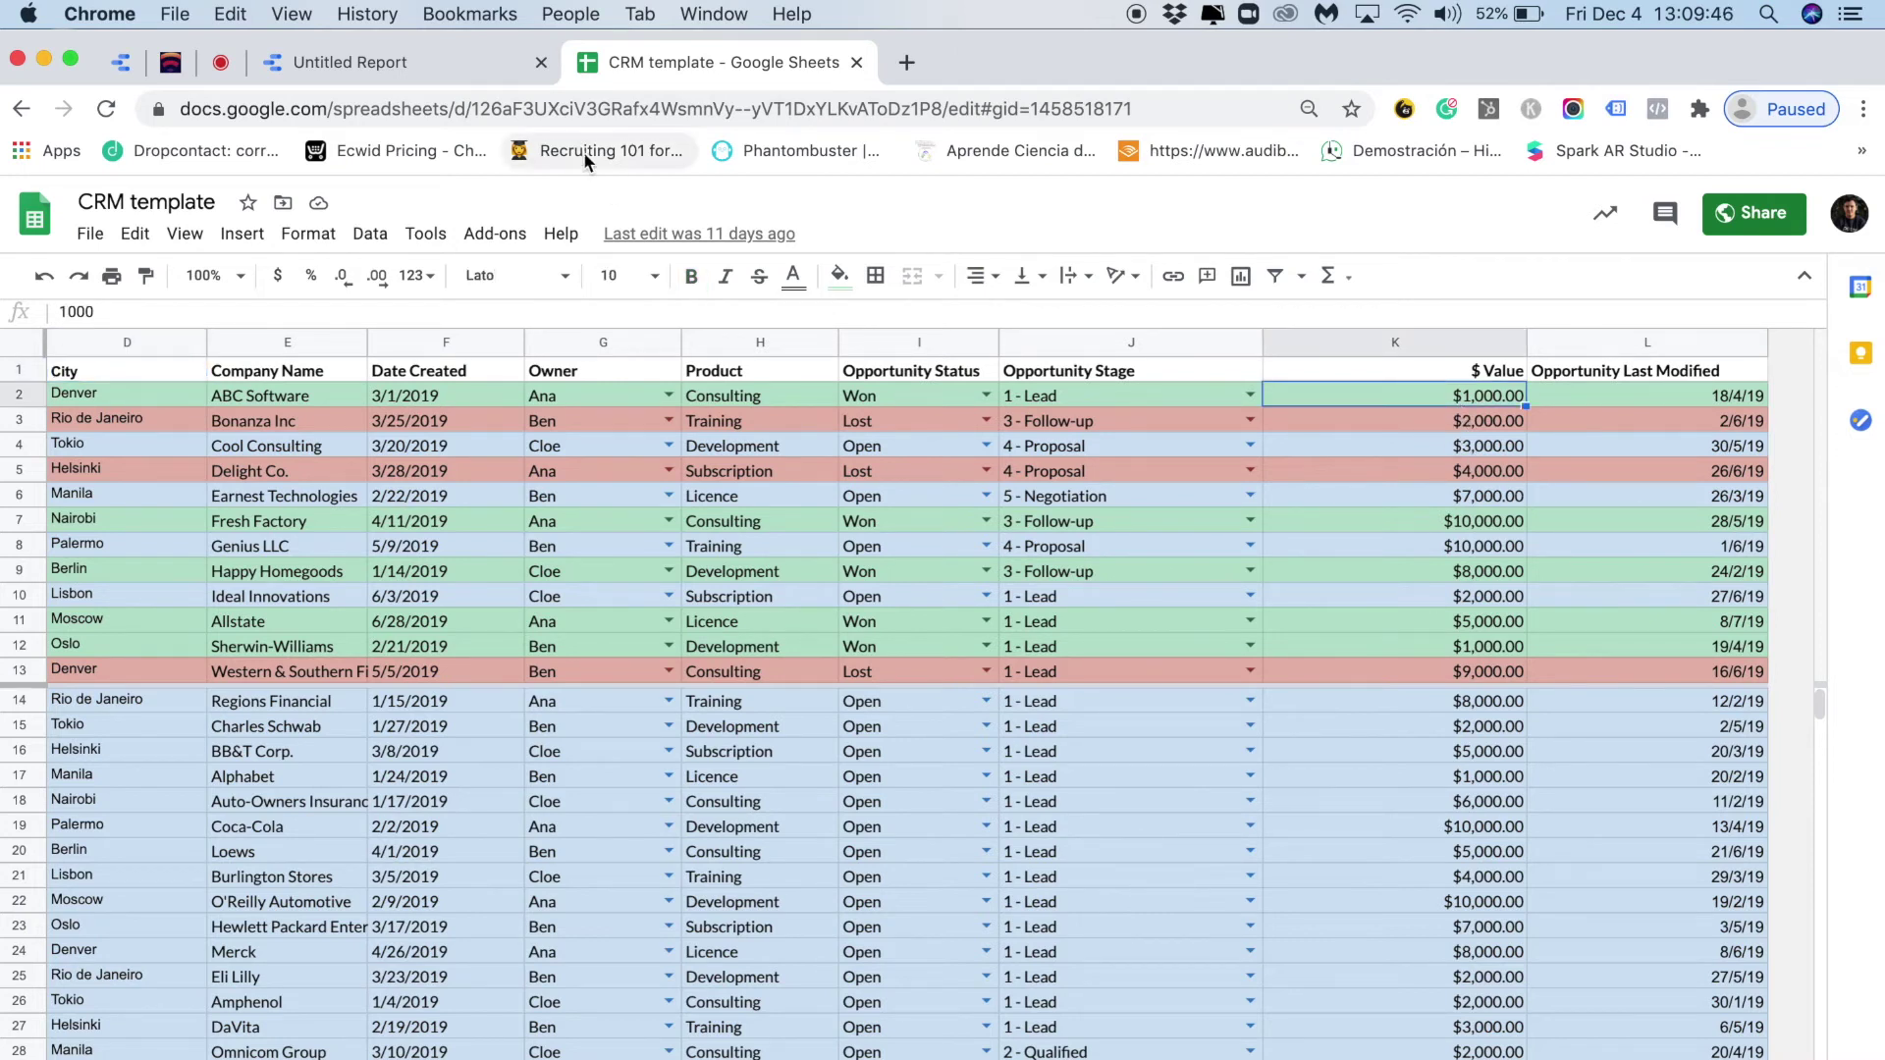
left_click(424, 67)
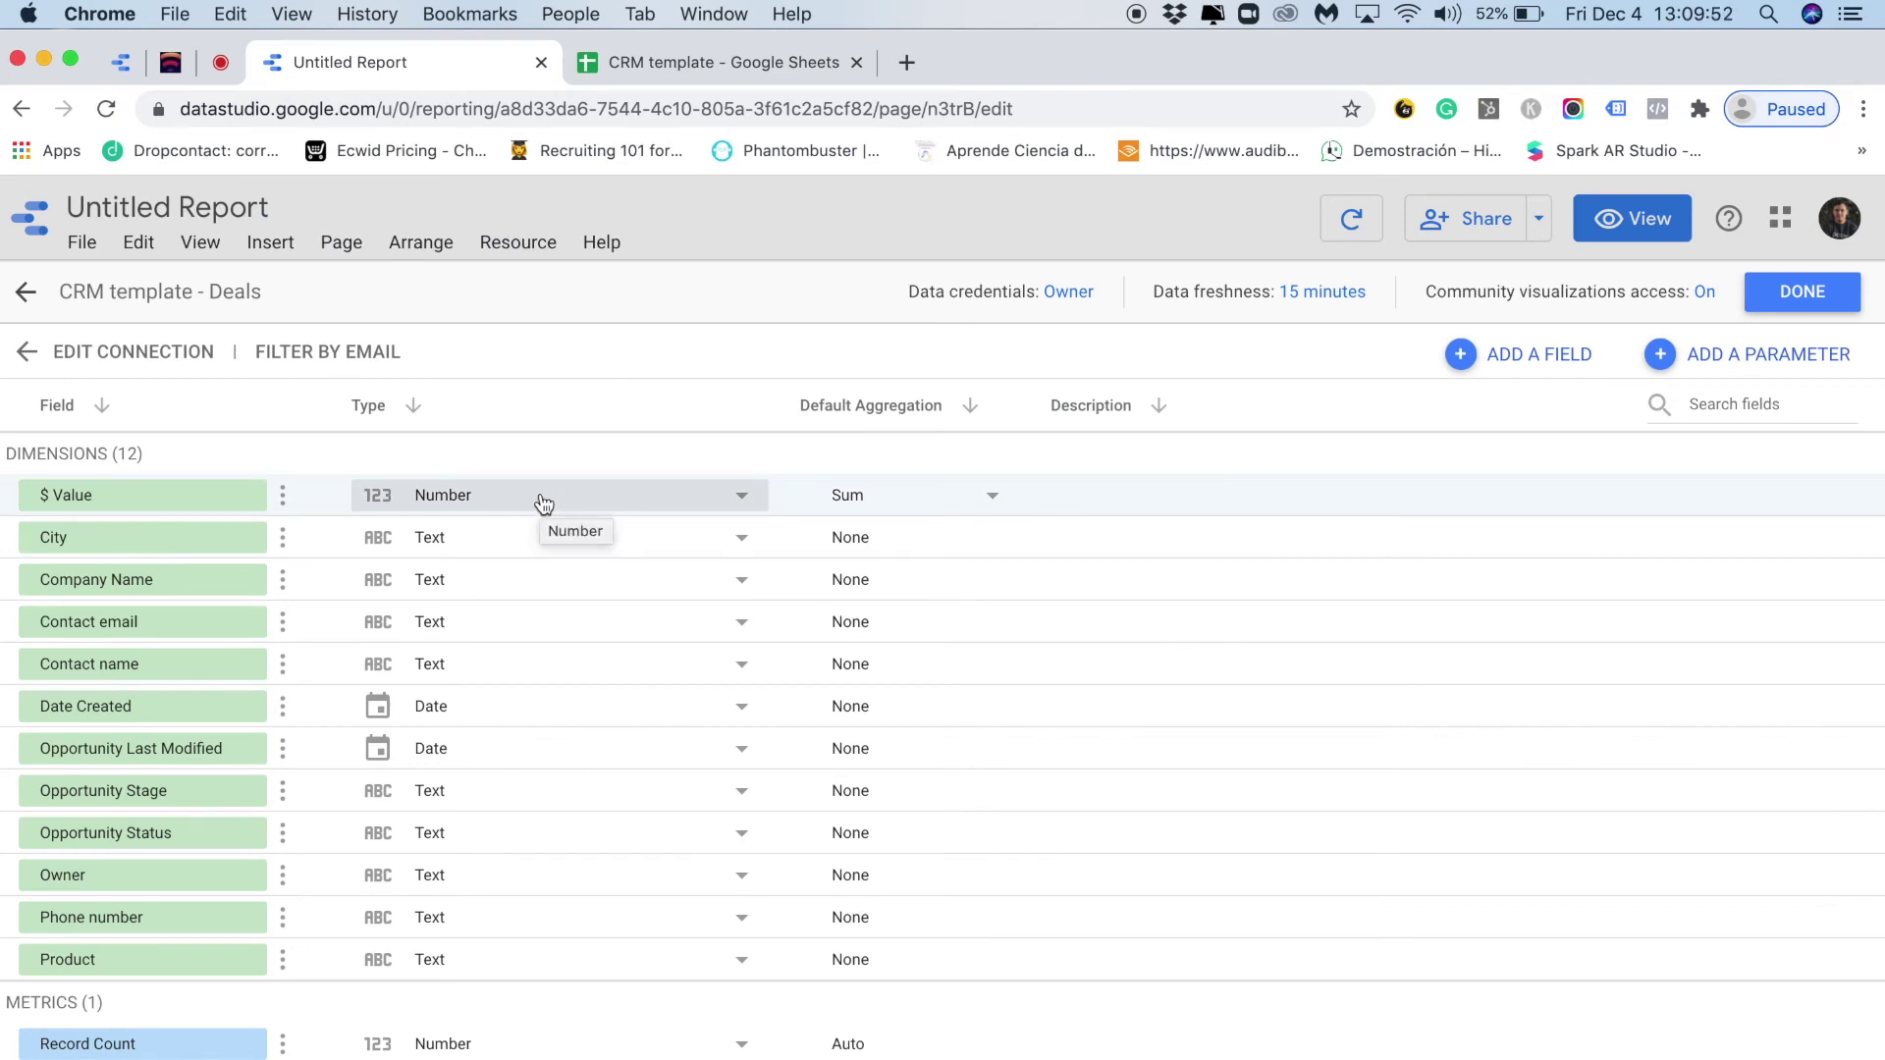
left_click(623, 502)
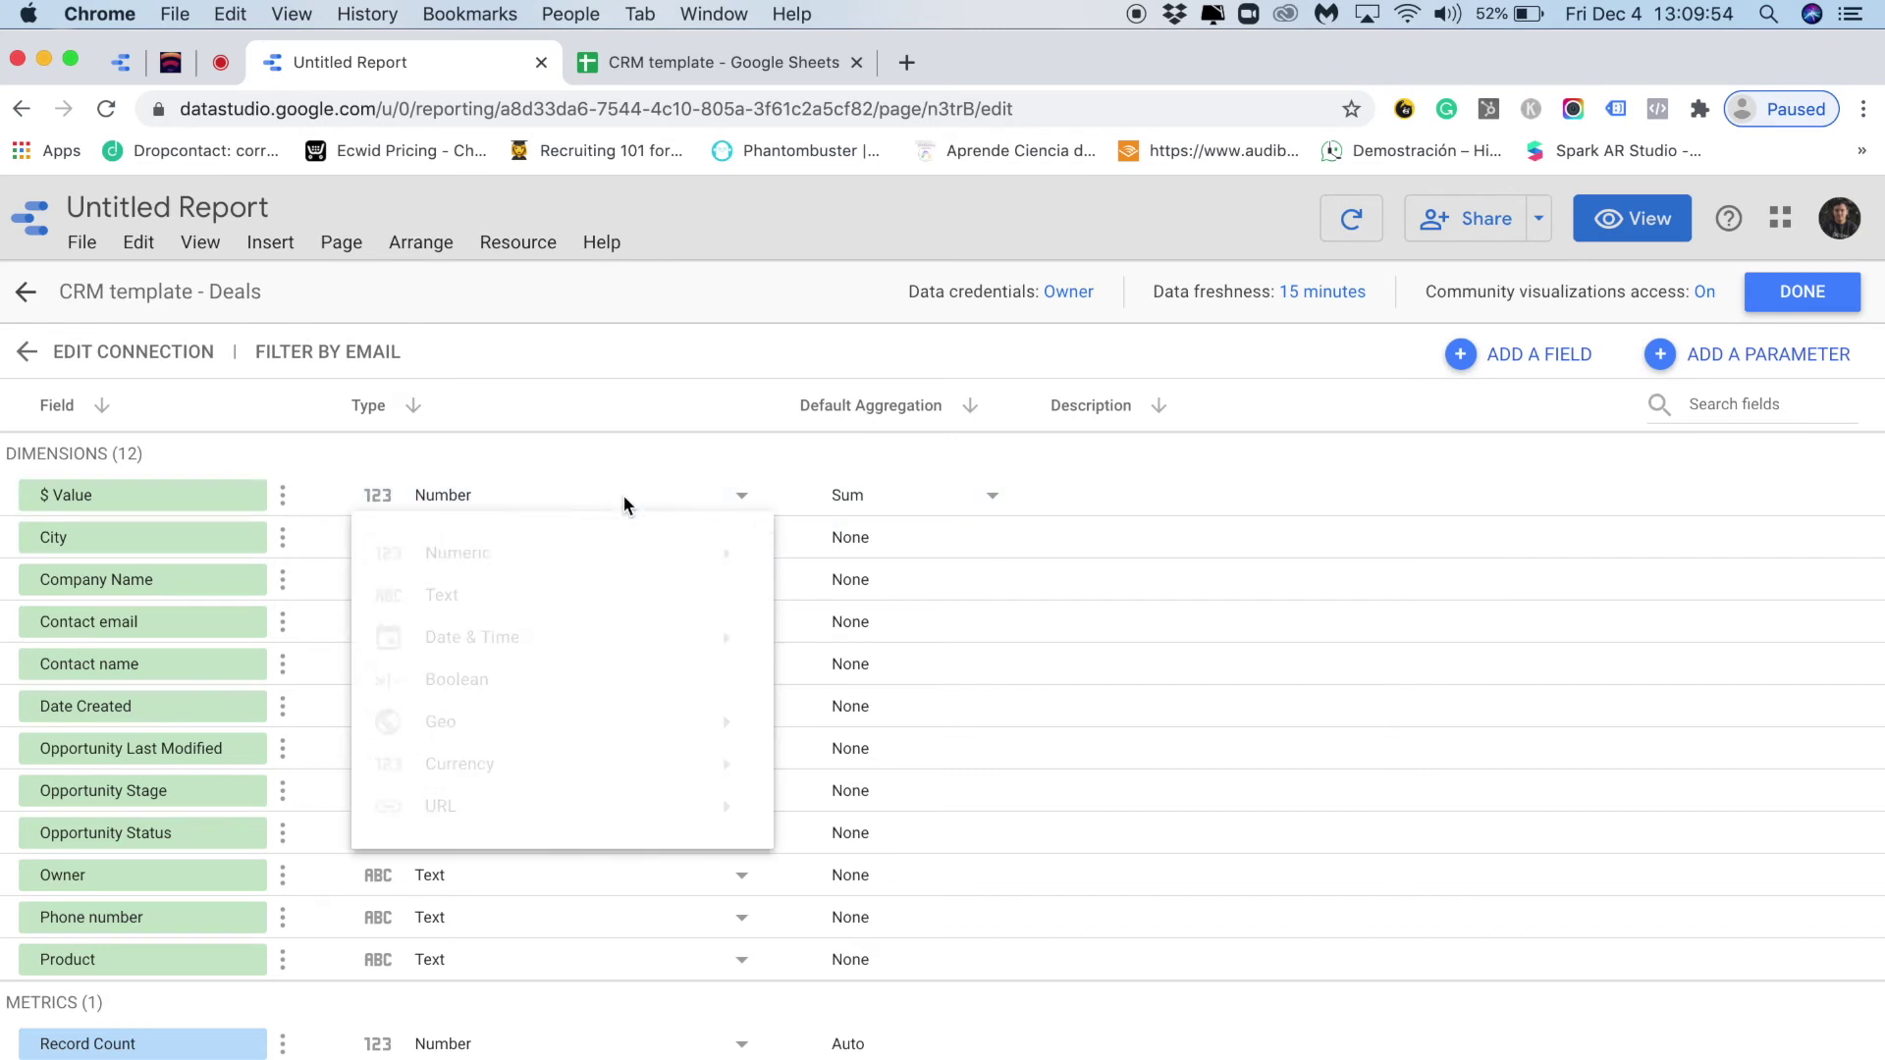
left_click(602, 766)
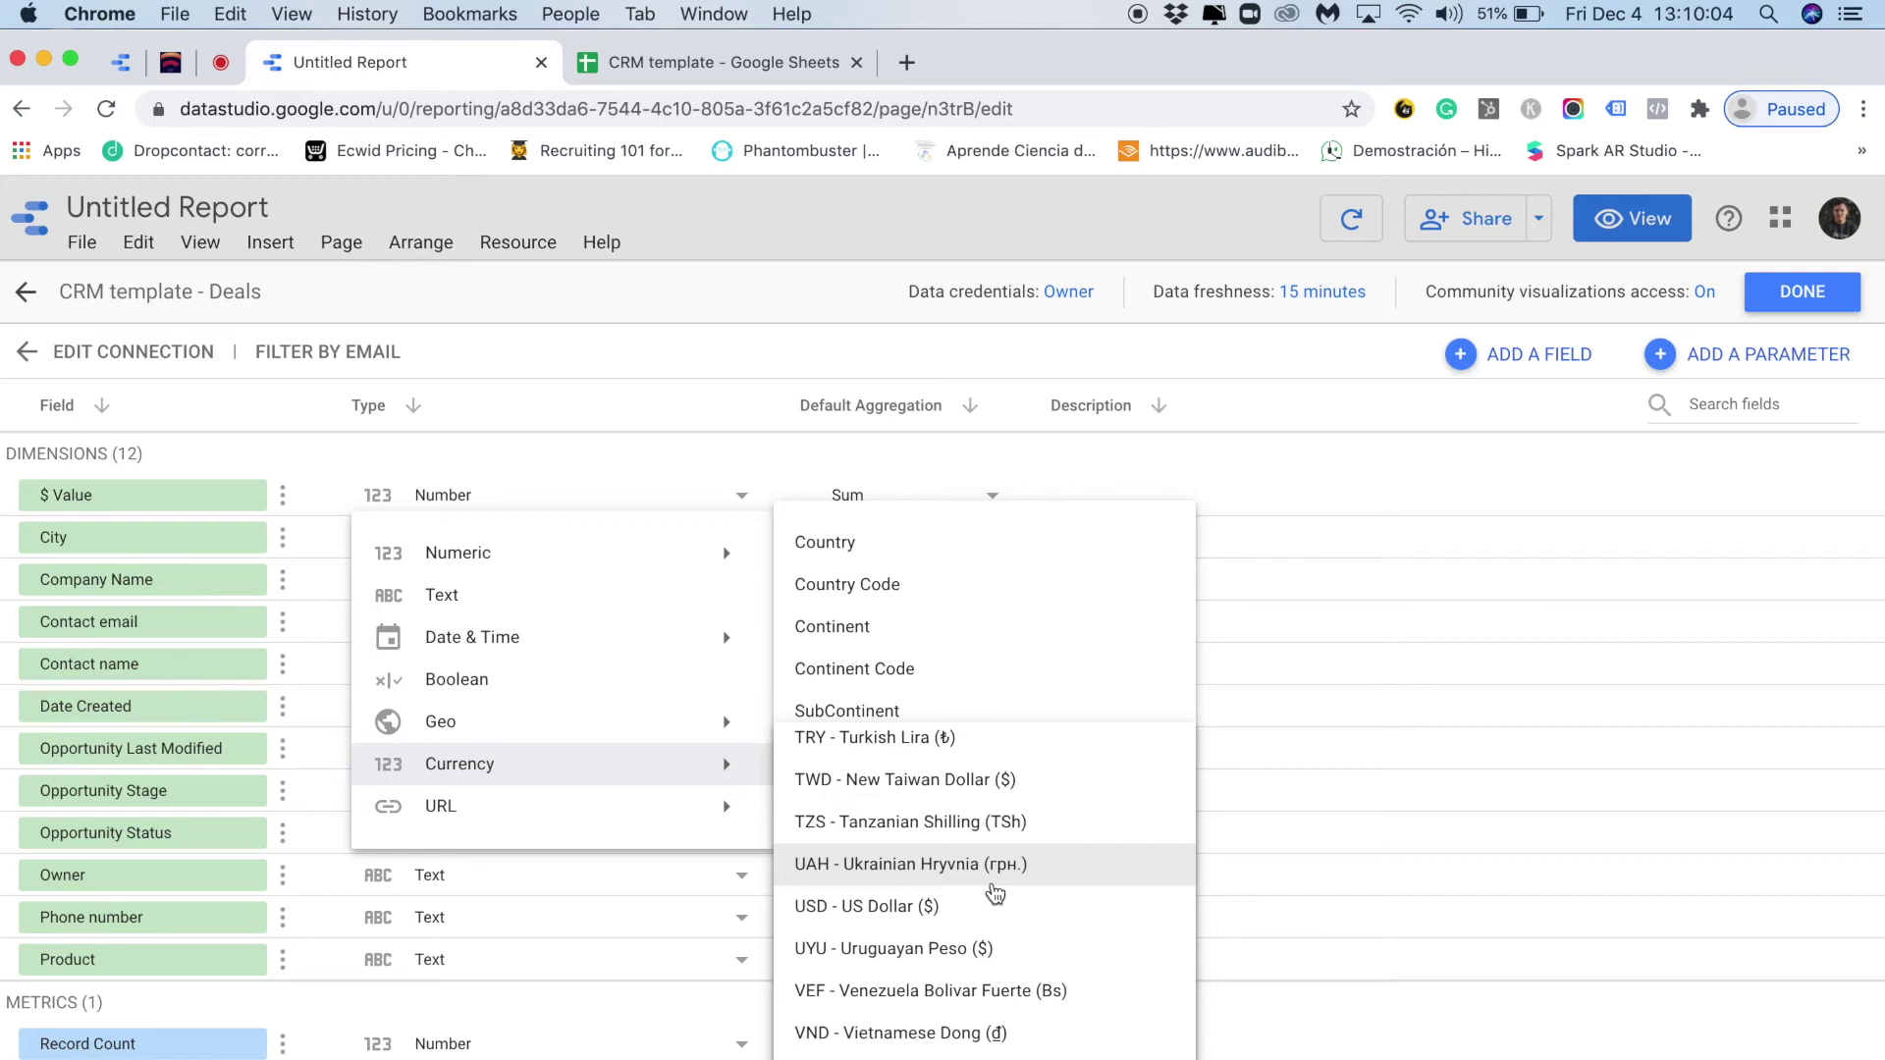
left_click(952, 915)
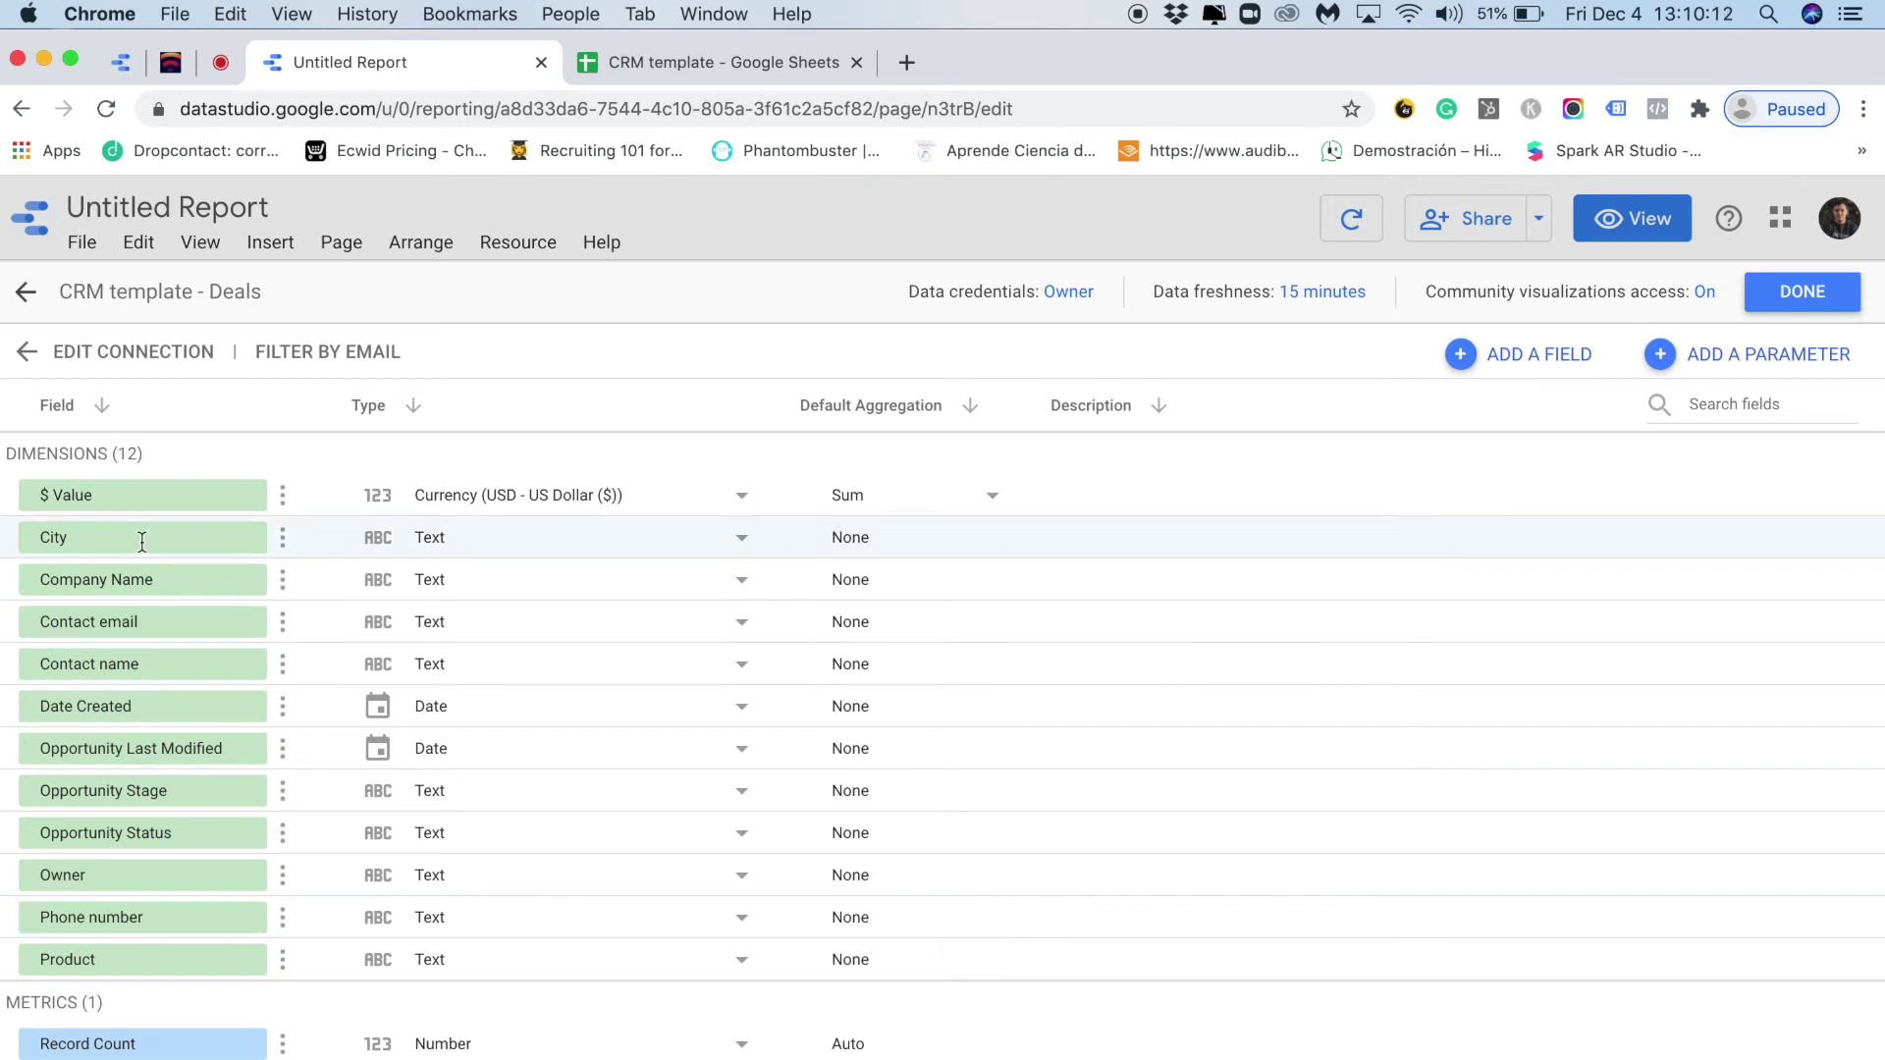
Step: Check the City column in the spreadsheet and change the City field's type to the geographic type City
left_click(671, 65)
scroll(645, 497, "left", 5)
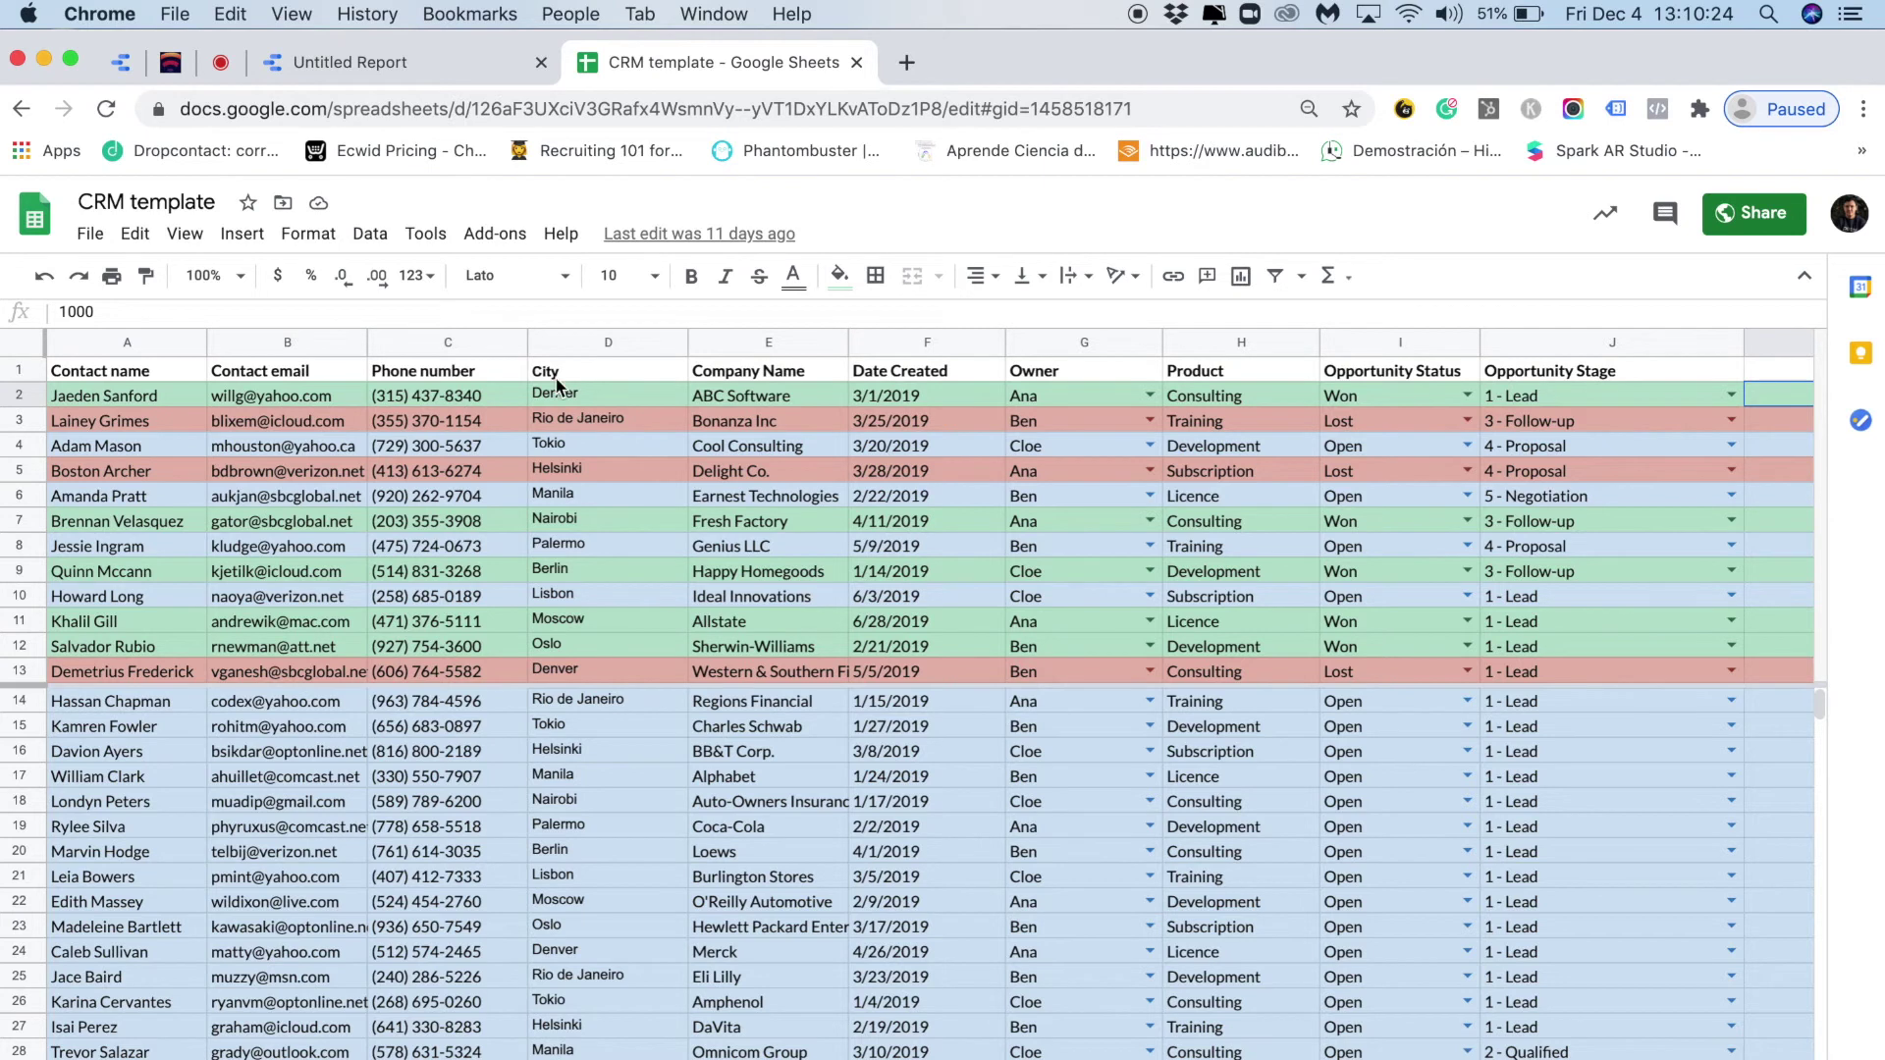
left_click(391, 67)
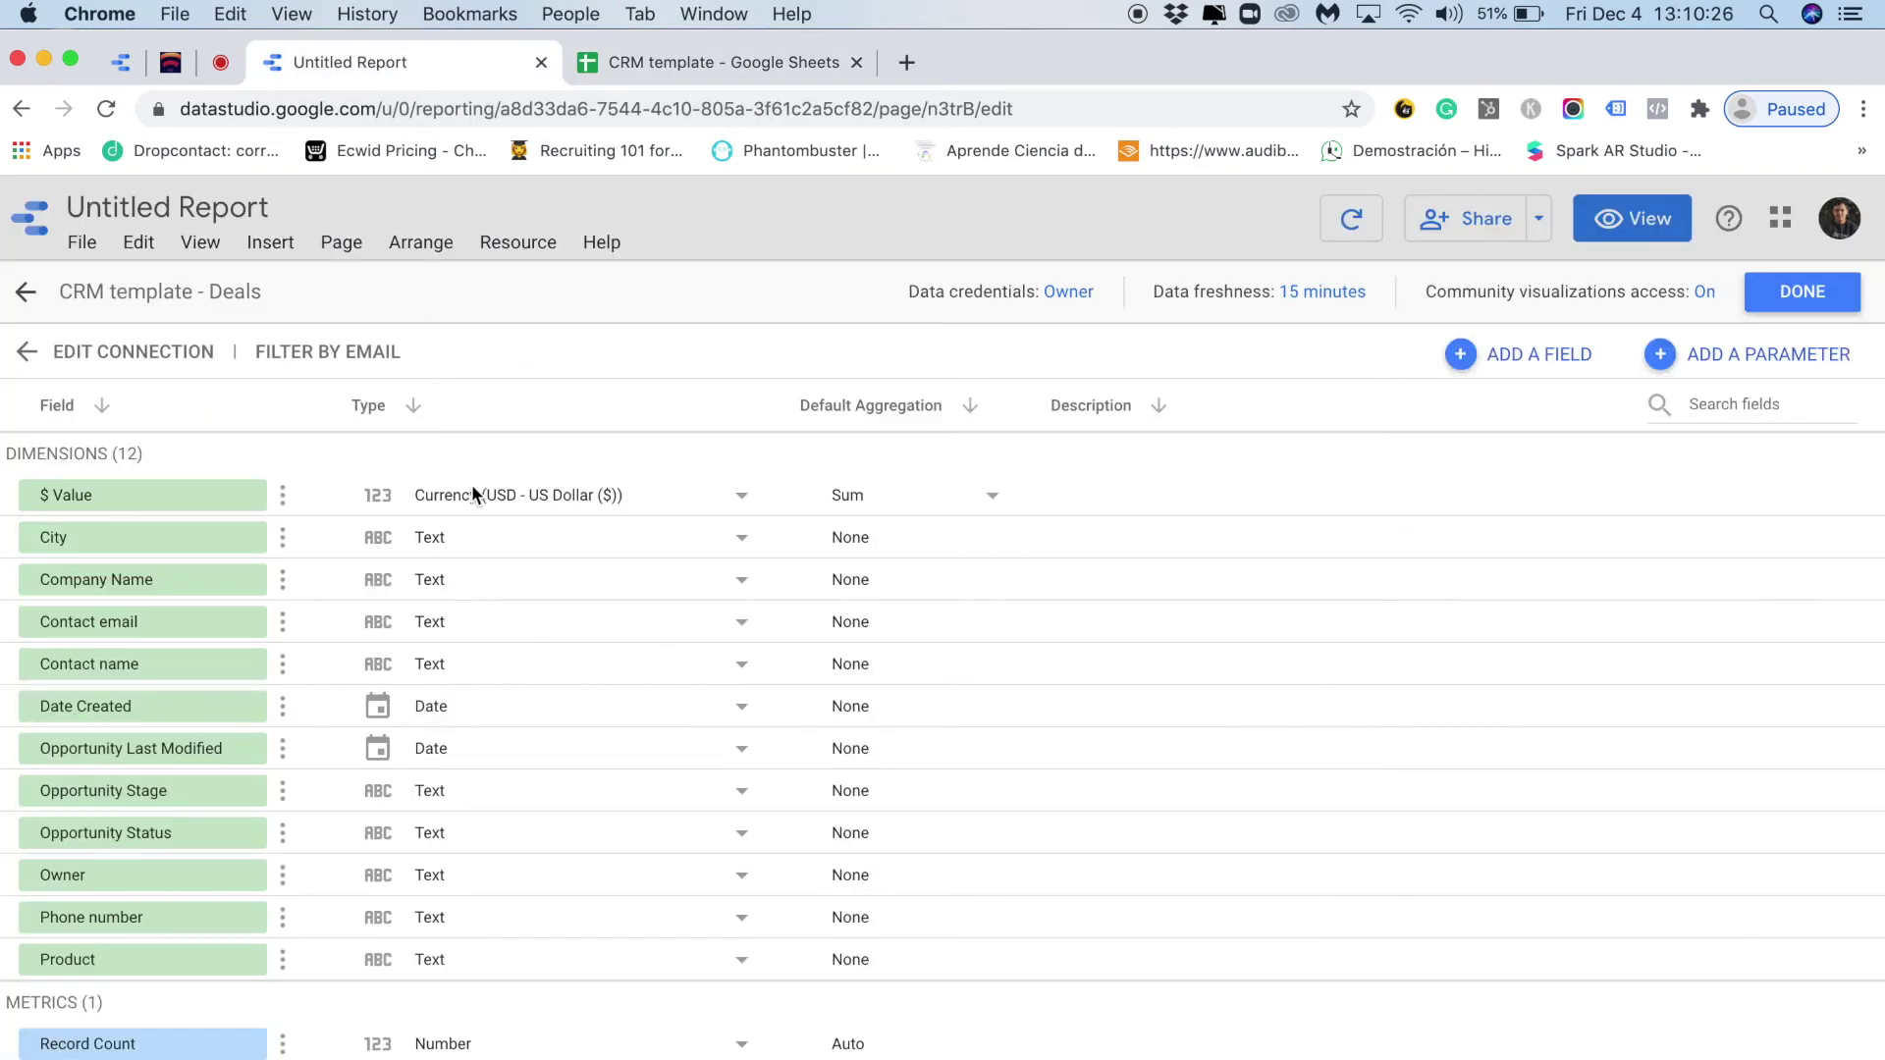
left_click(478, 547)
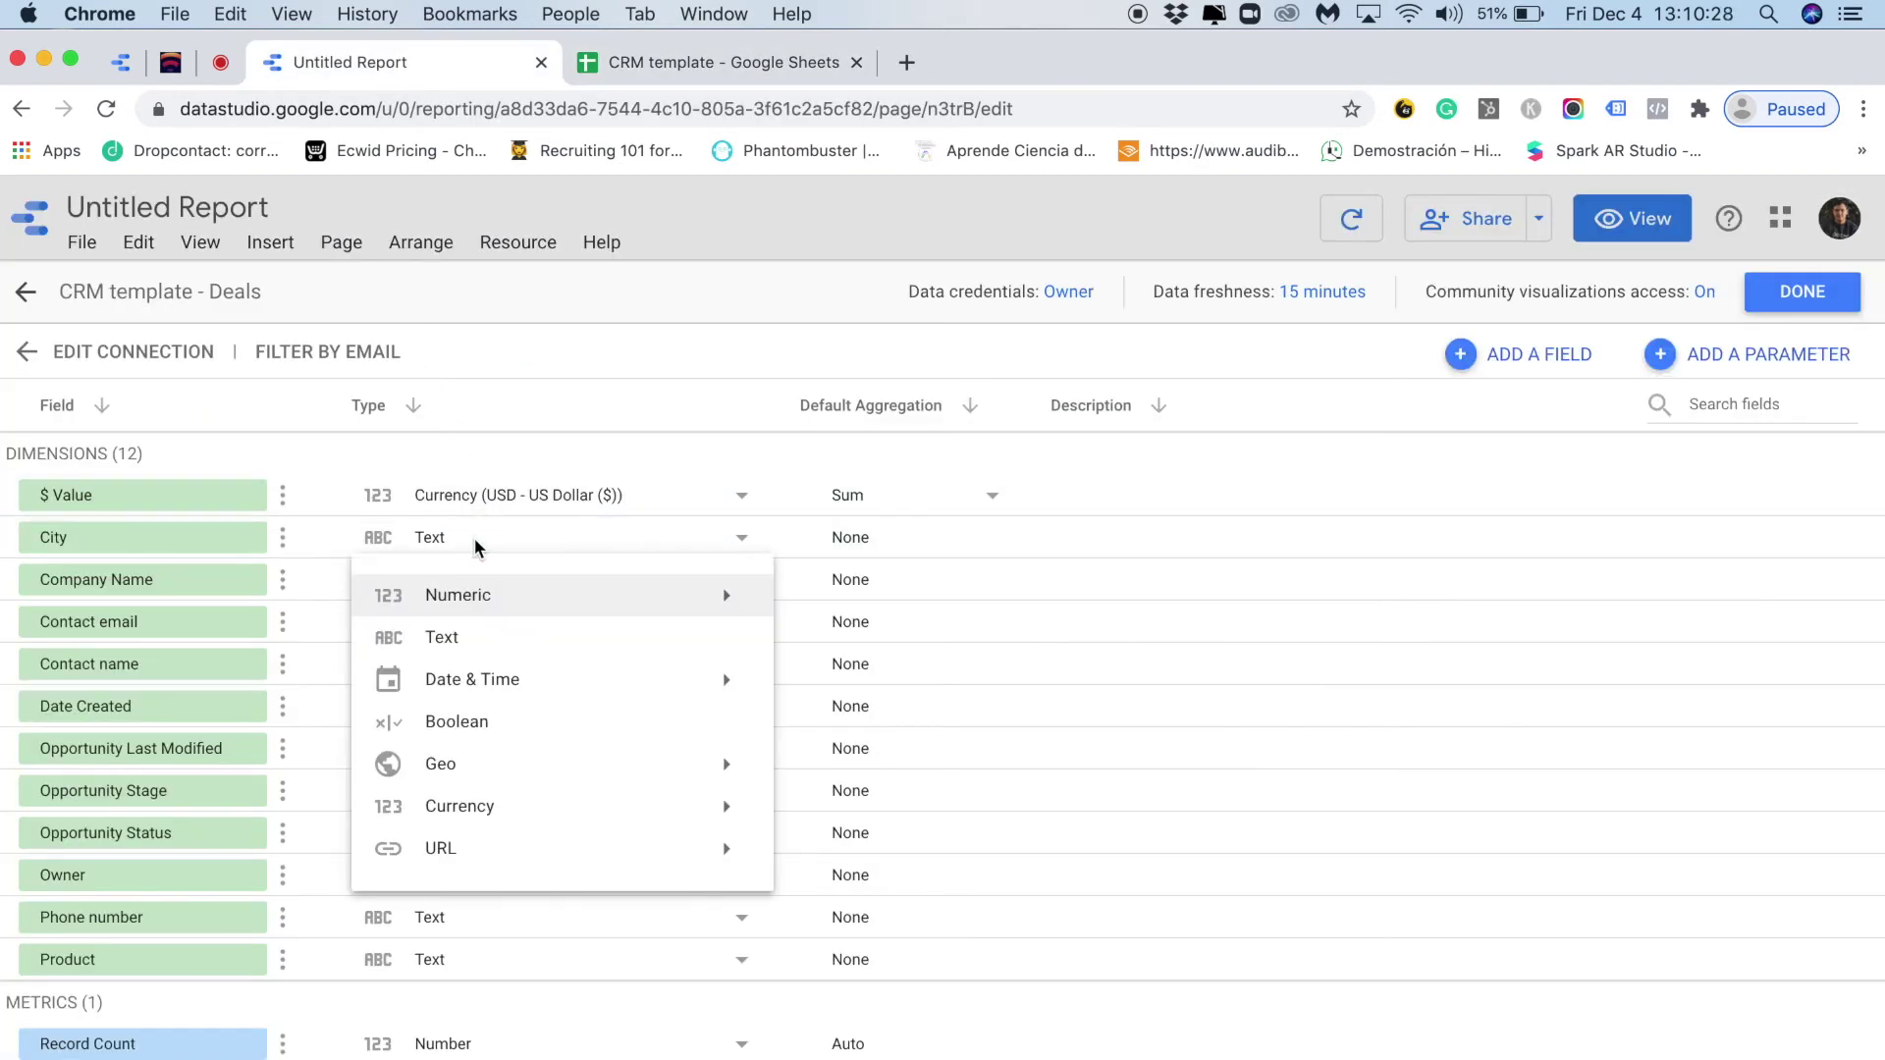
mouse_move(550, 772)
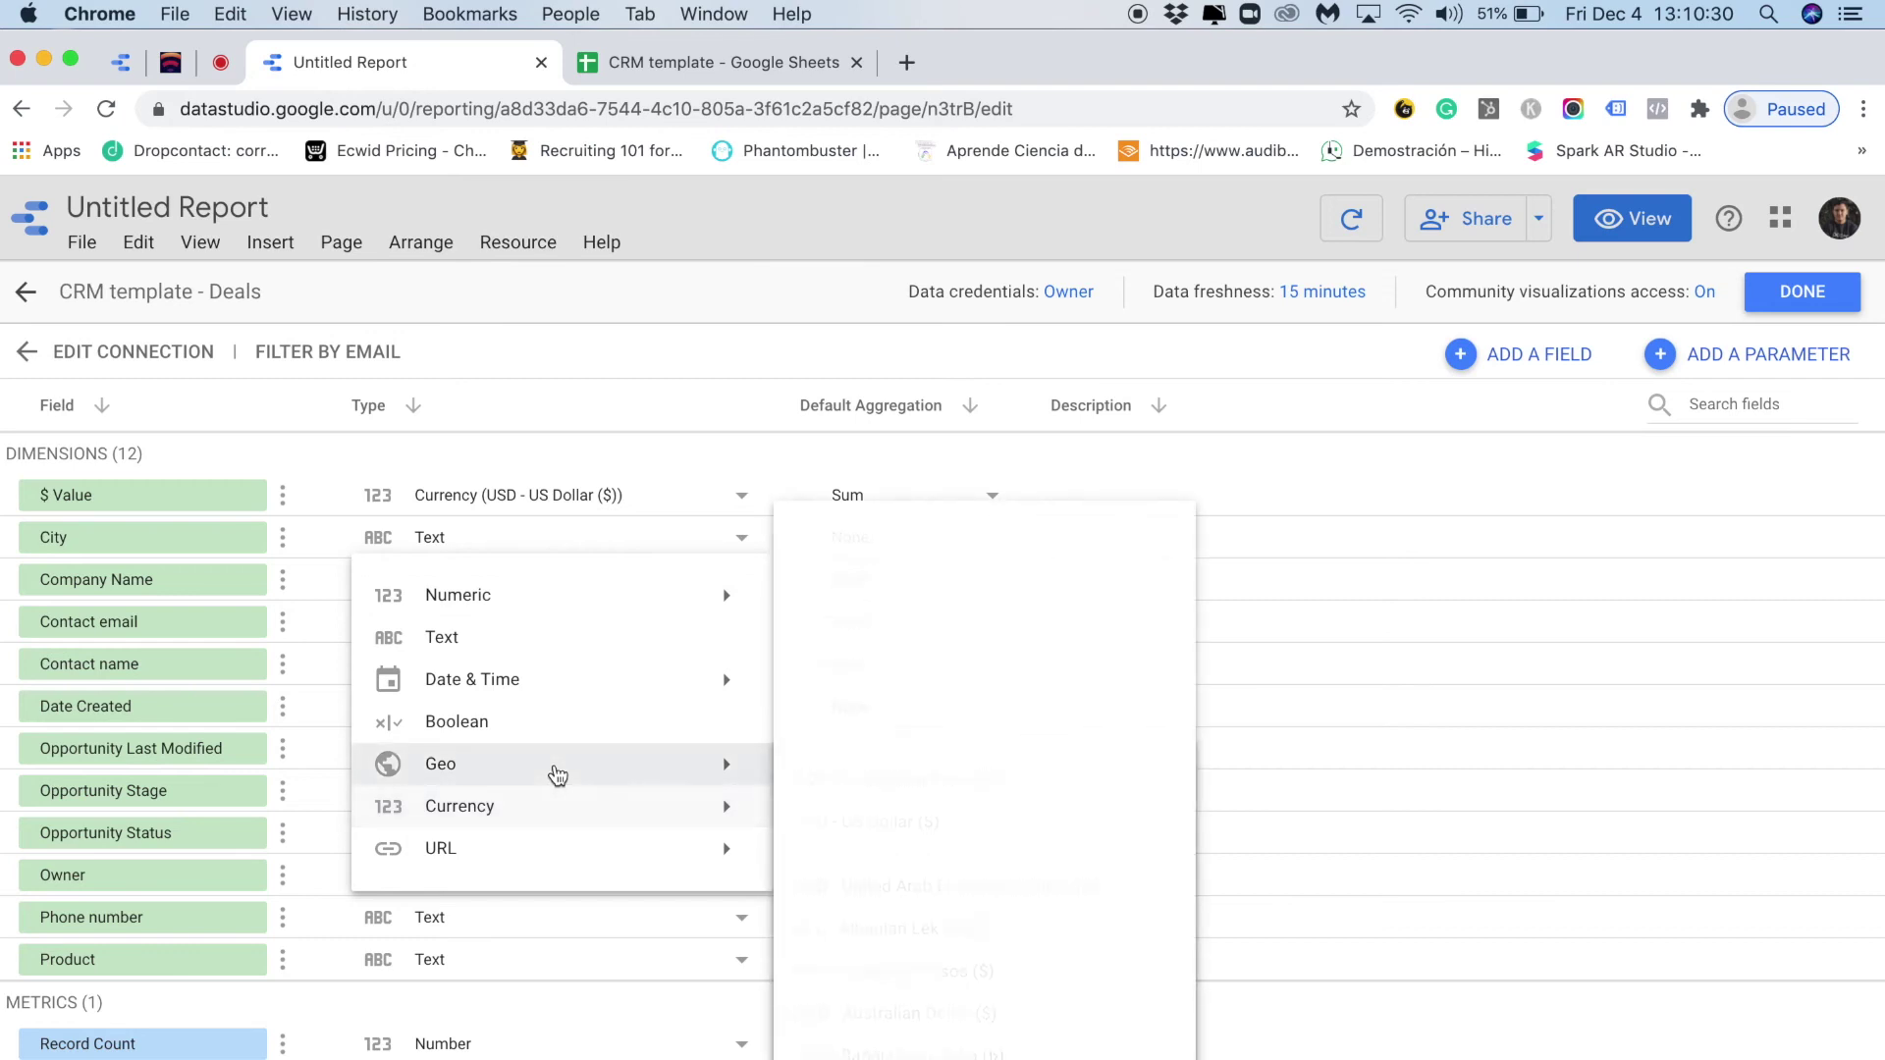
scroll(934, 891, "down", 1)
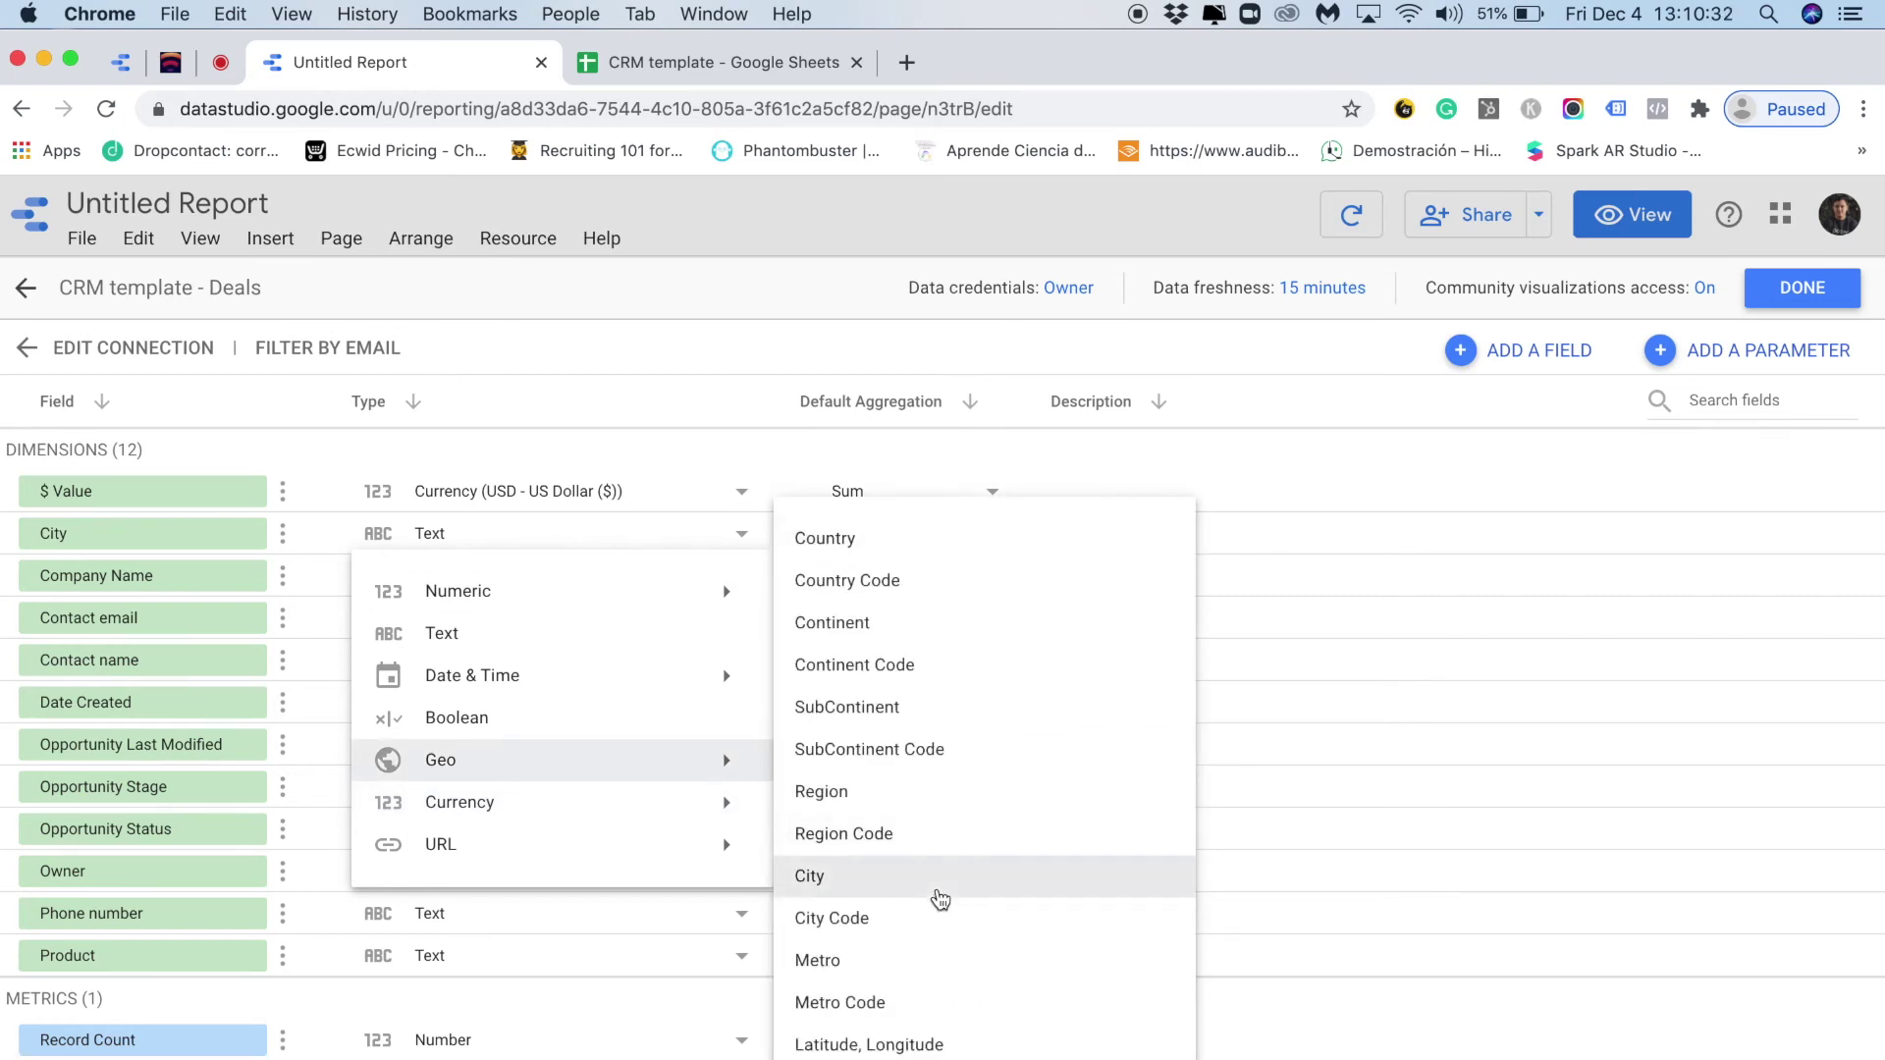
left_click(932, 876)
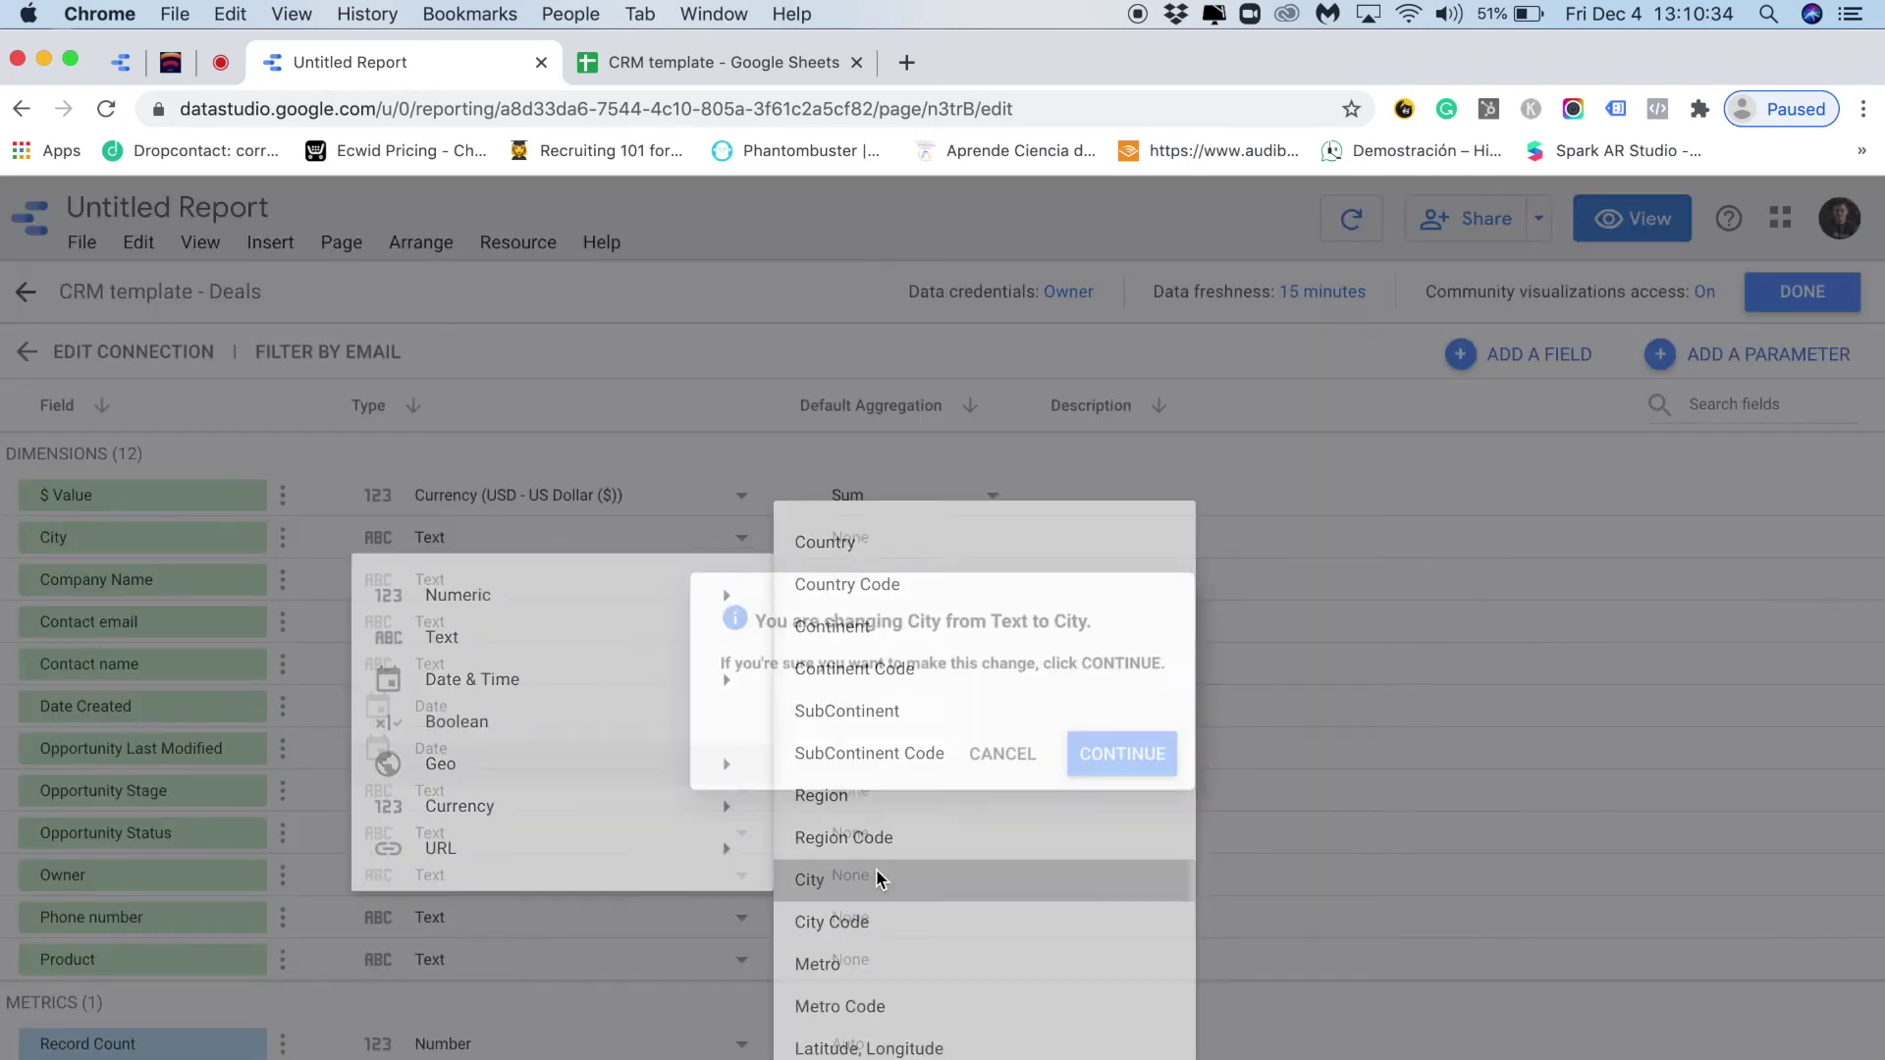
left_click(1132, 775)
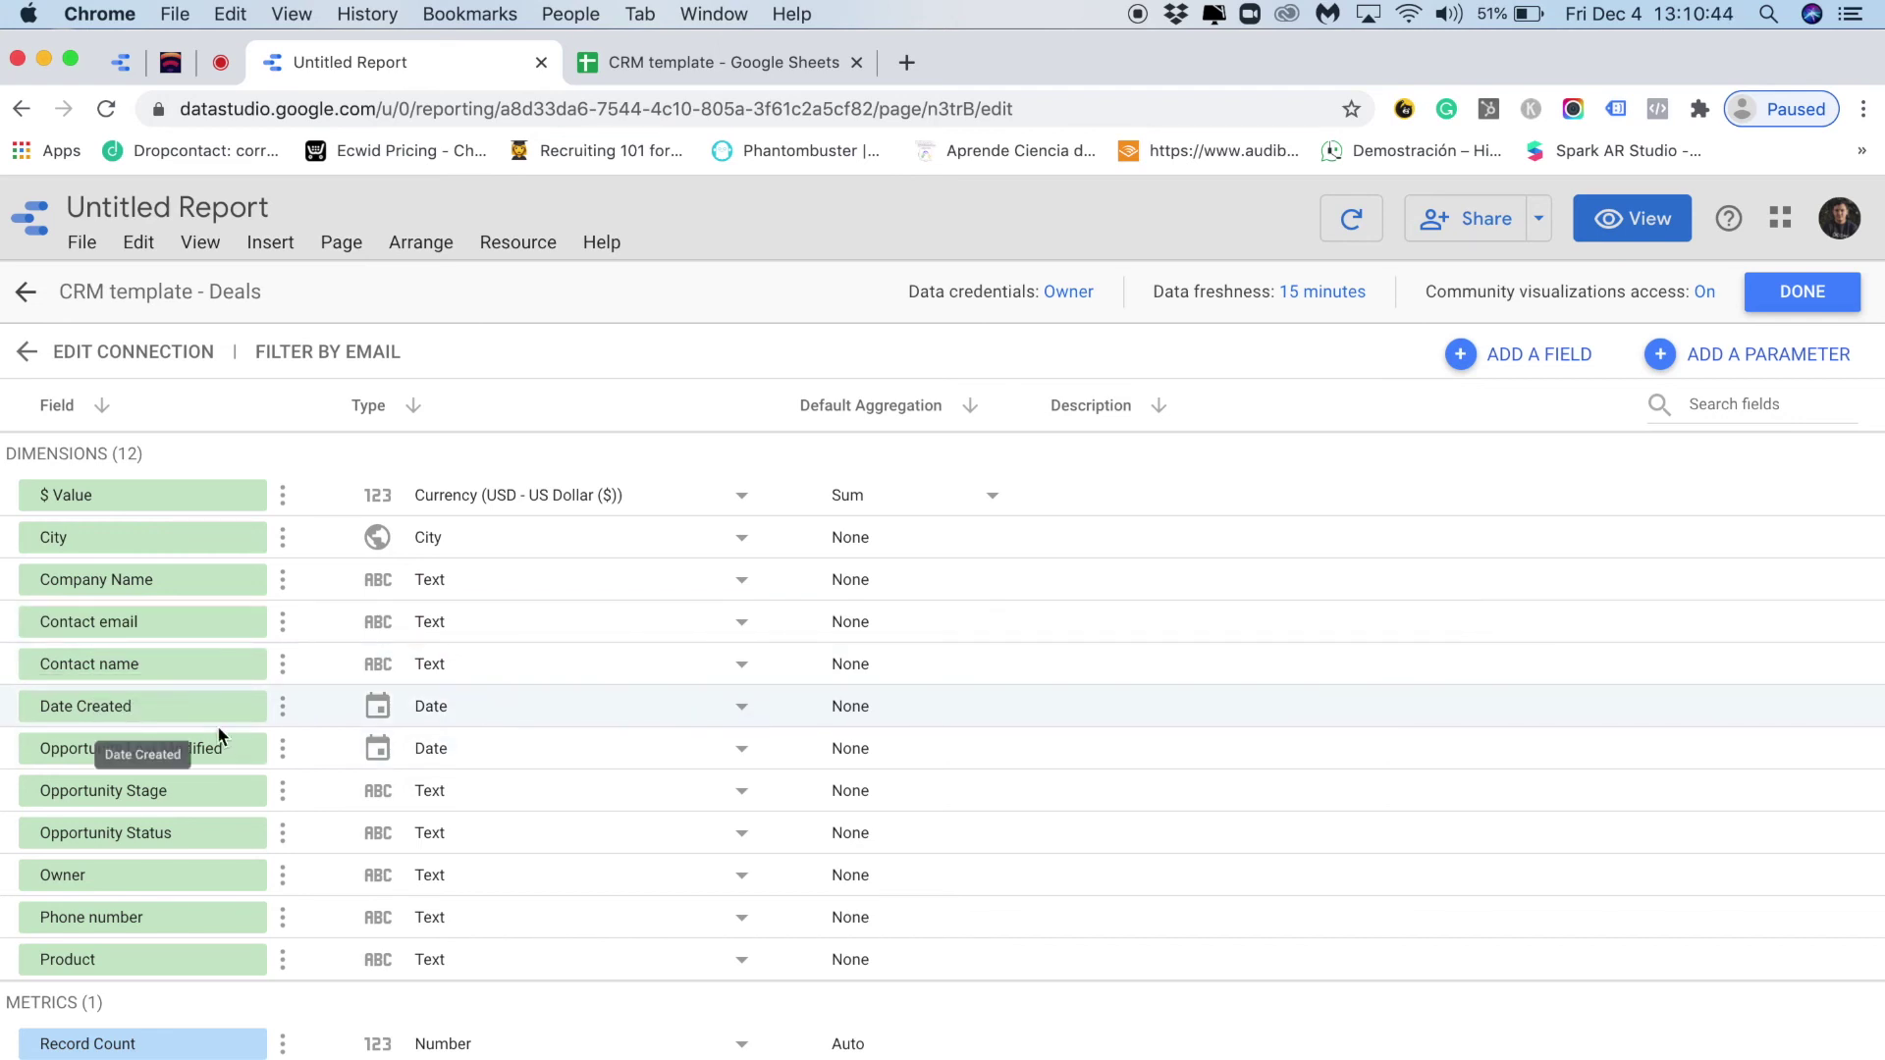
Step: Compare the Date Created and Opportunity Last Modified fields with the date columns in the CRM template spreadsheet, and return to the report's field list
left_click(187, 750)
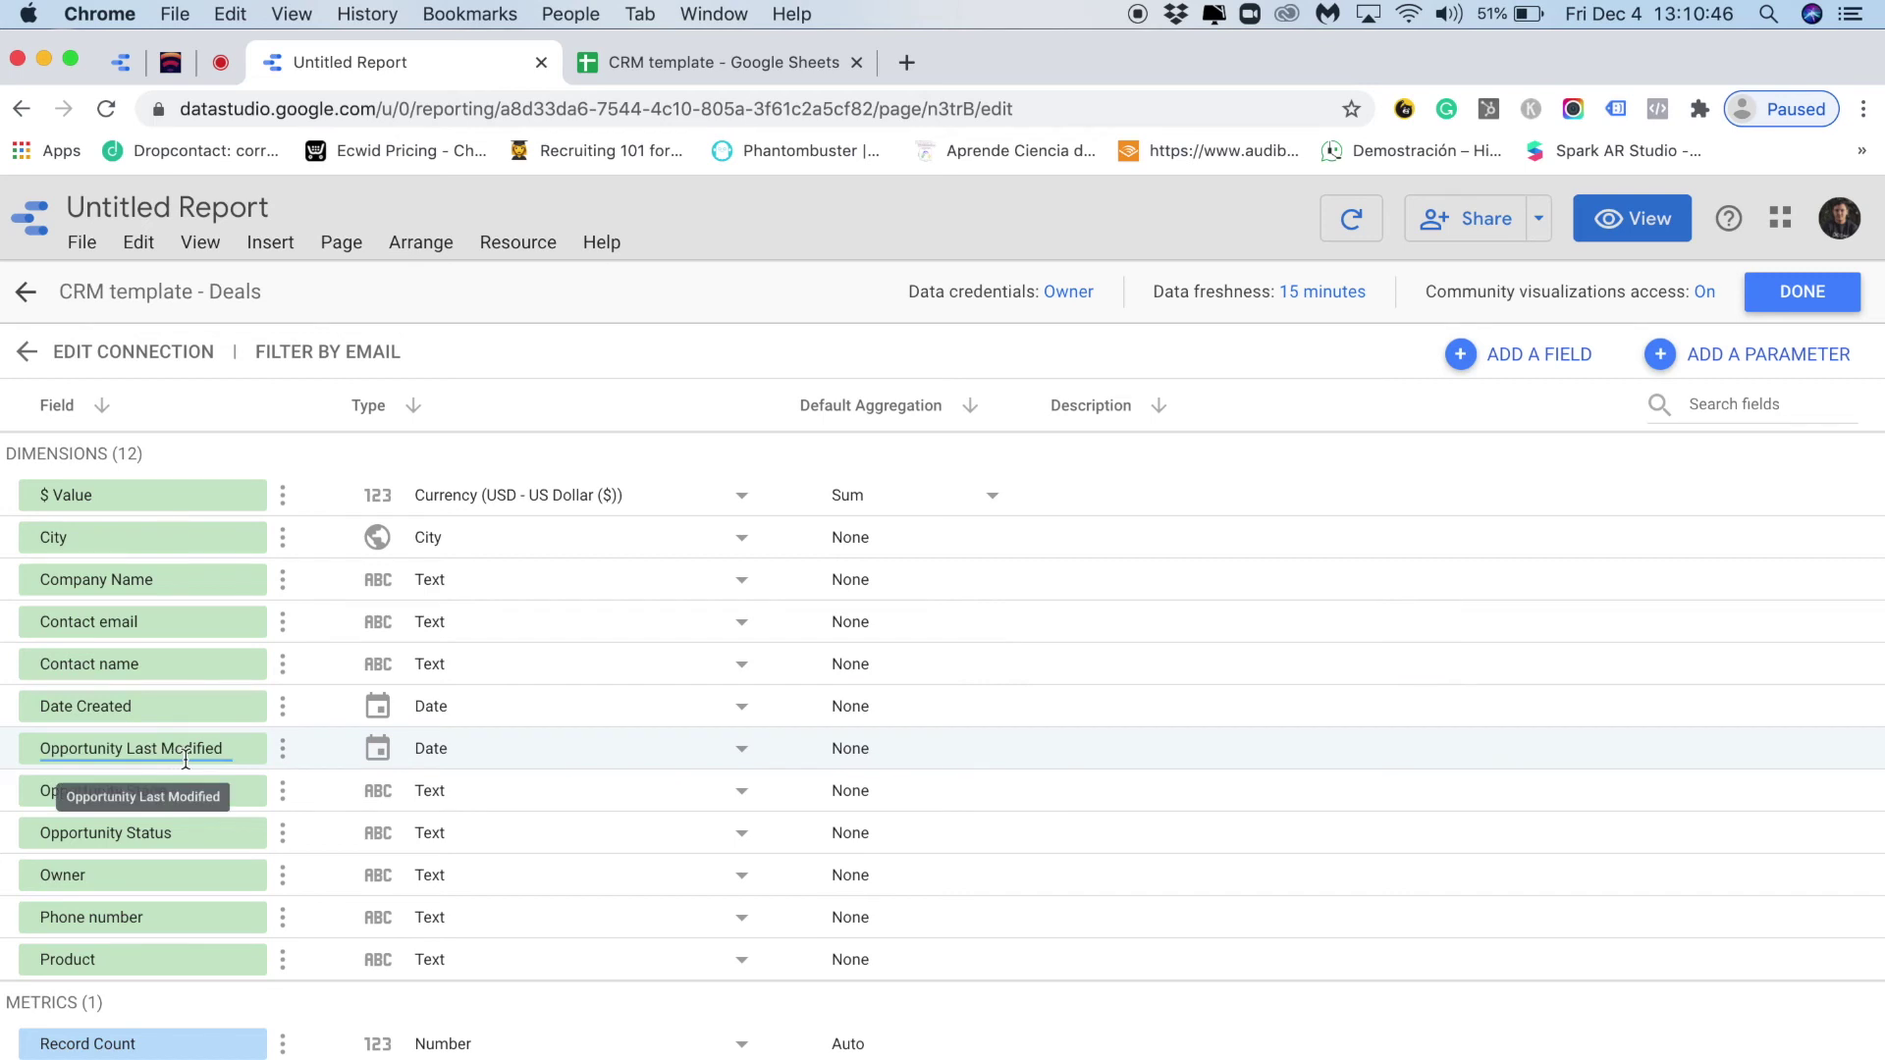
left_click(693, 51)
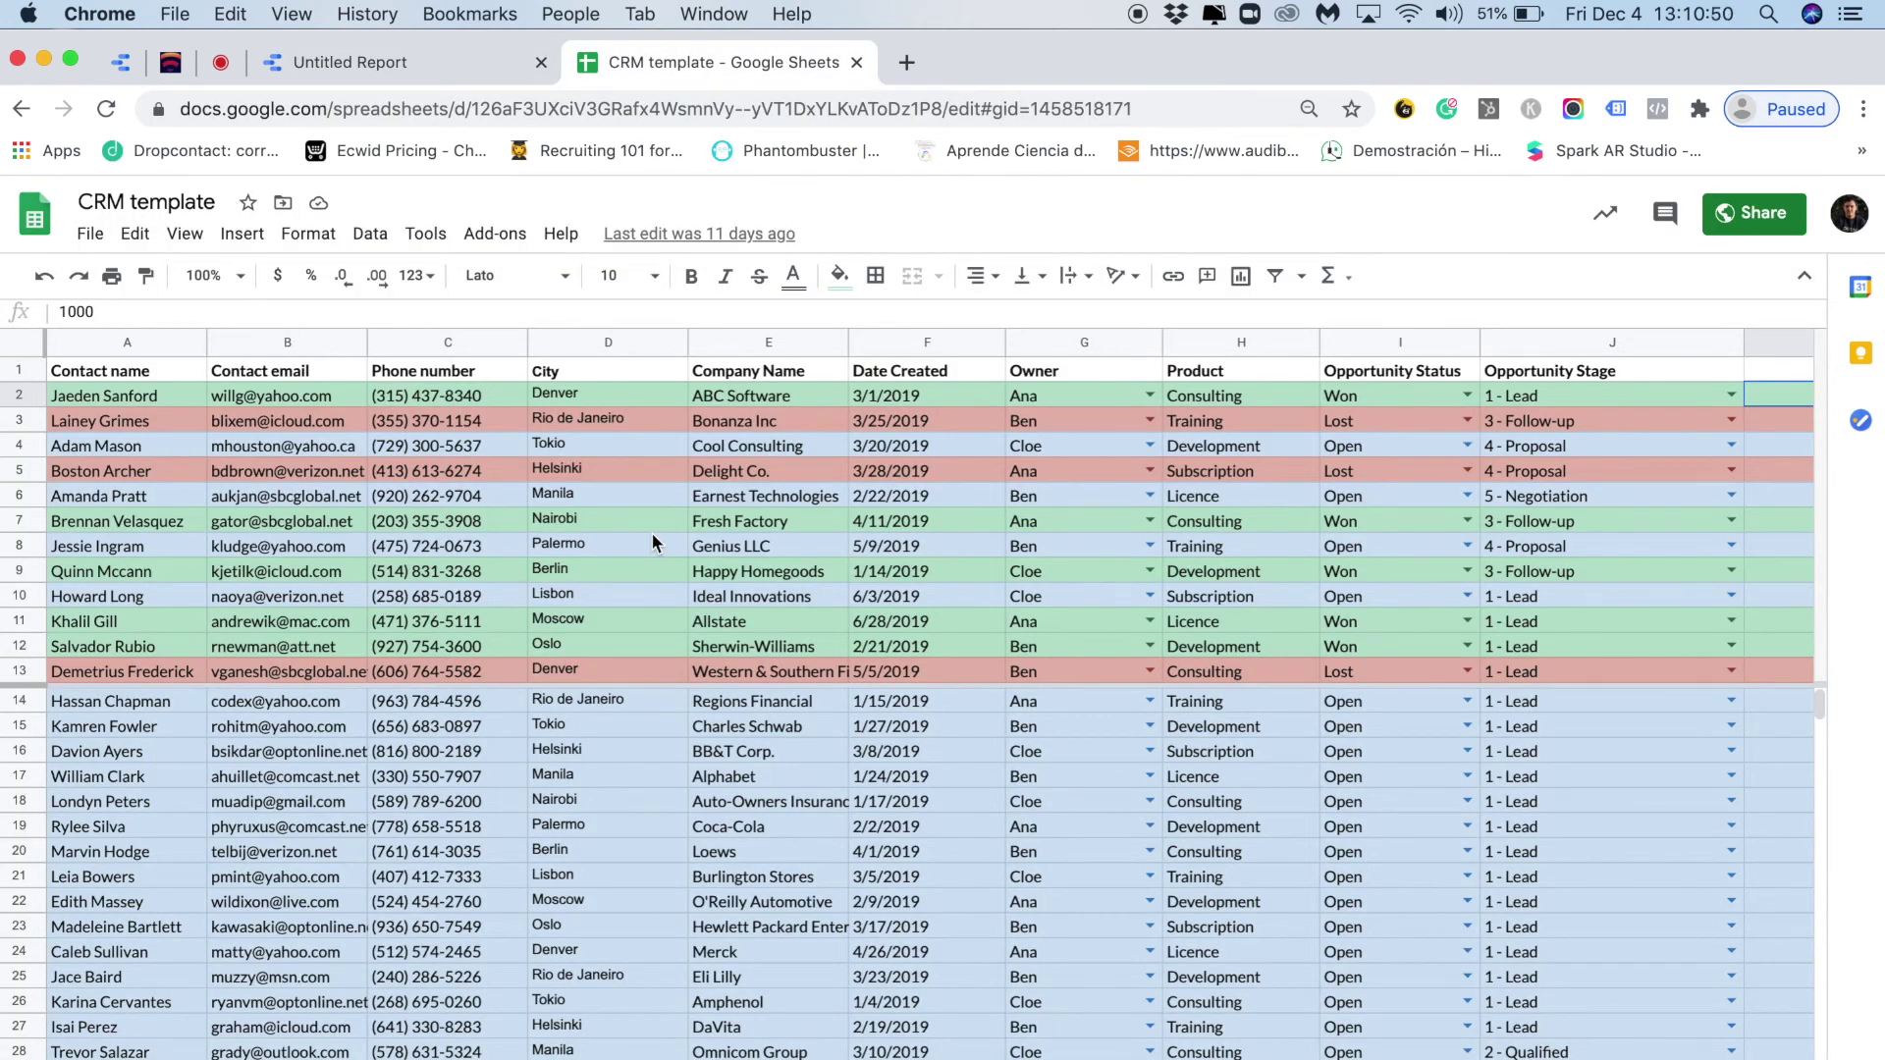
scroll(651, 532, "right", 5)
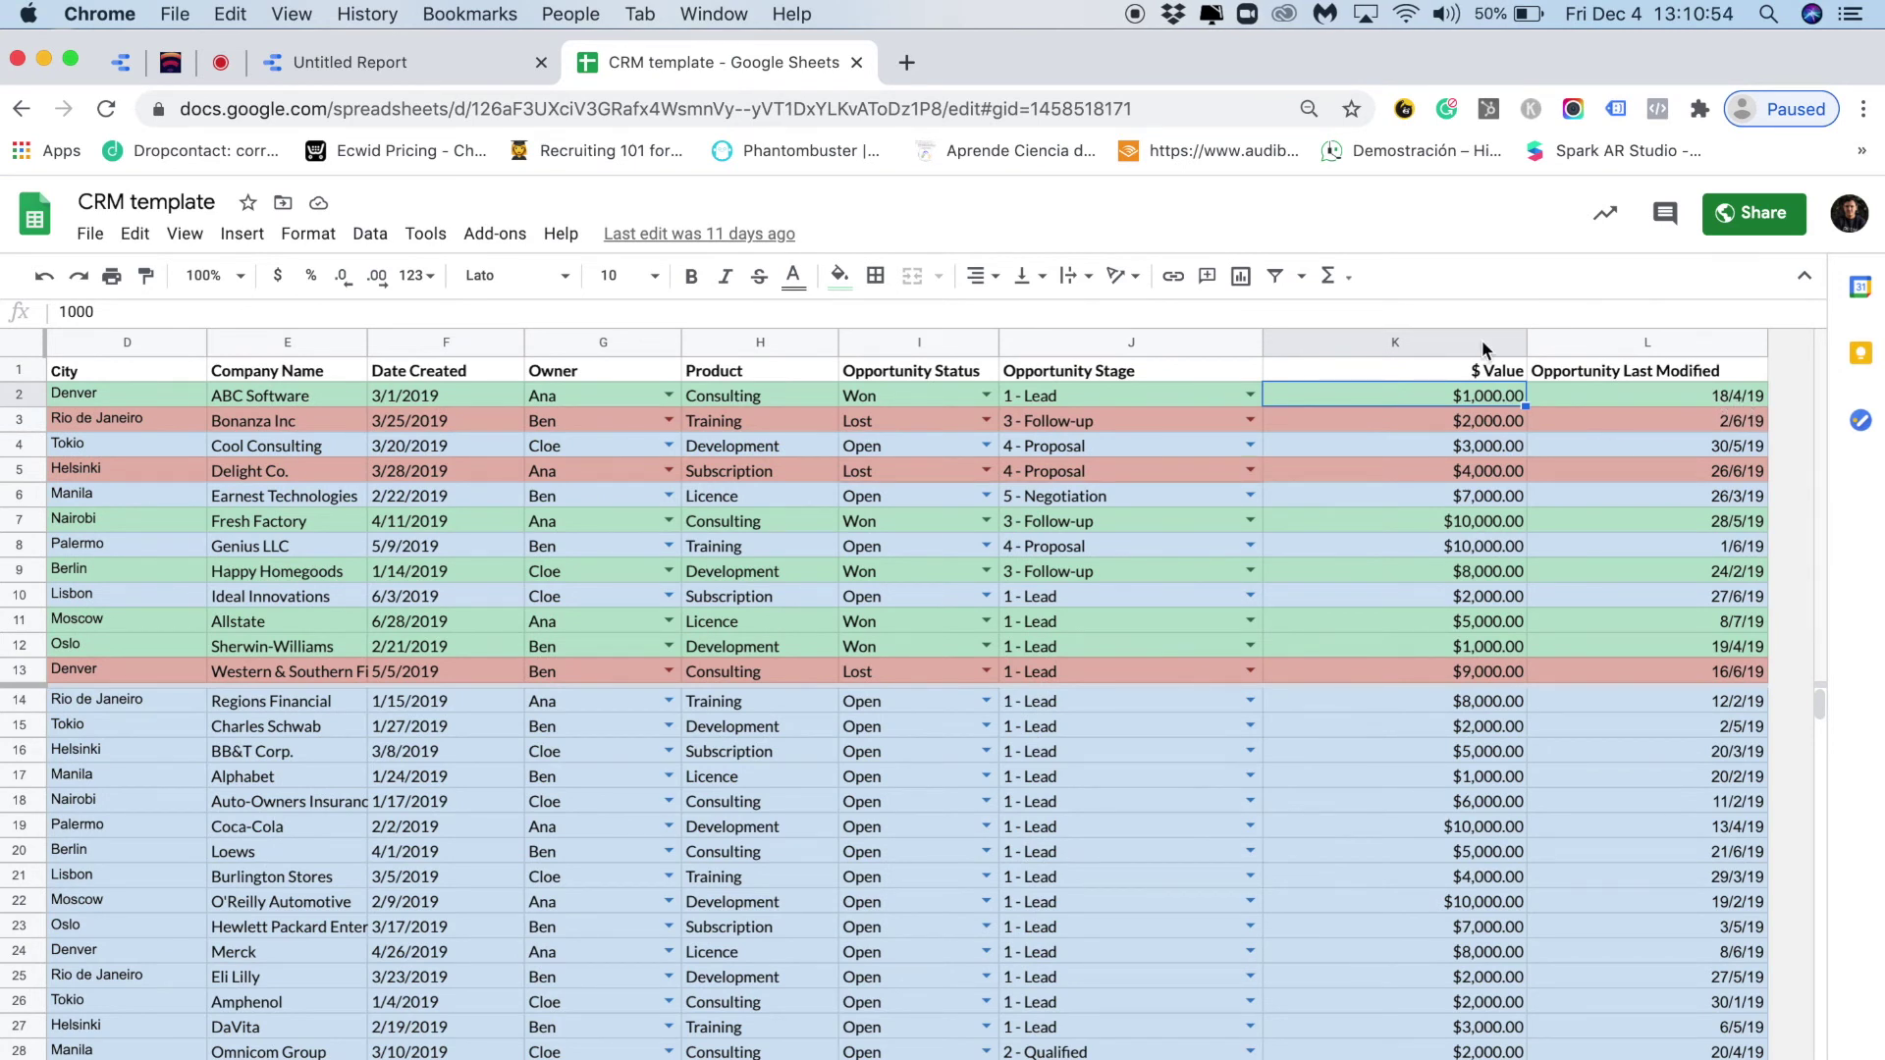
left_click(363, 62)
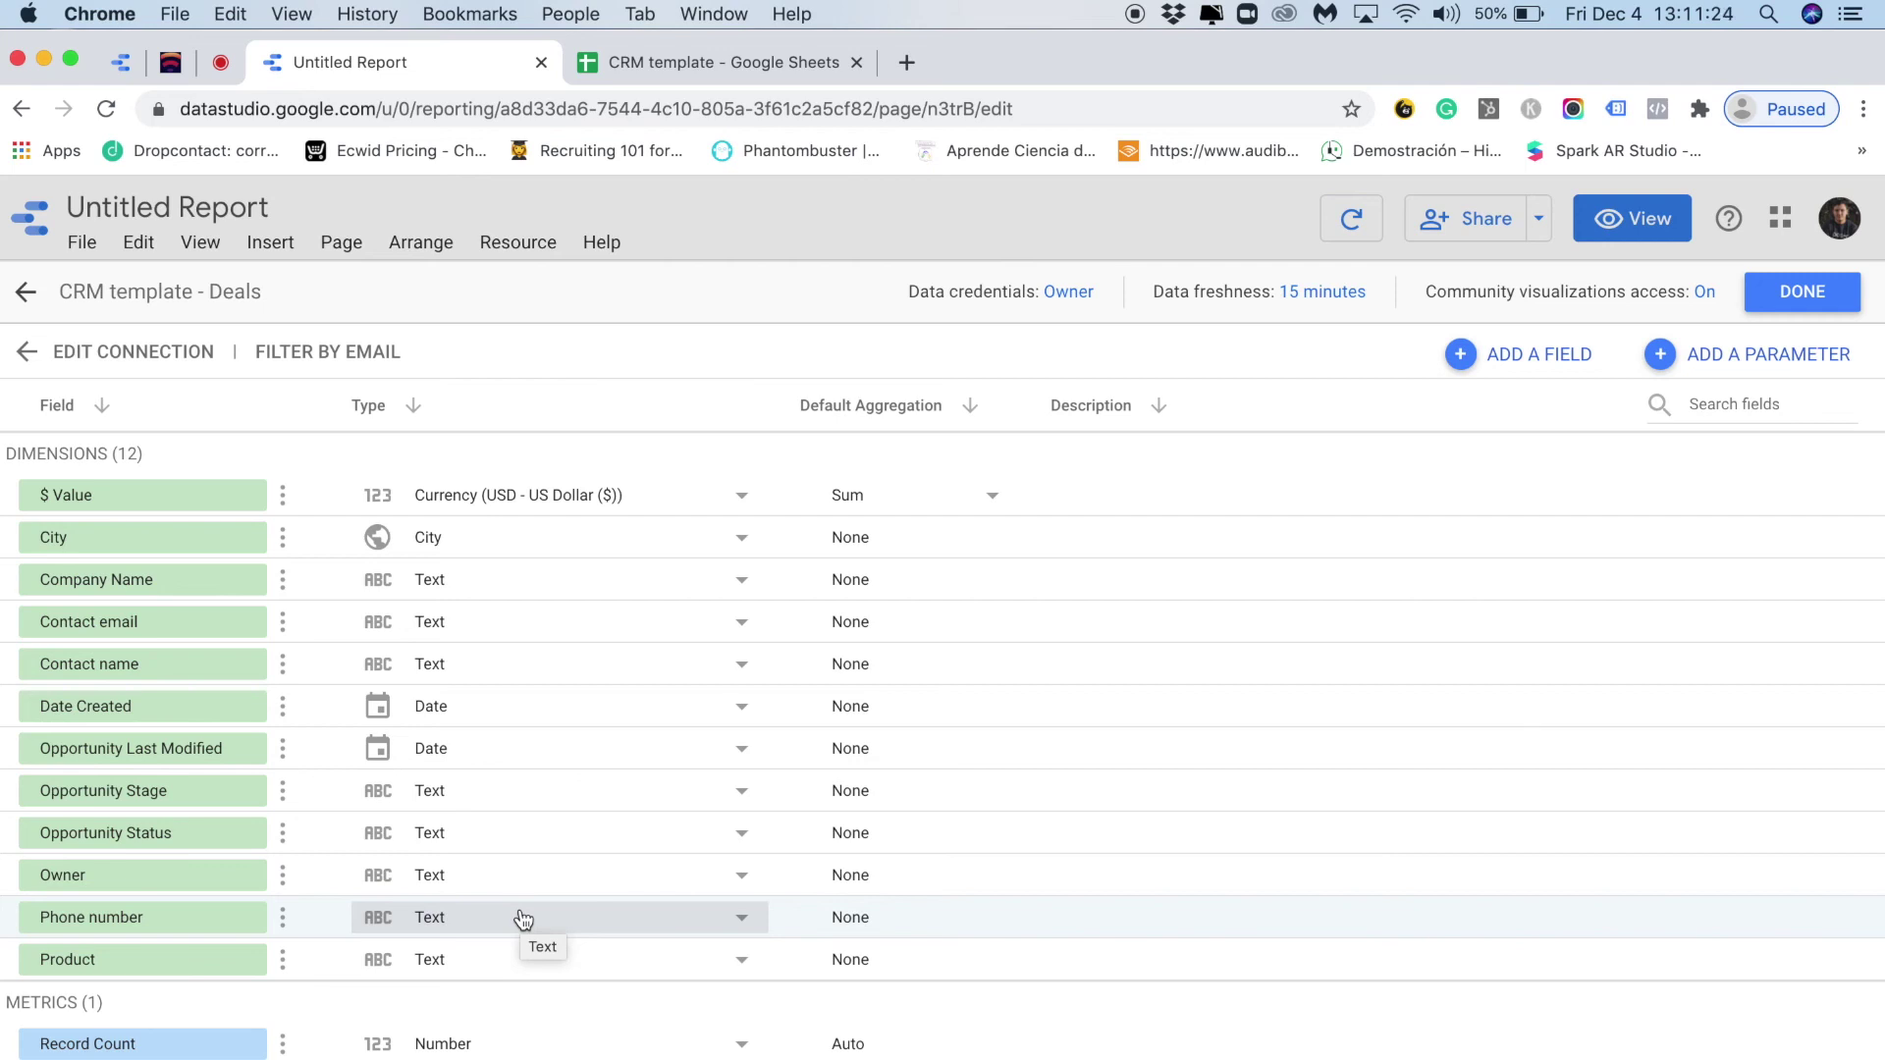
Step: Review the data types available for the Company Name field, including the Numeric, Date & Time, Geo, Currency and URL subtypes
left_click(625, 582)
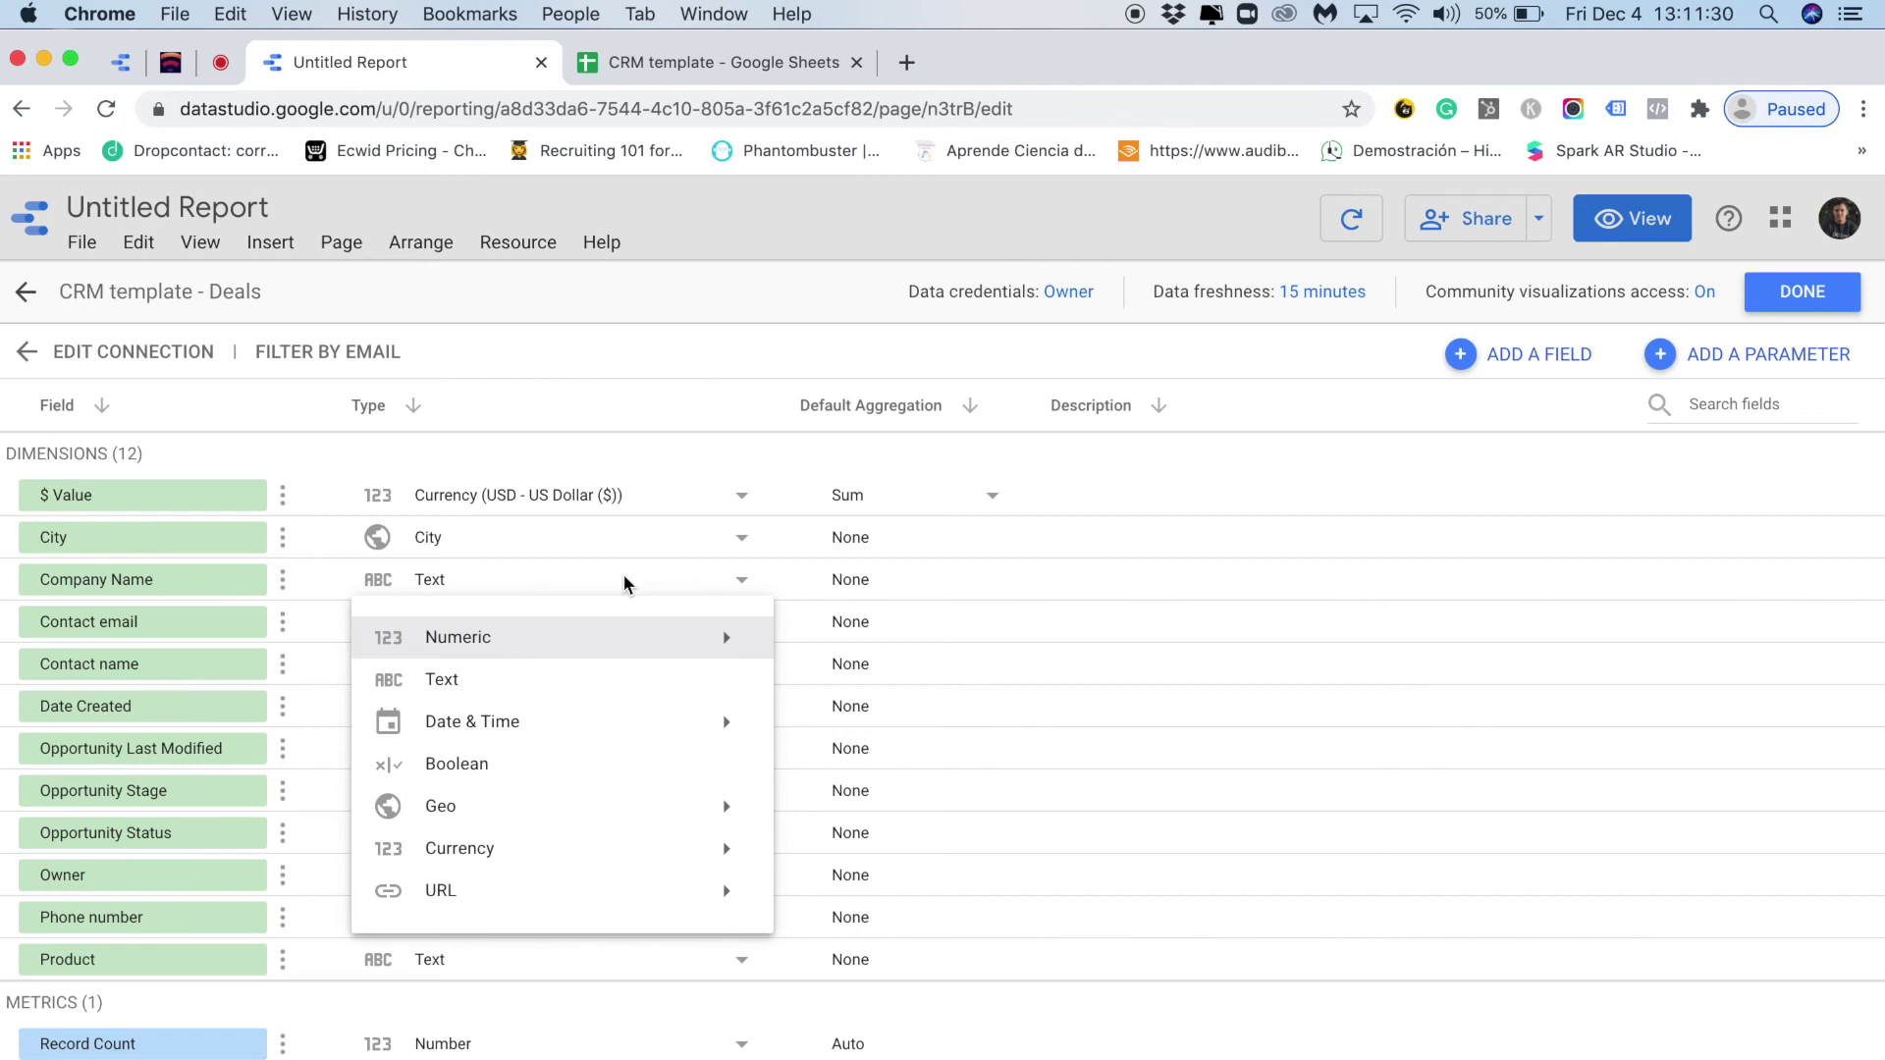
mouse_move(611, 640)
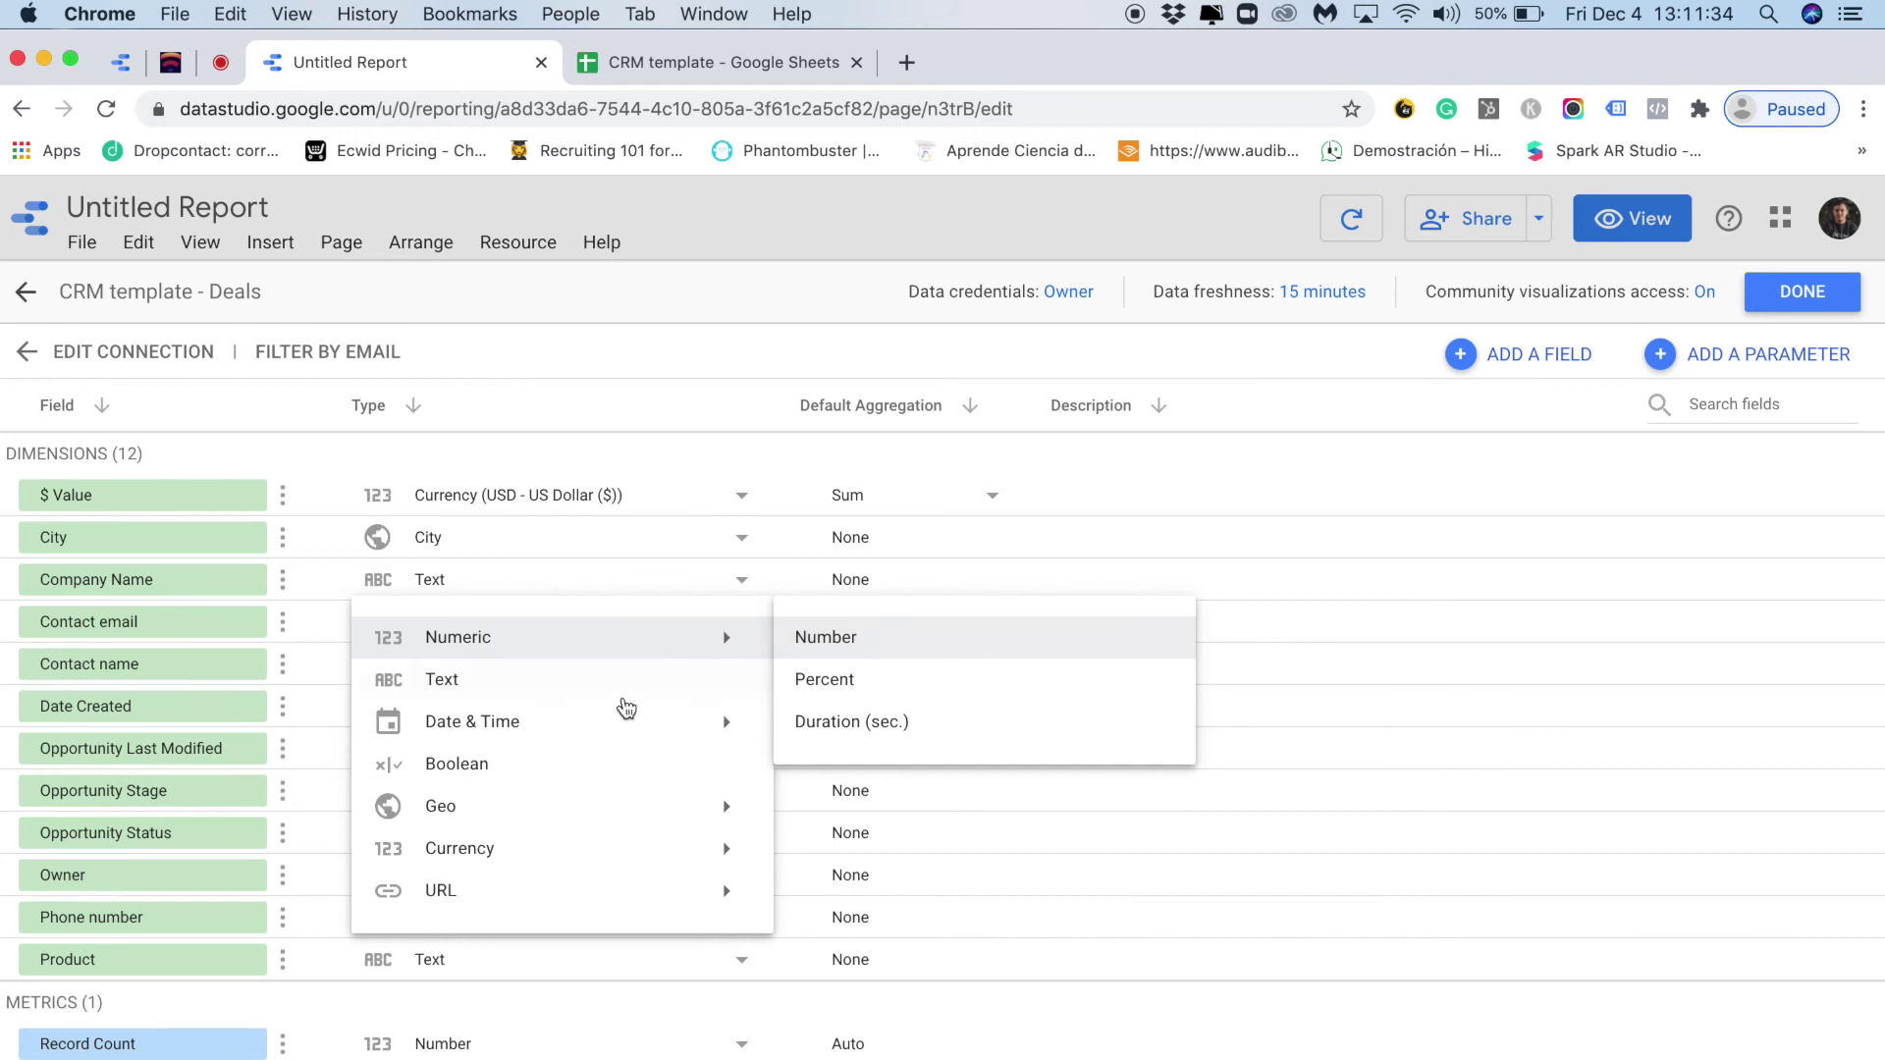
mouse_move(619, 724)
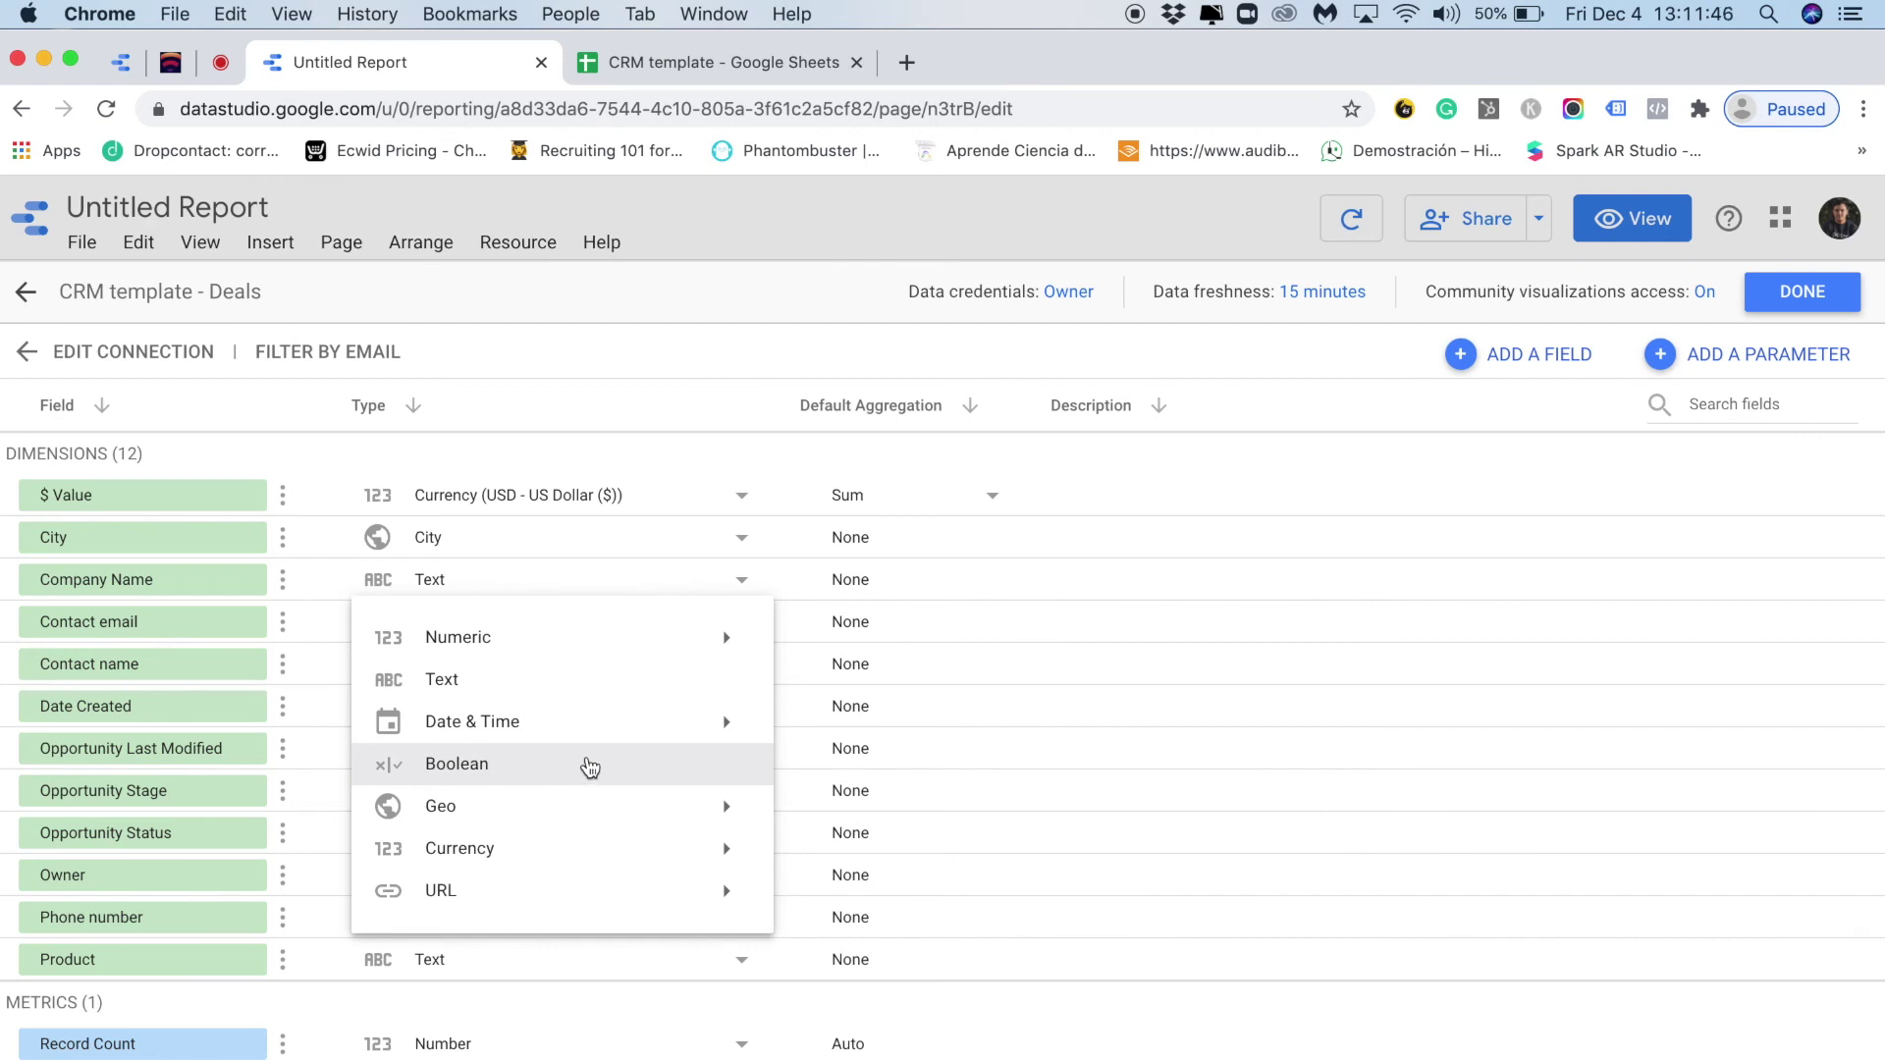
mouse_move(578, 809)
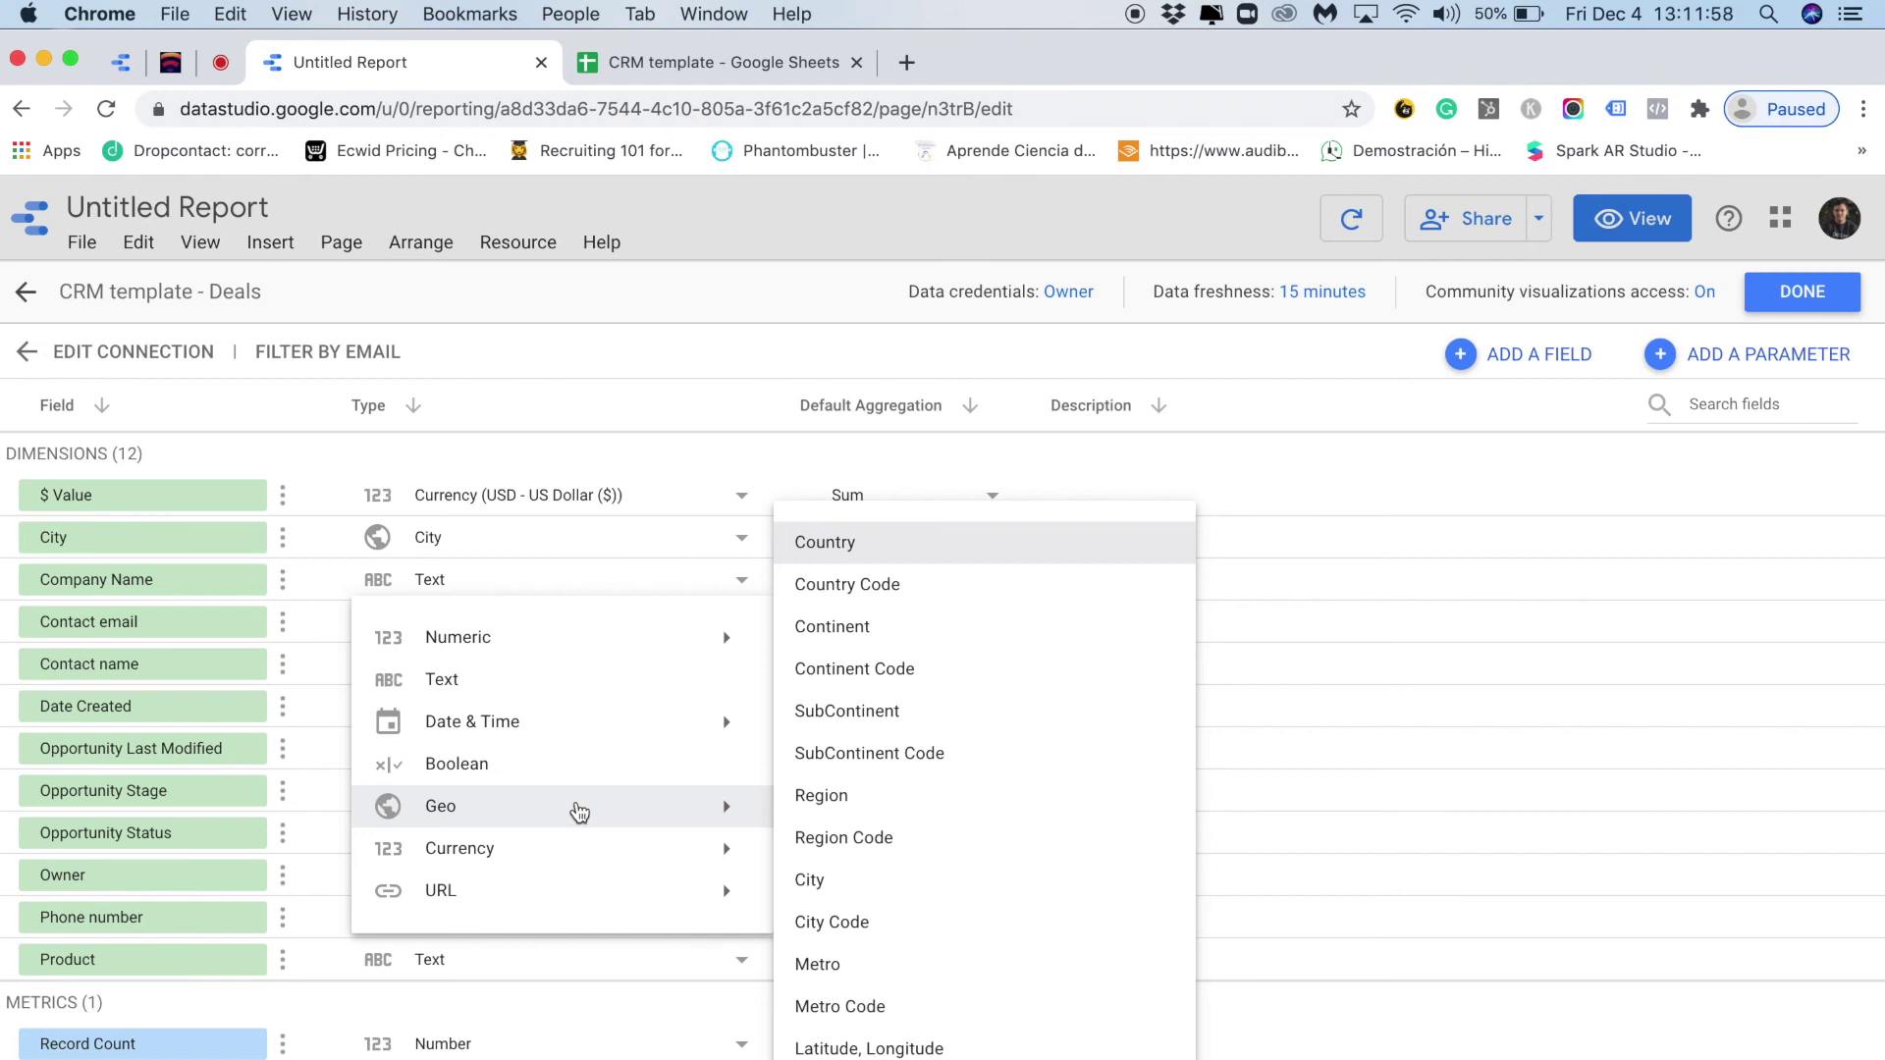
mouse_move(562, 892)
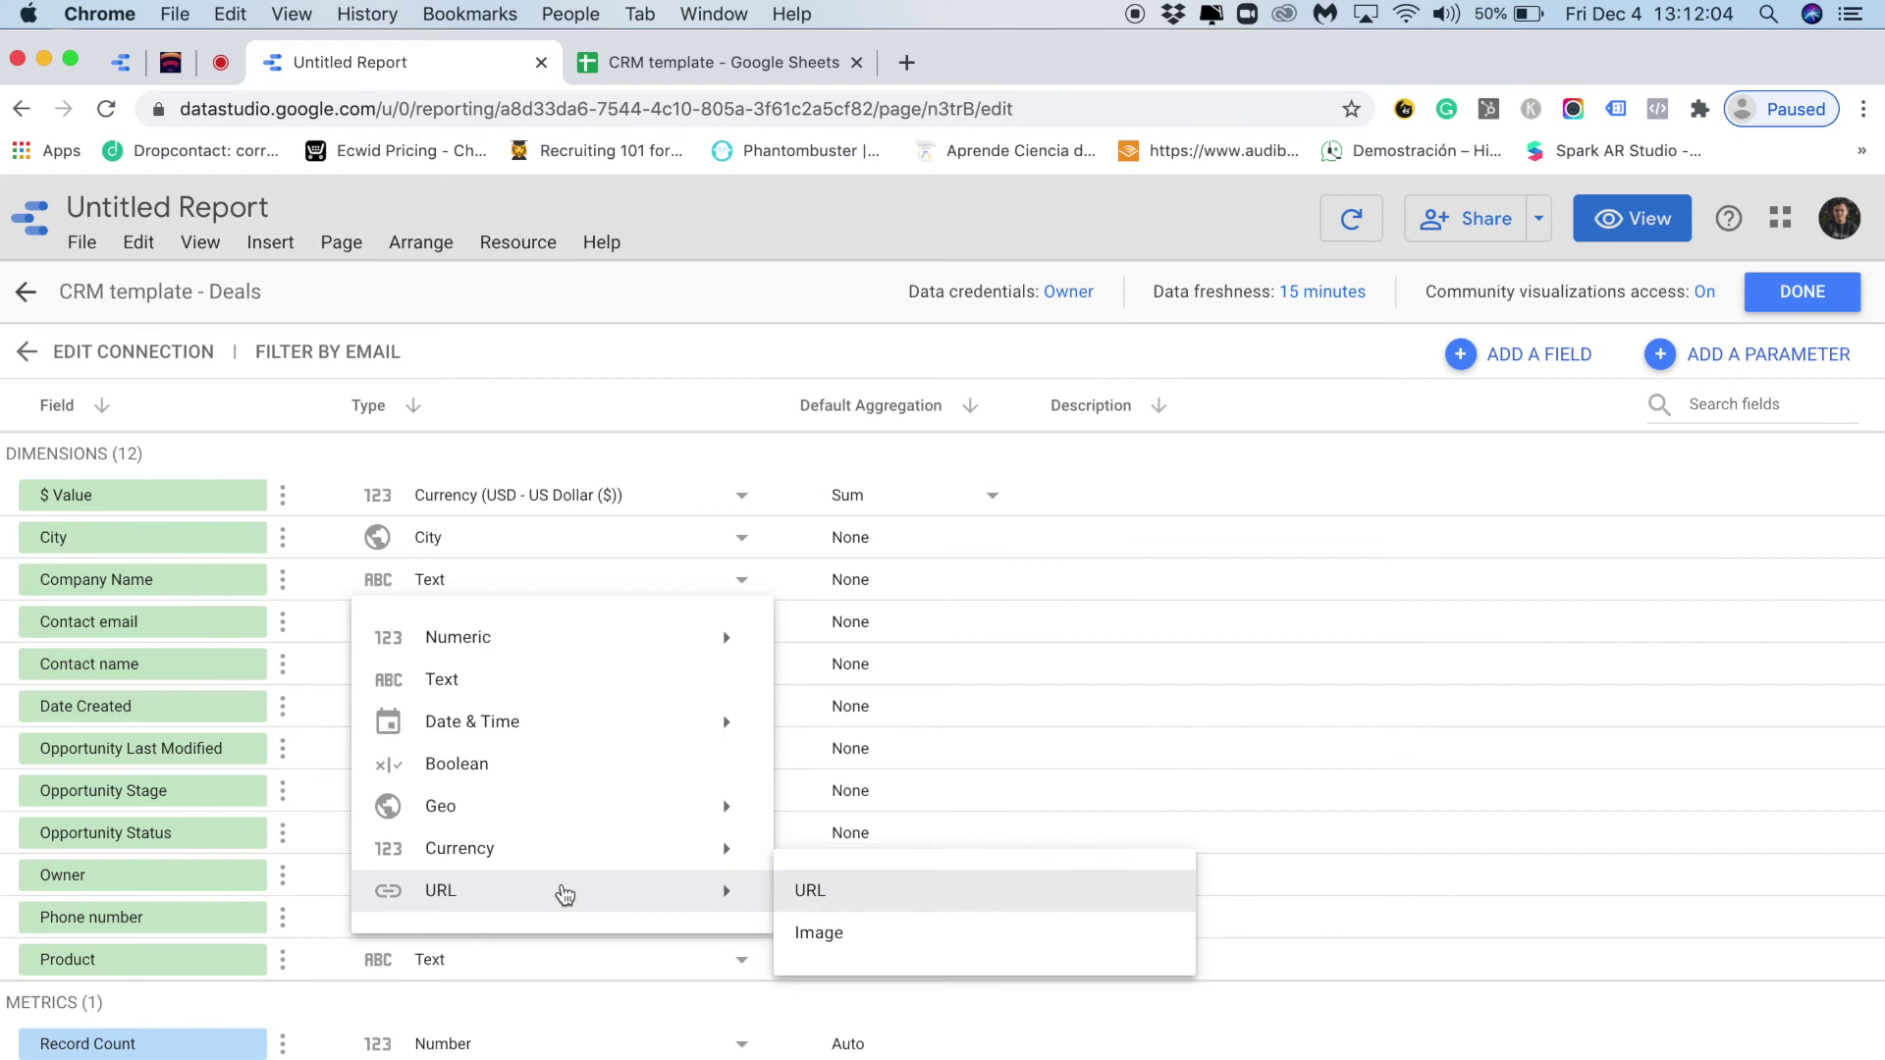
mouse_move(723, 850)
mouse_move(684, 909)
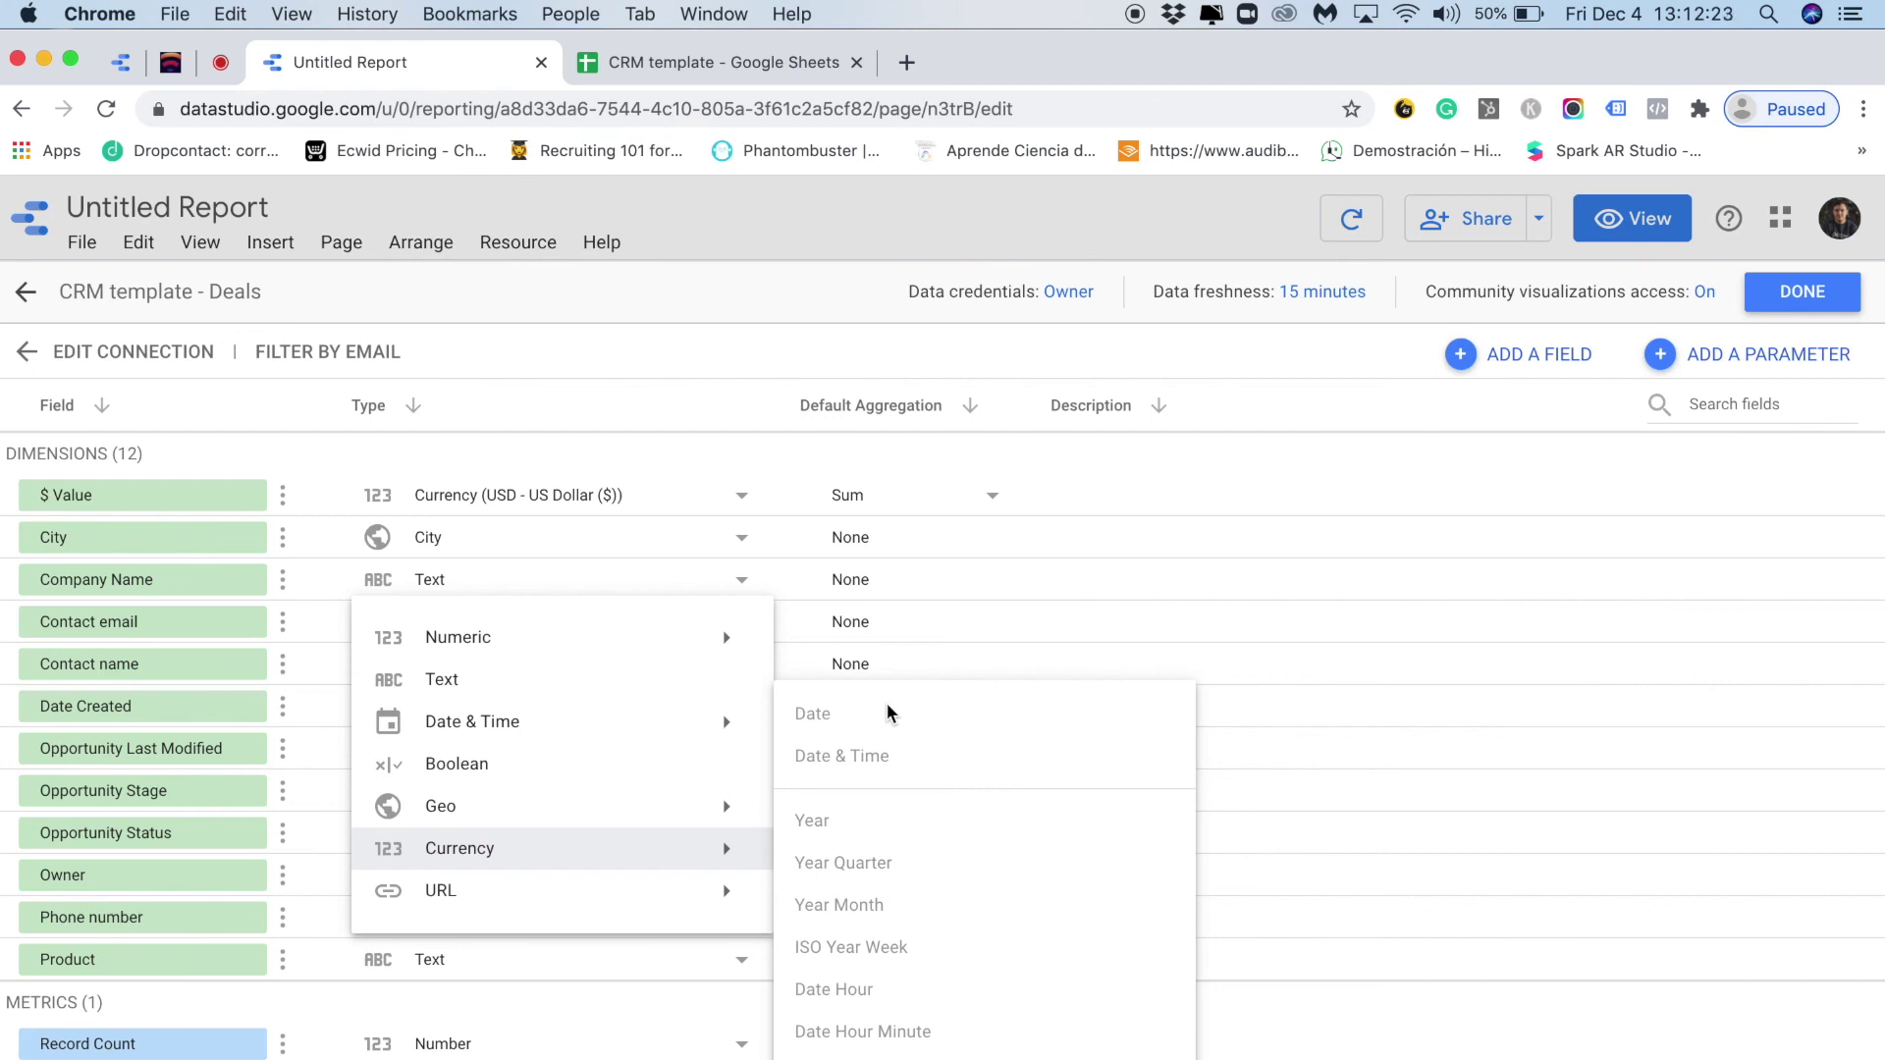
left_click(628, 441)
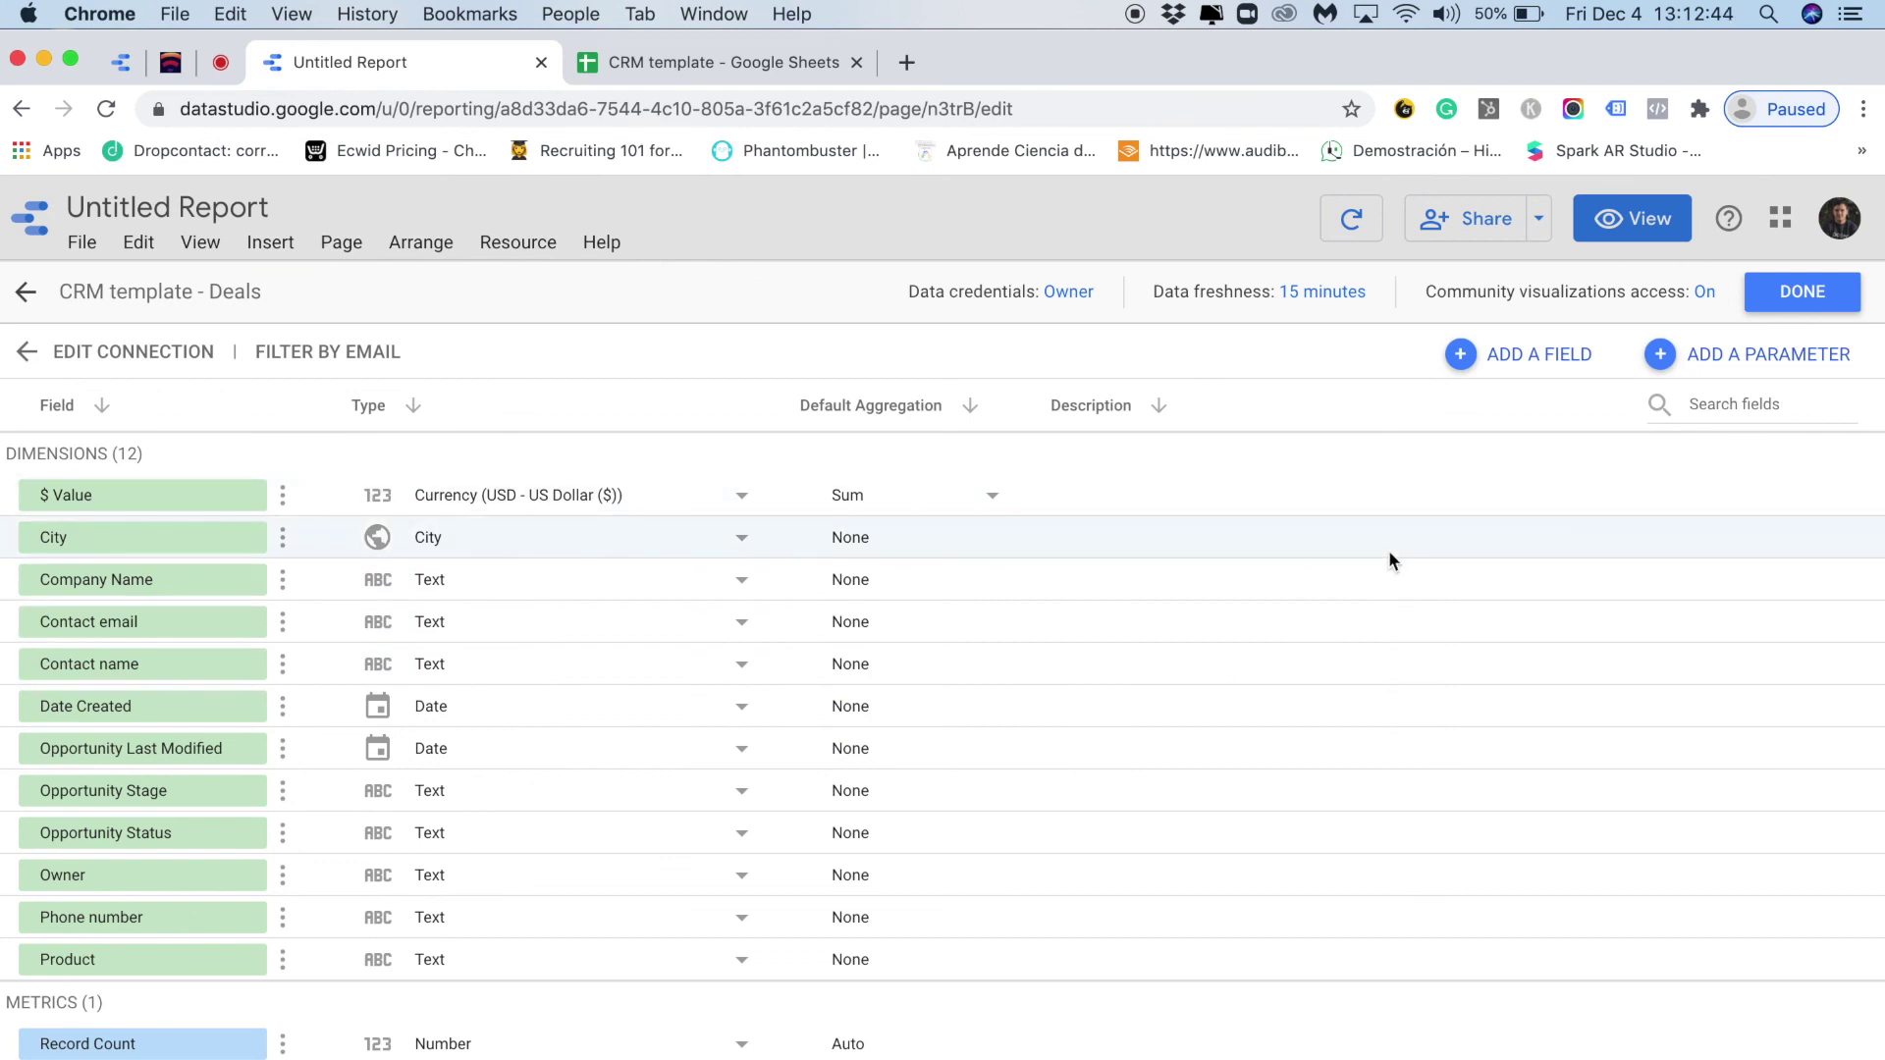
Step: Inspect the editable description of the Contact name field and the editable title of the CRM template - Deals data source
left_click(1335, 669)
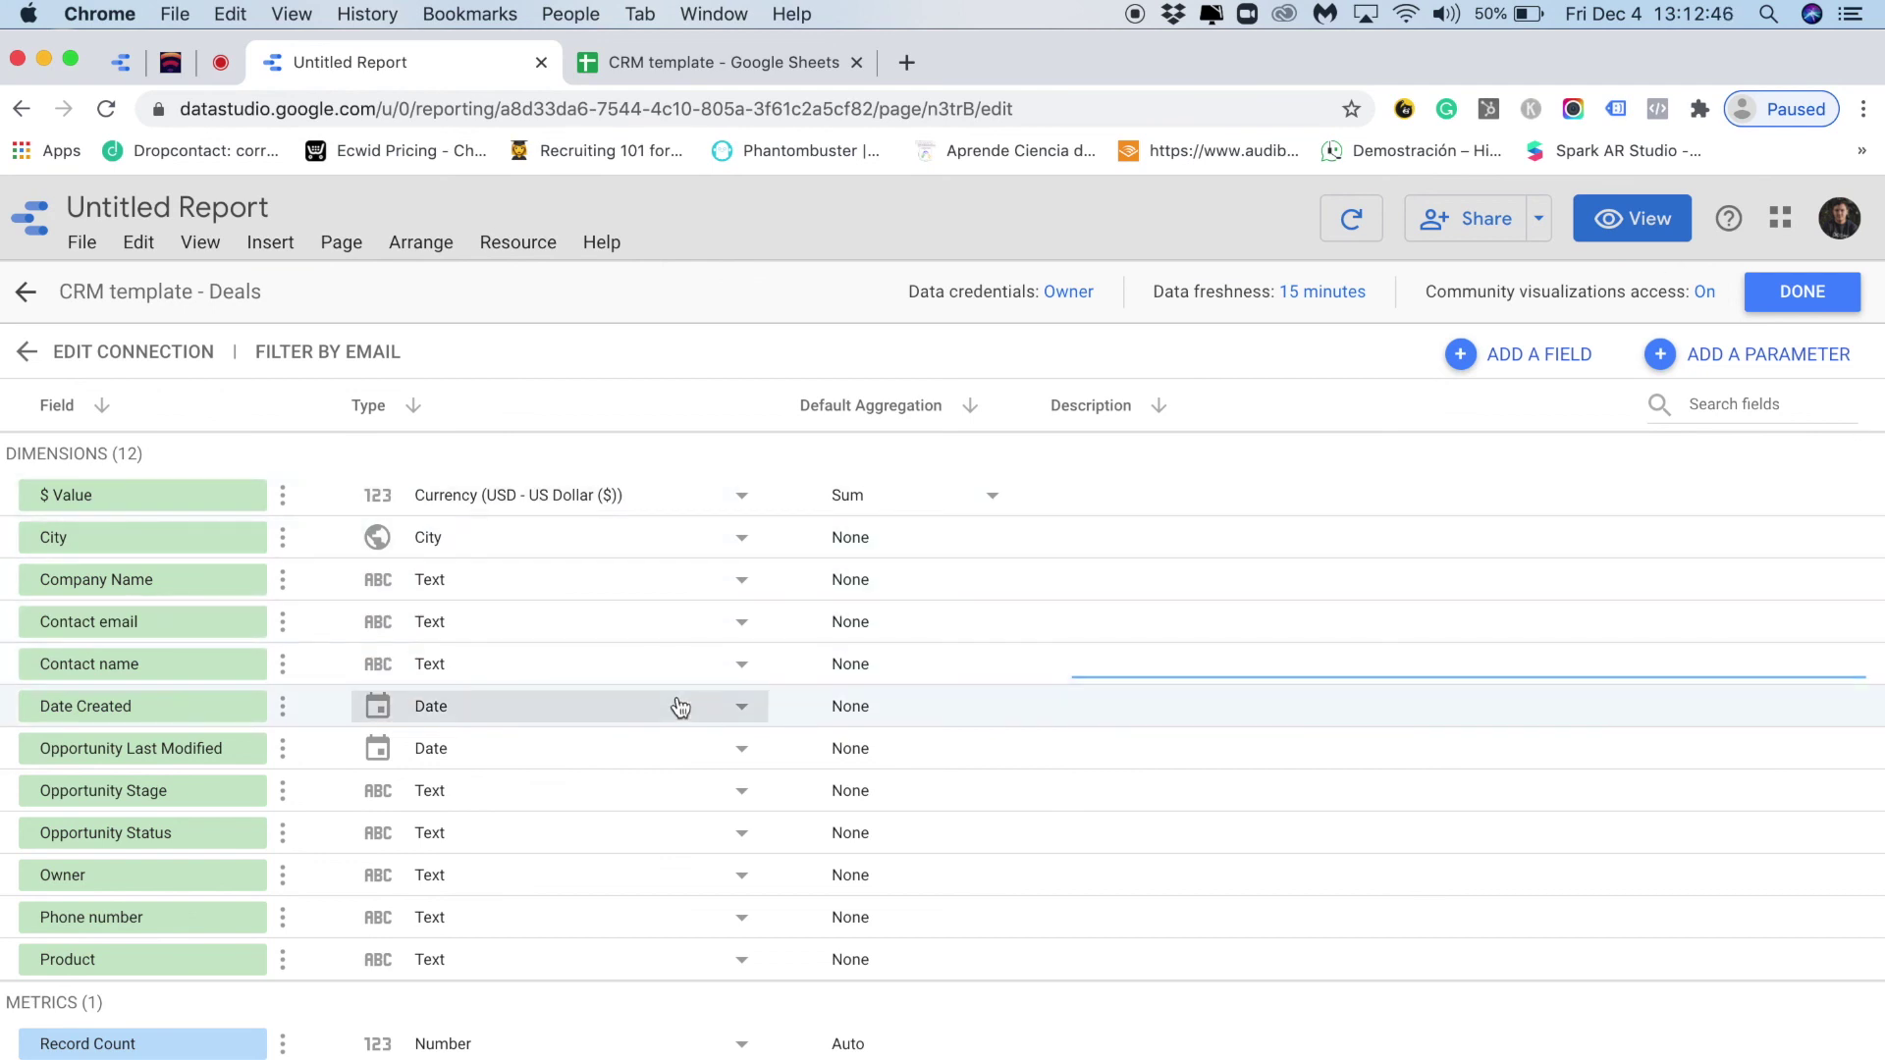
left_click(196, 295)
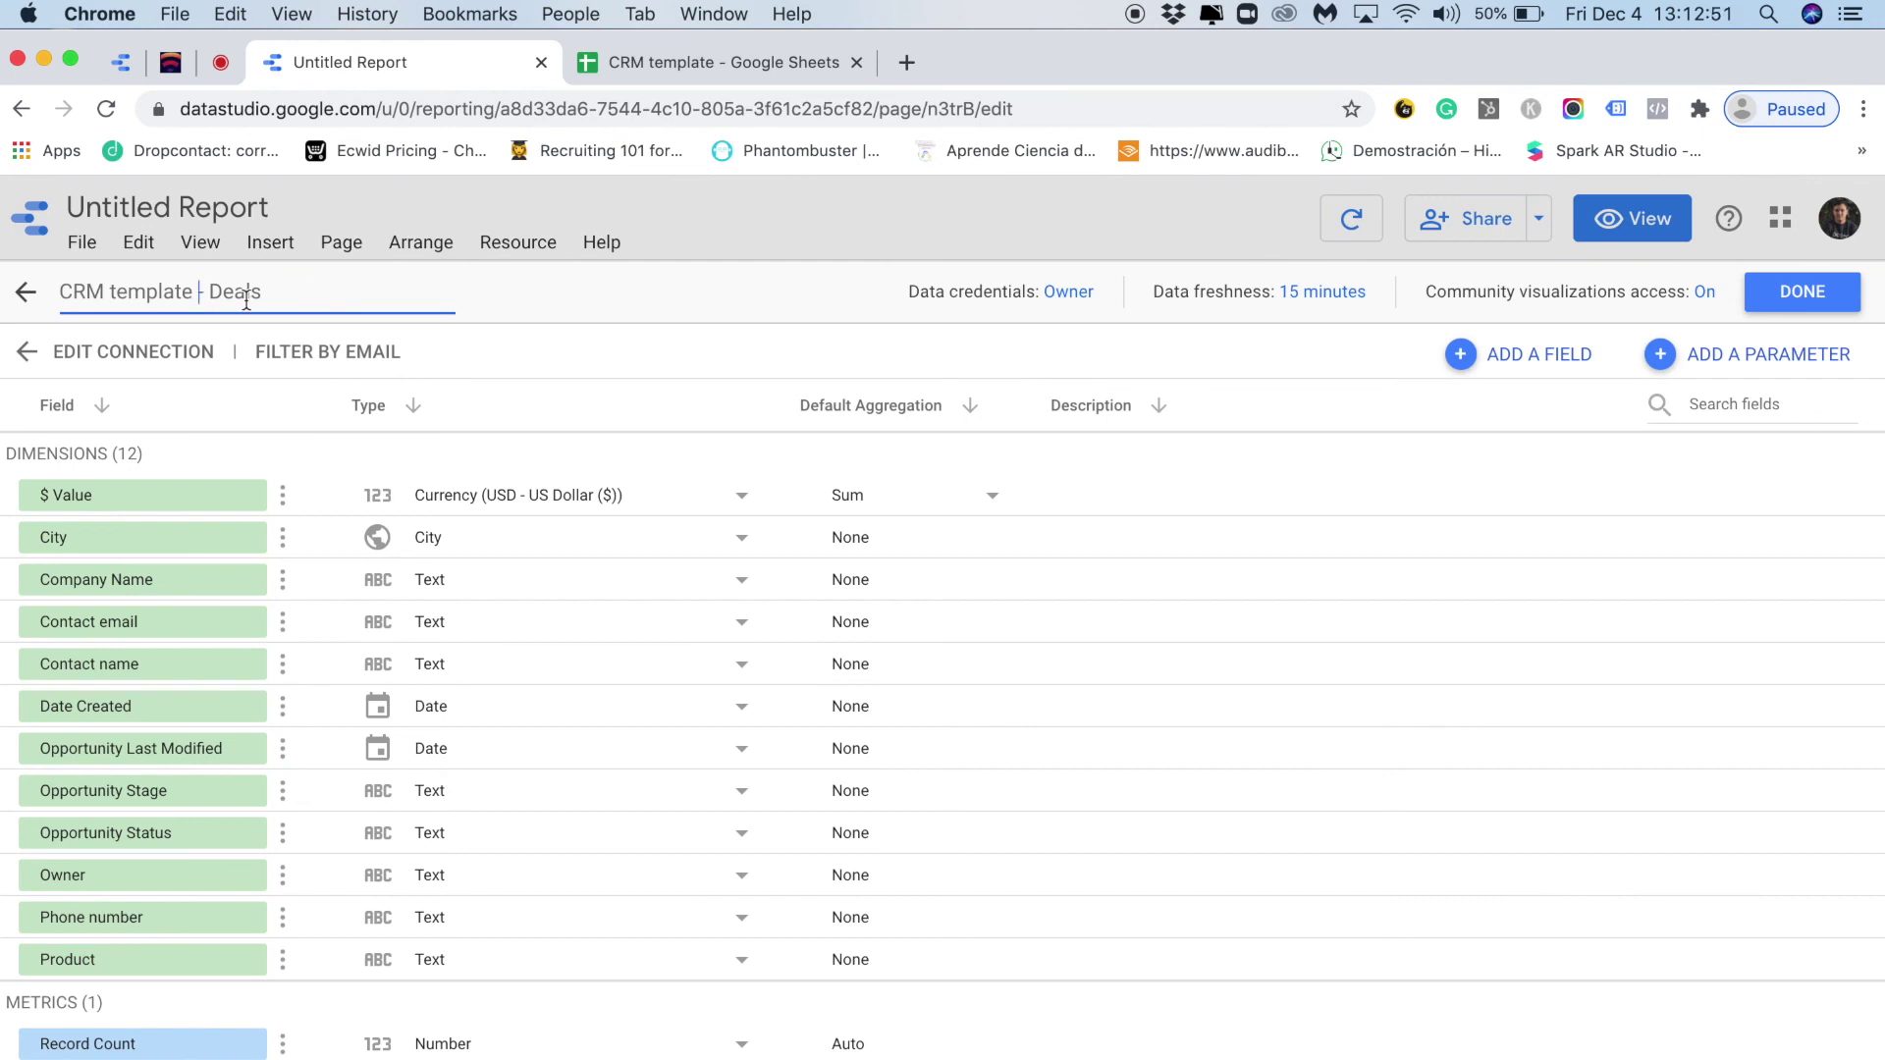
left_click_drag(290, 300, 226, 299)
Step: Review the data source's owner and viewer credential options and its data freshness intervals, dismissing both dialogs
left_click(1069, 293)
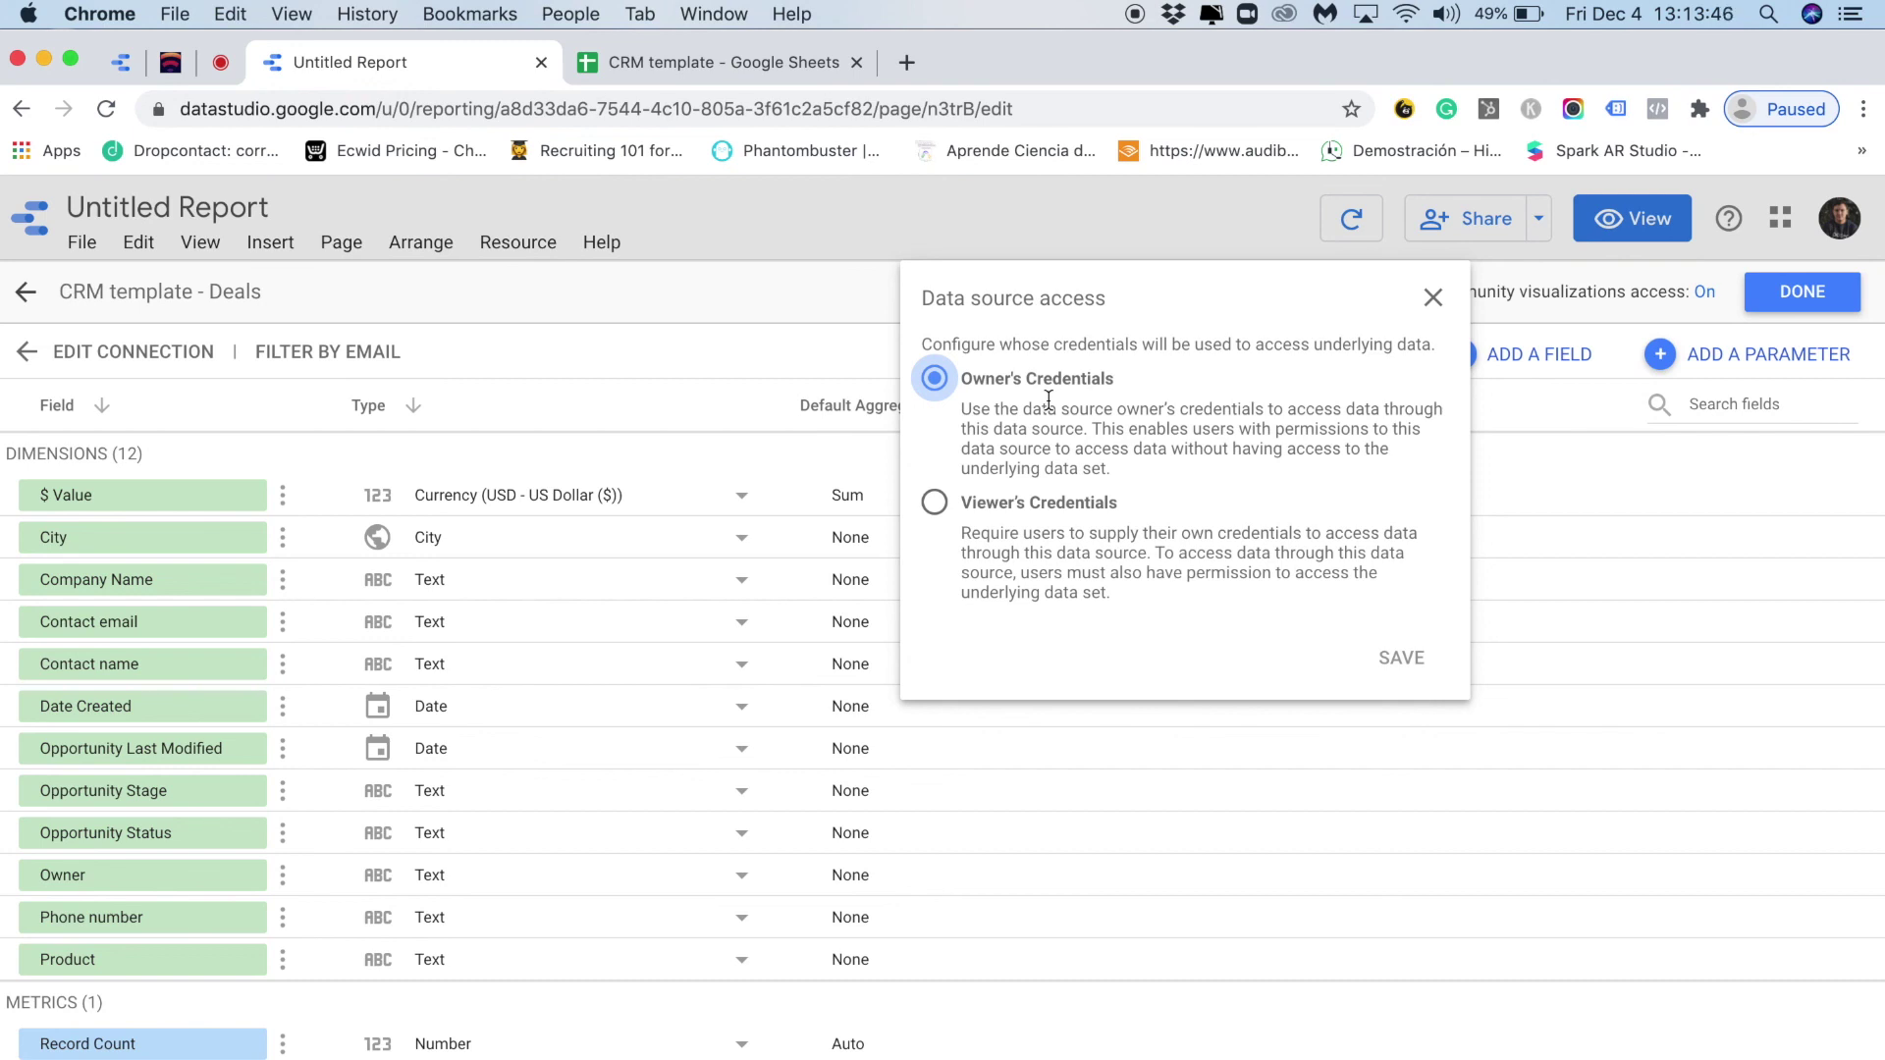
left_click(1432, 298)
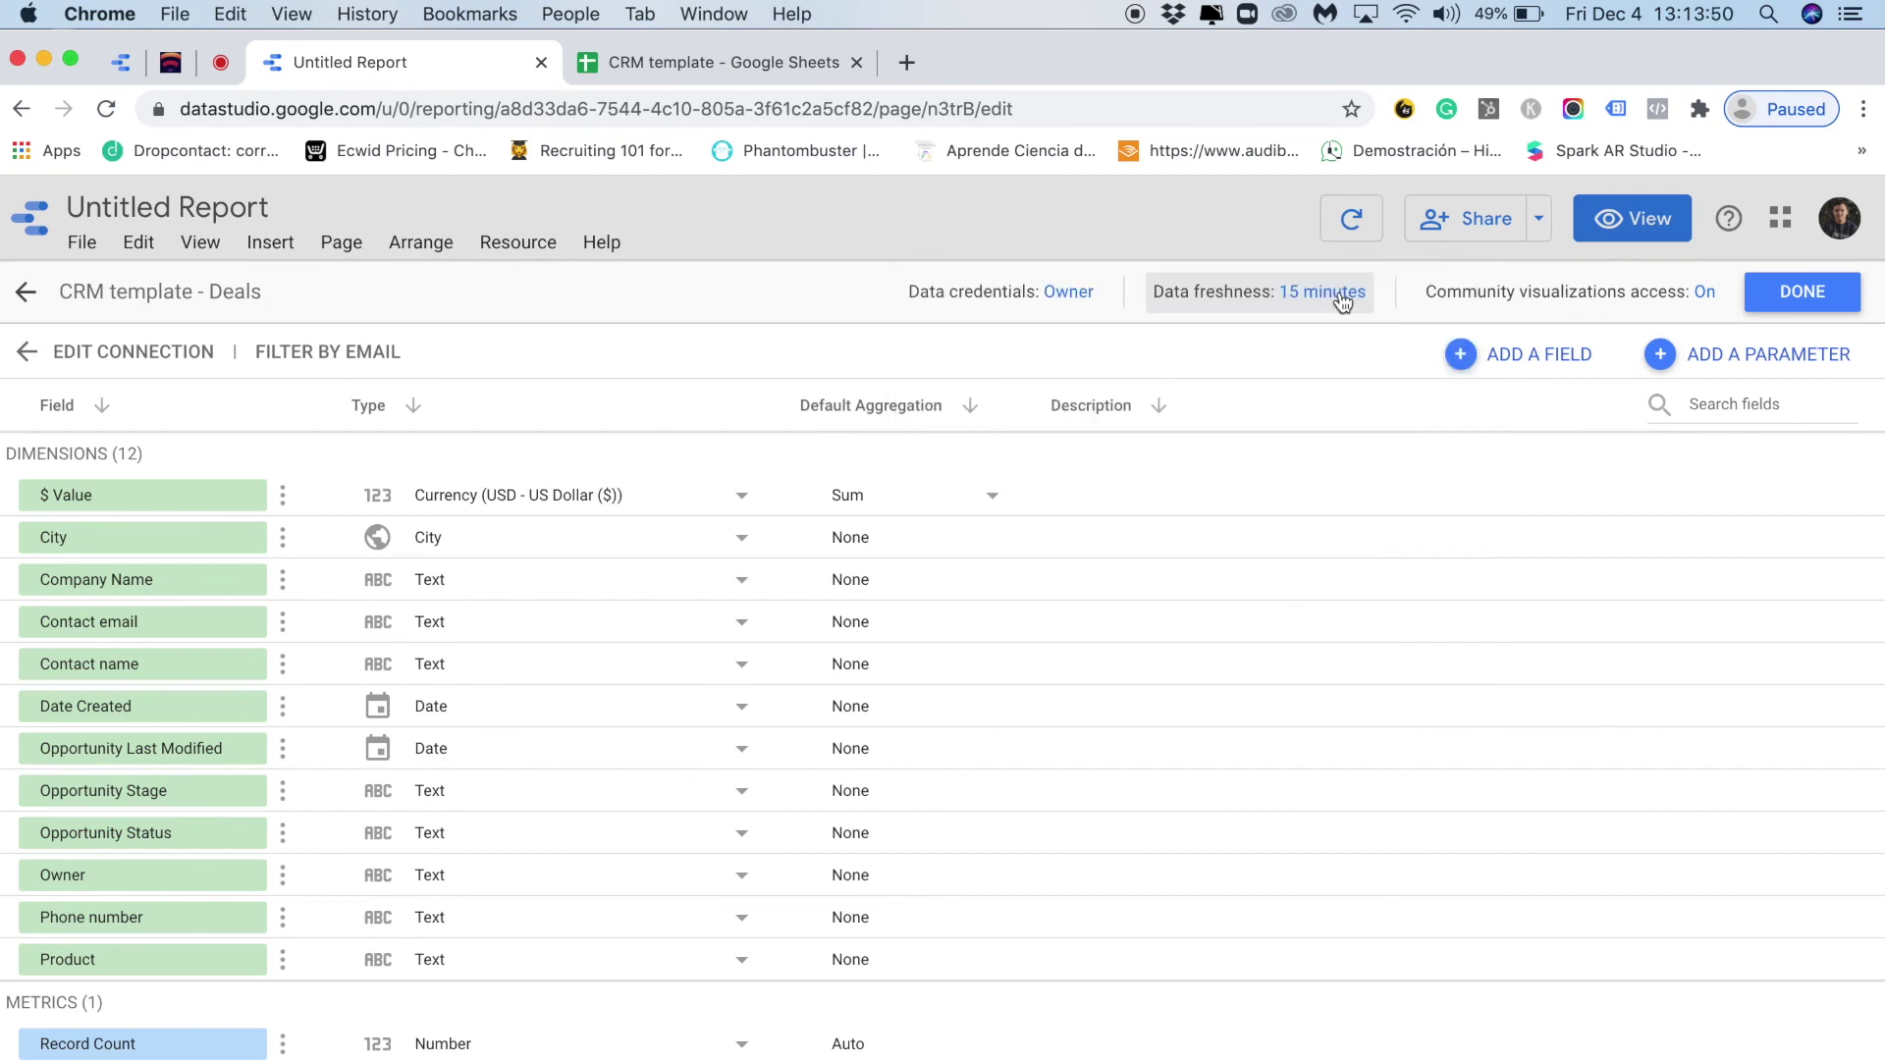
left_click(1341, 293)
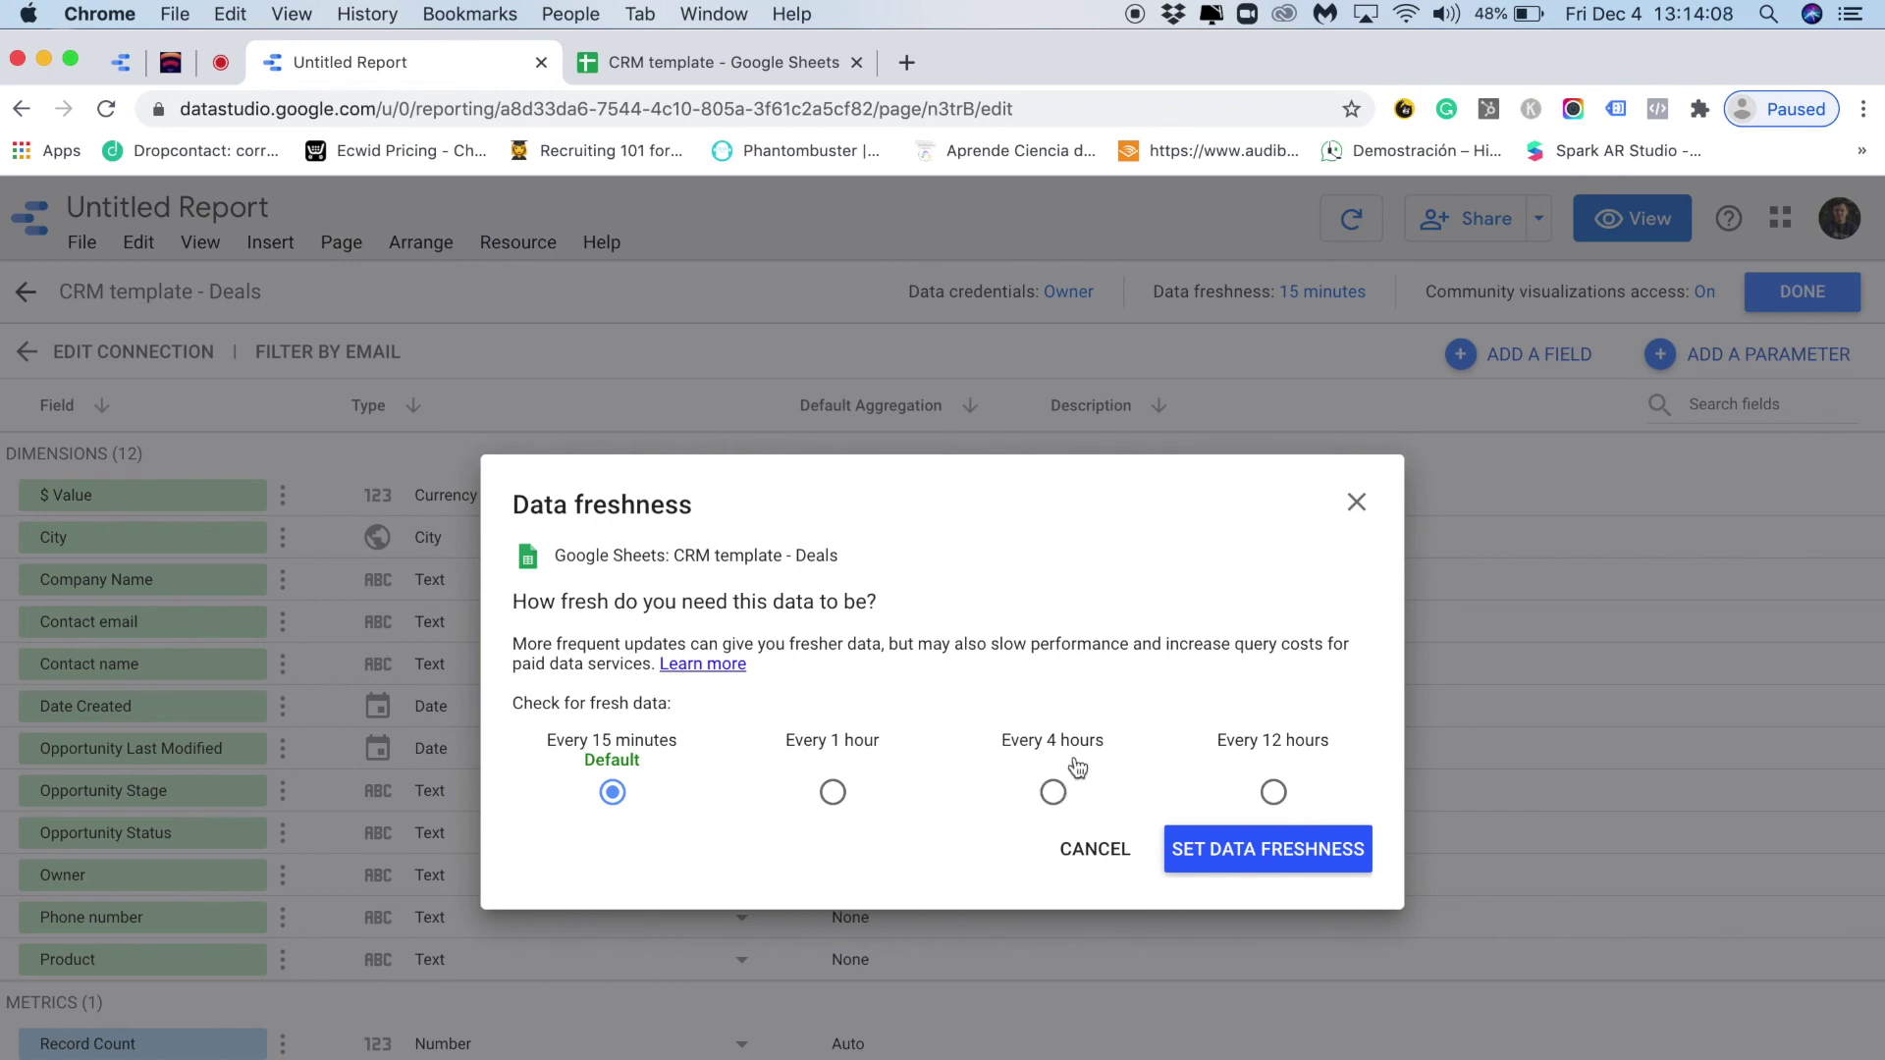
left_click(1085, 849)
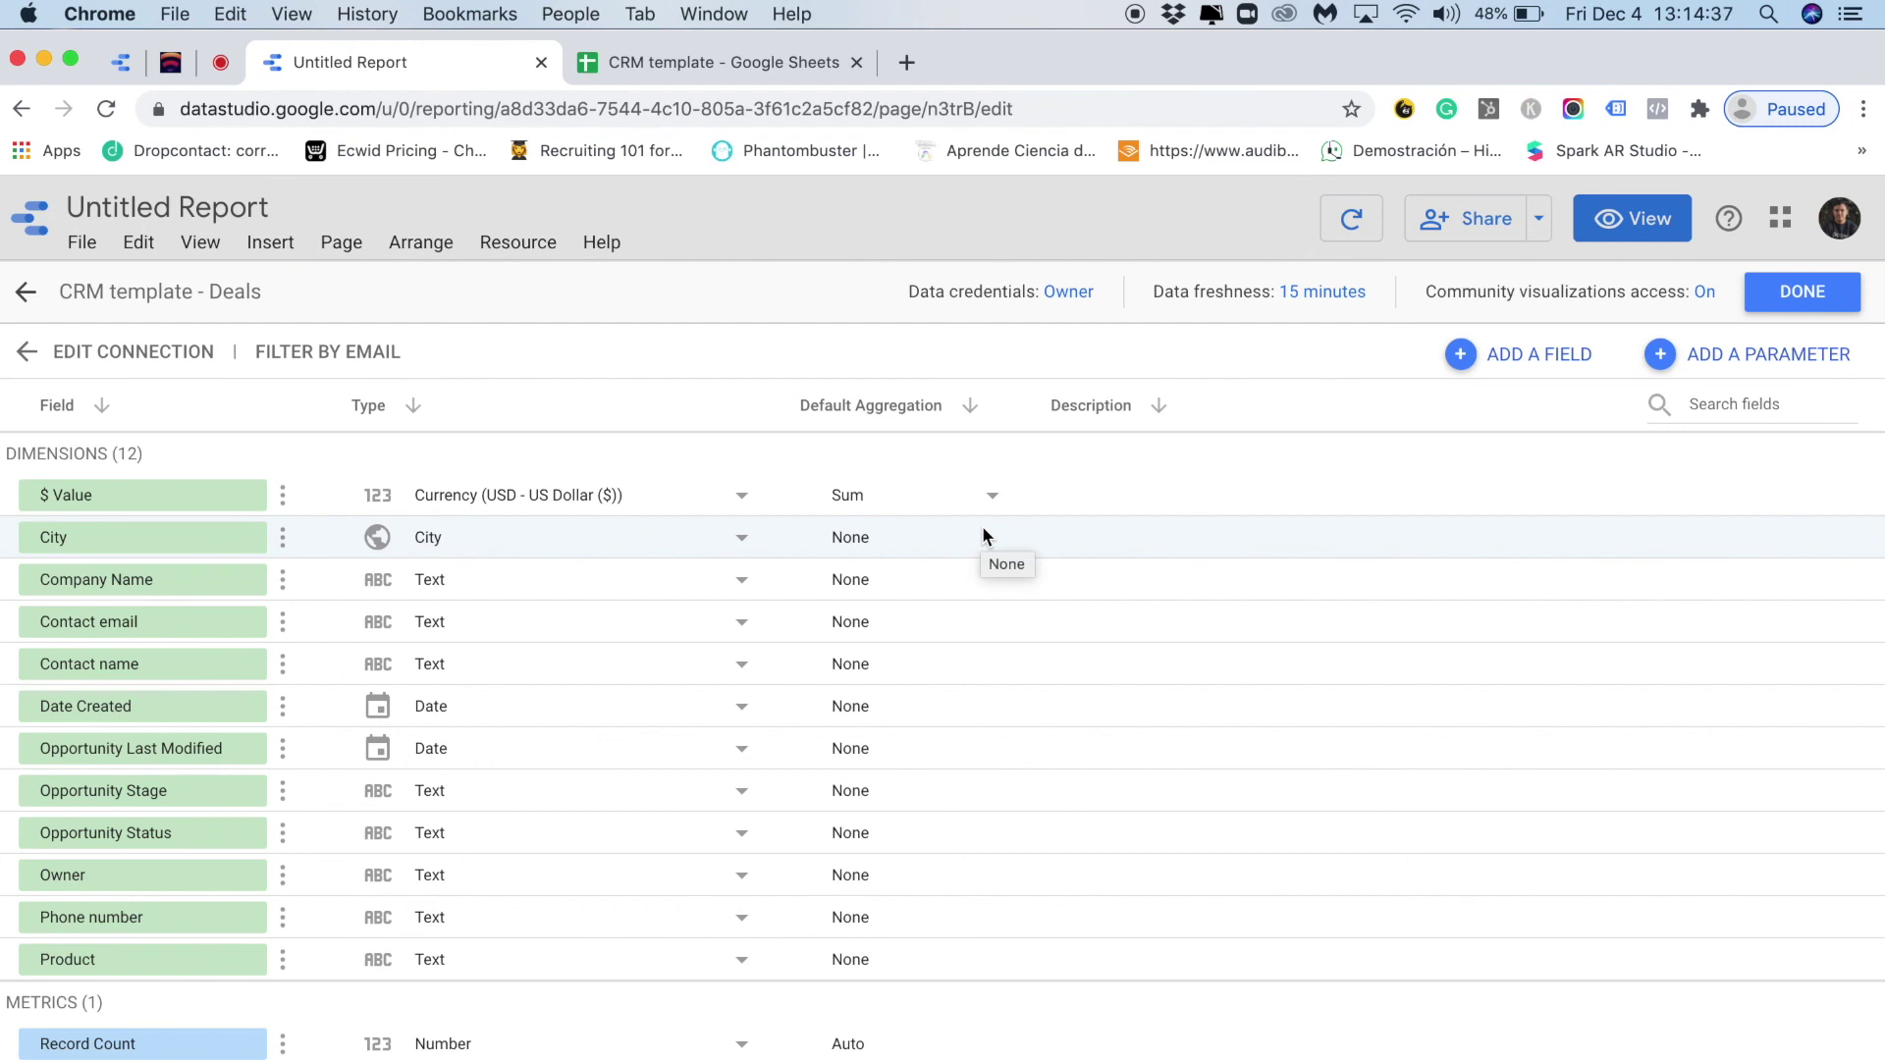
Step: Finish editing the CRM template - Deals data source, return to the report canvas and select the Page Title table
left_click(1824, 309)
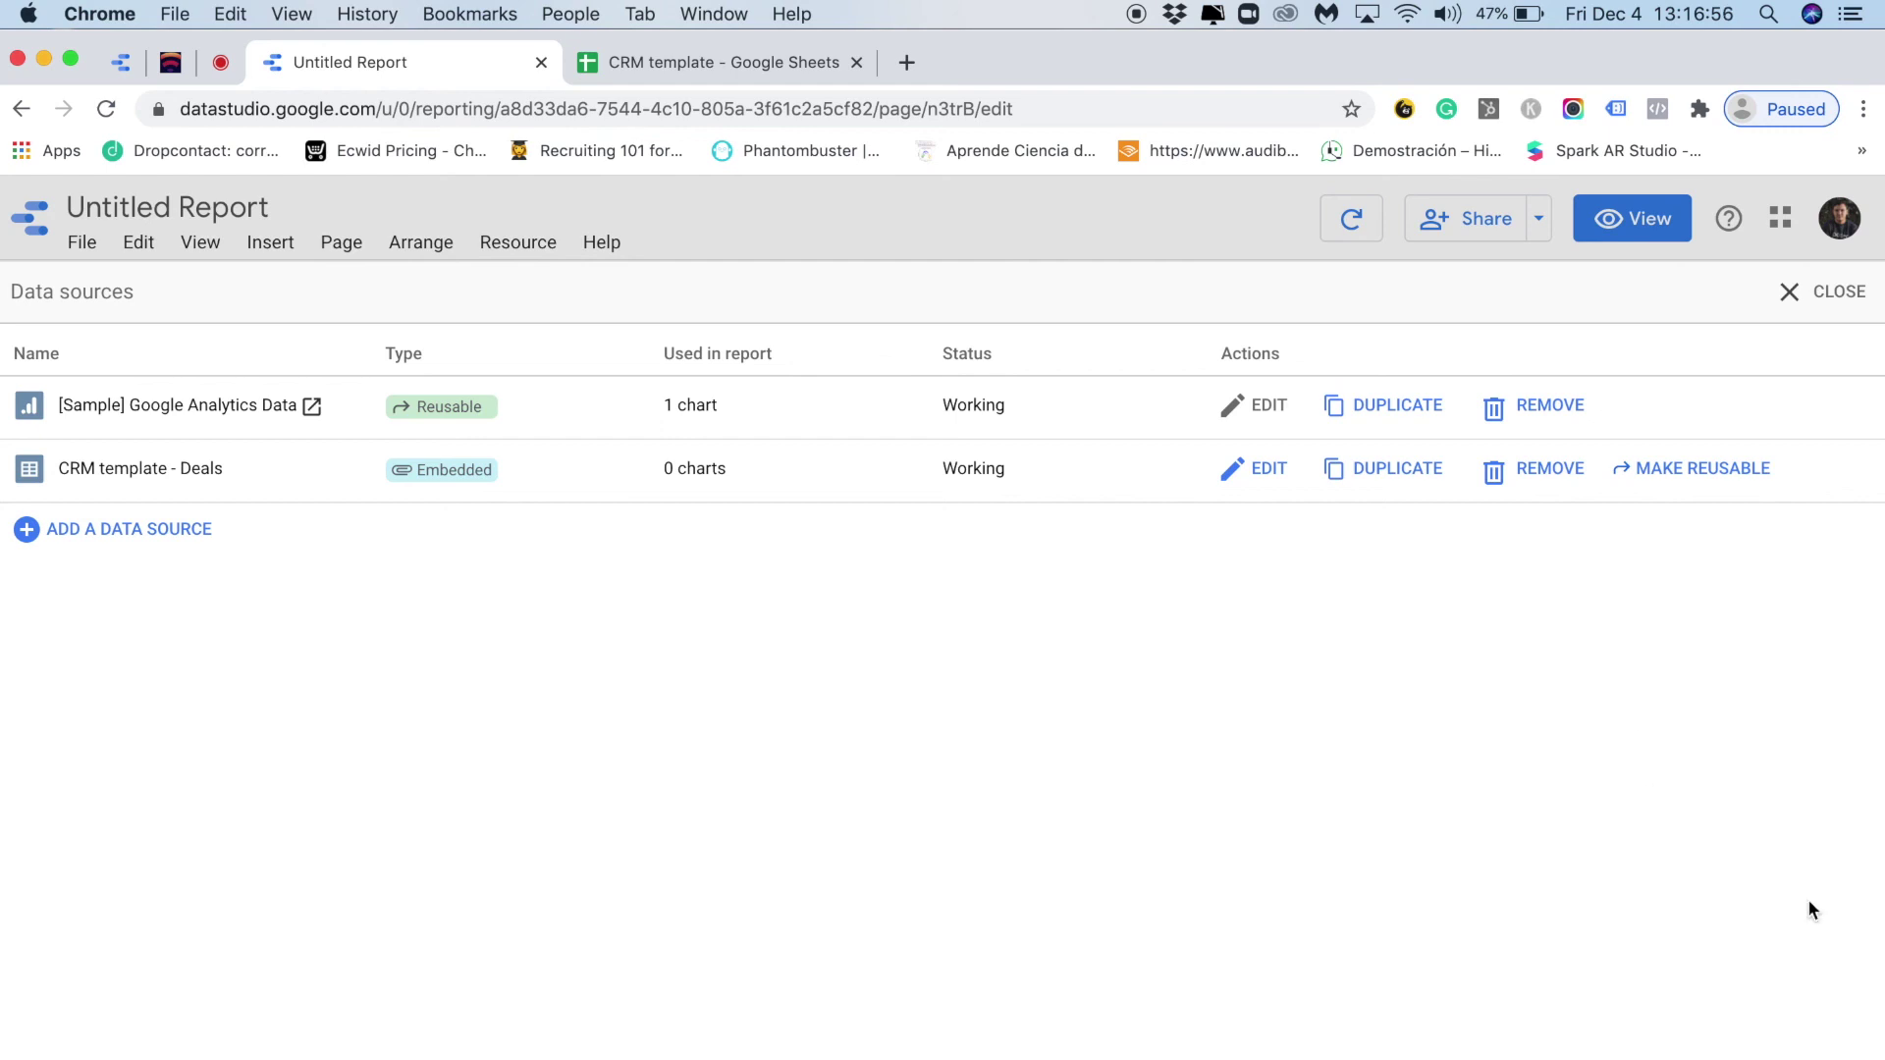
left_click(1818, 289)
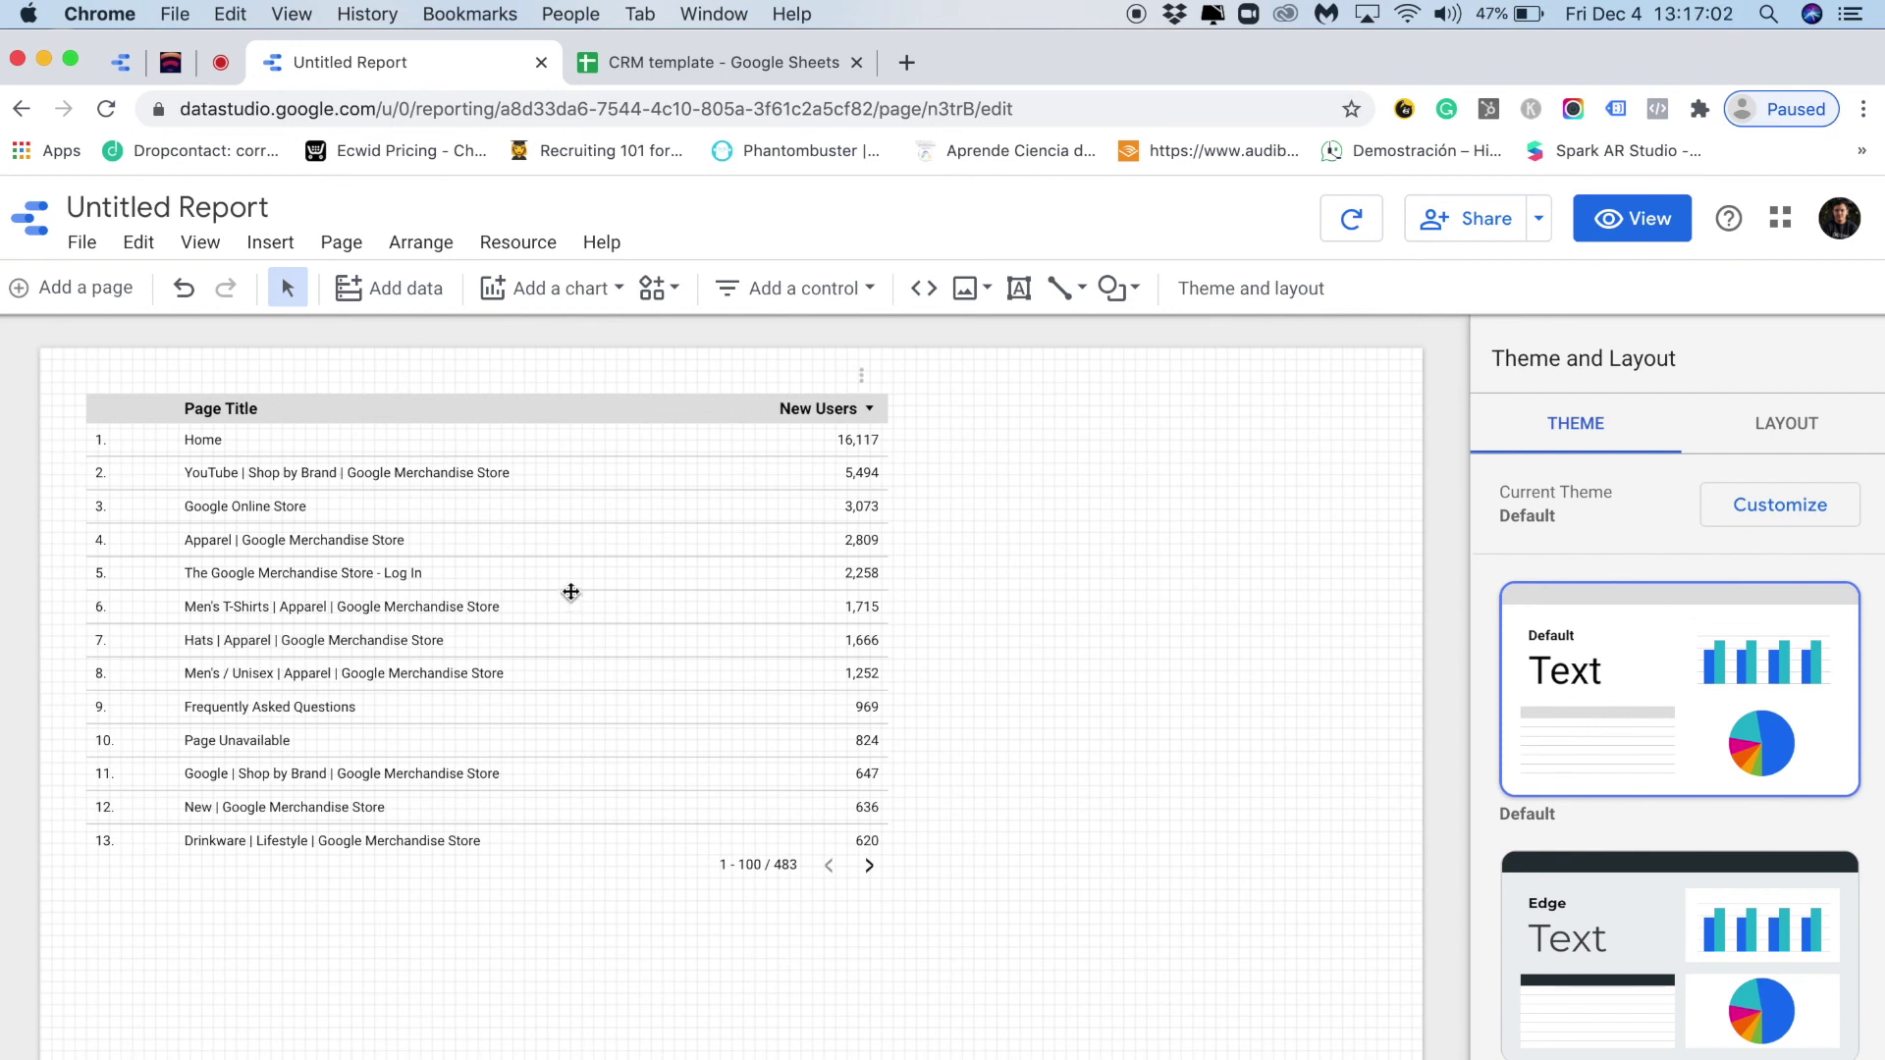
left_click(571, 592)
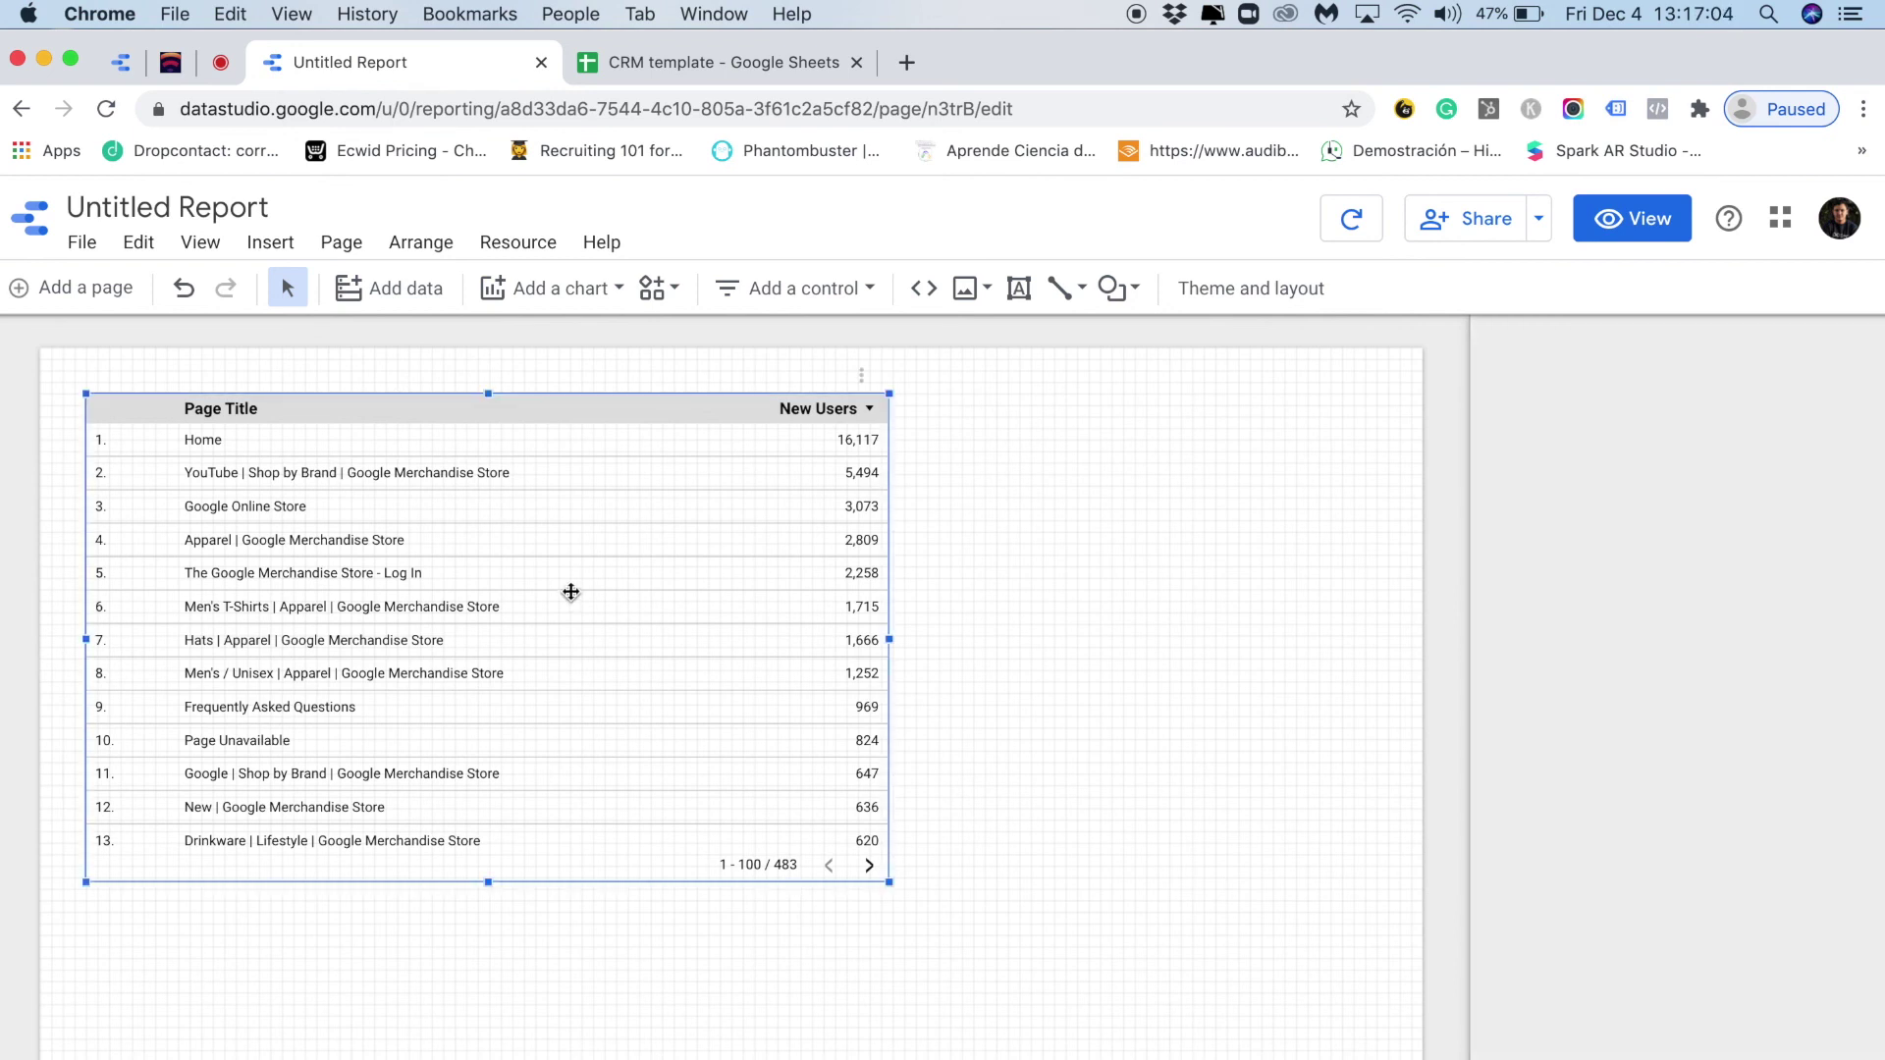